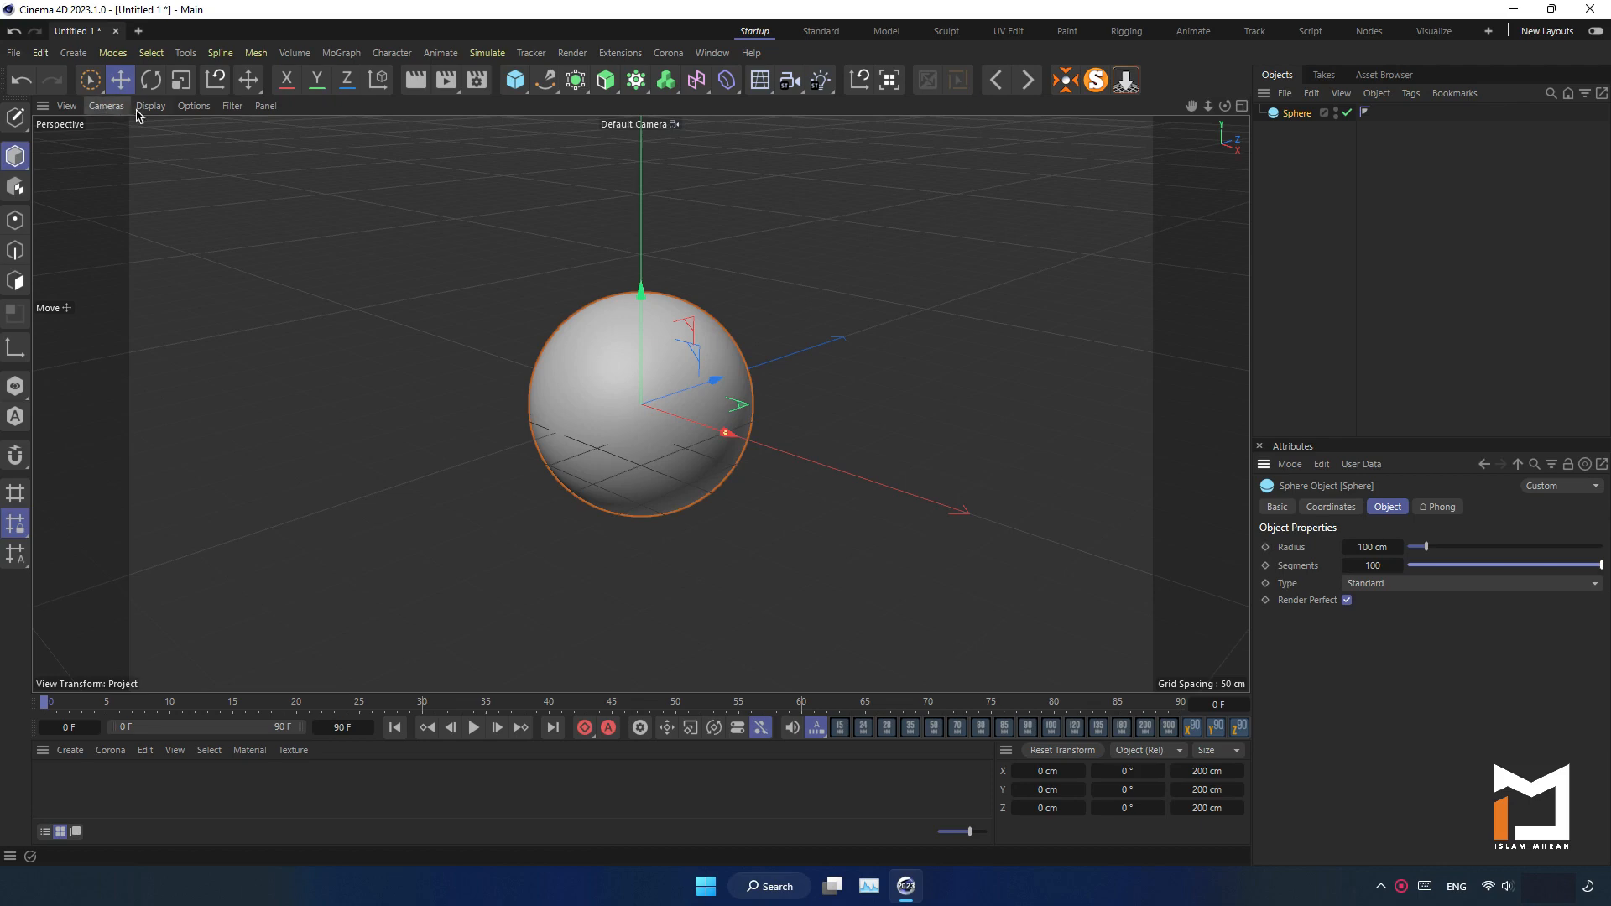
Step: Display the viewport shading with wireframe lines and set the sphere's radius to 25 cm
left_click(150, 106)
left_click(176, 168)
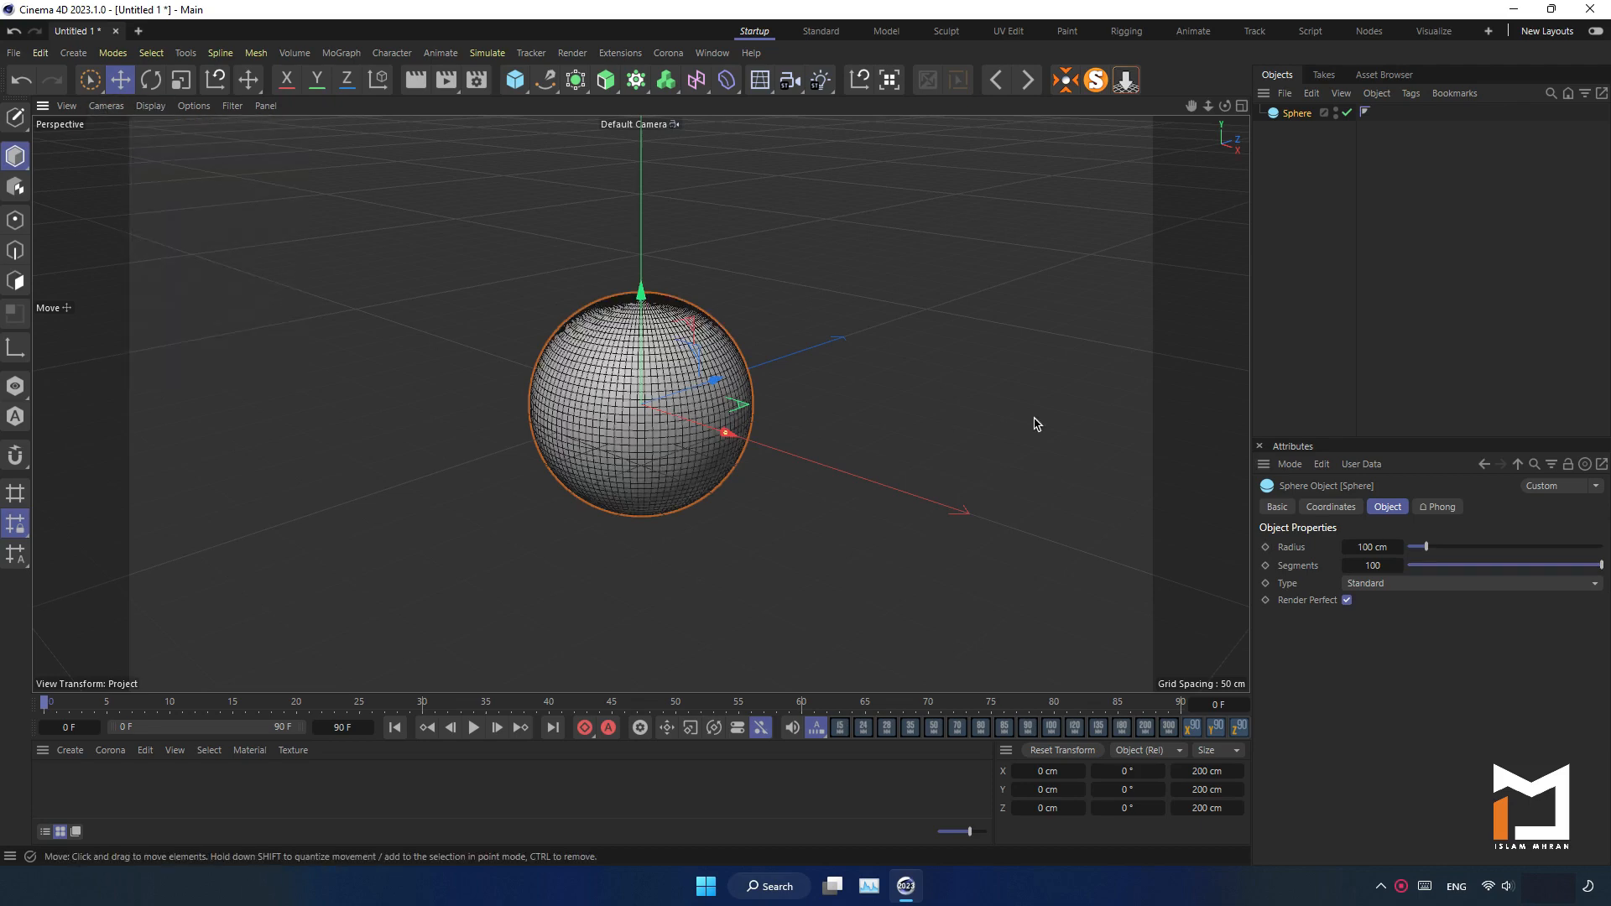
left_click(1385, 547)
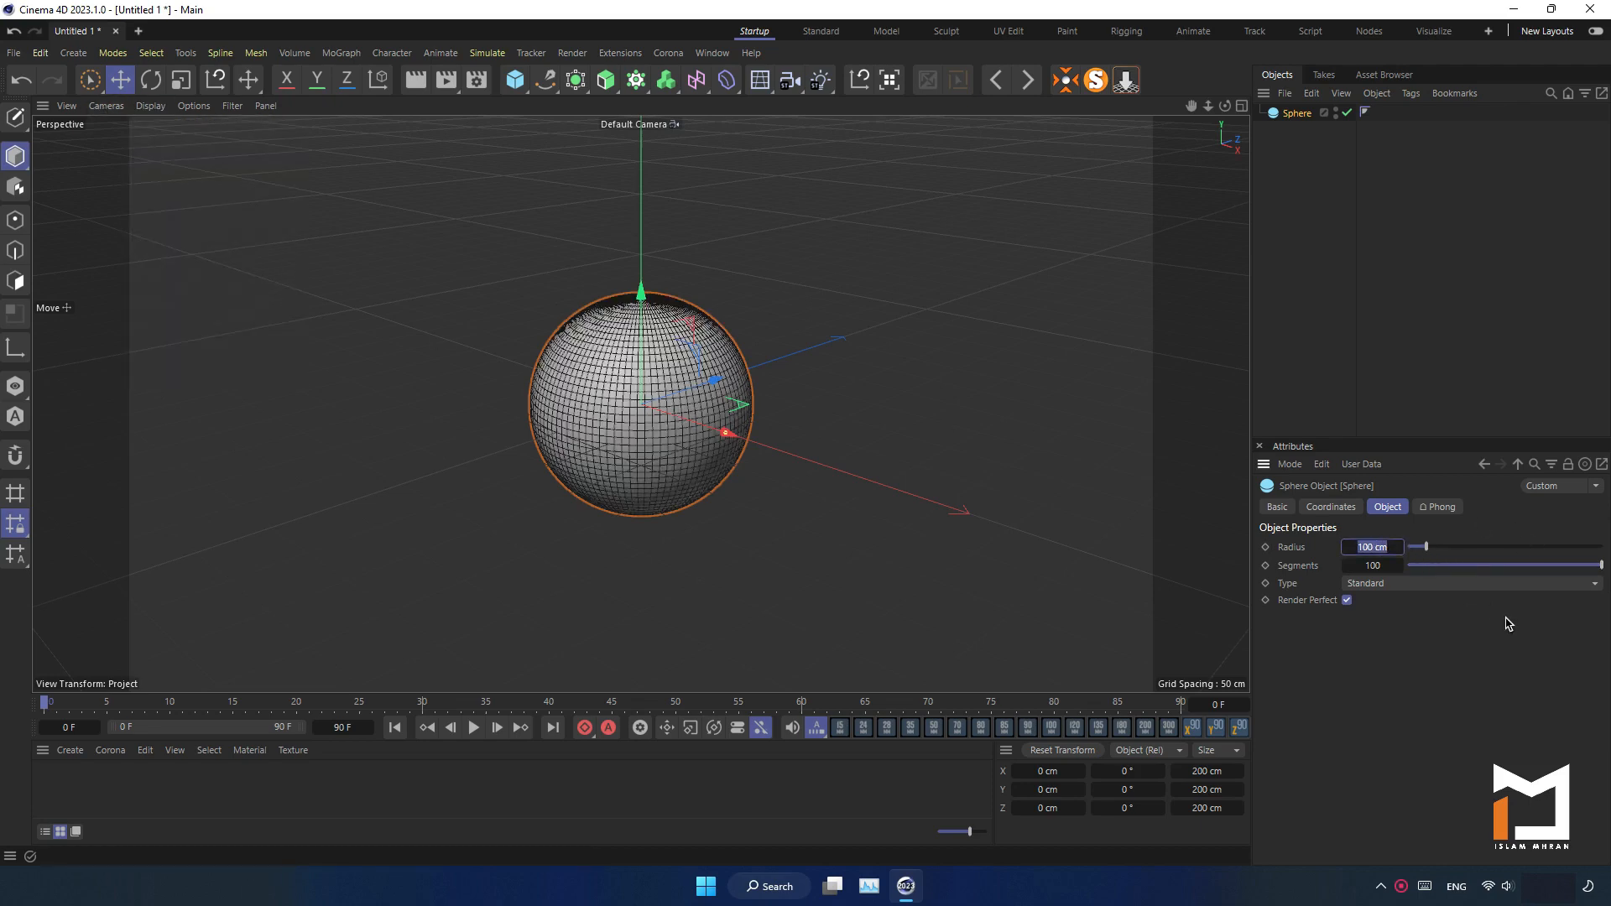
type("25")
key("Return")
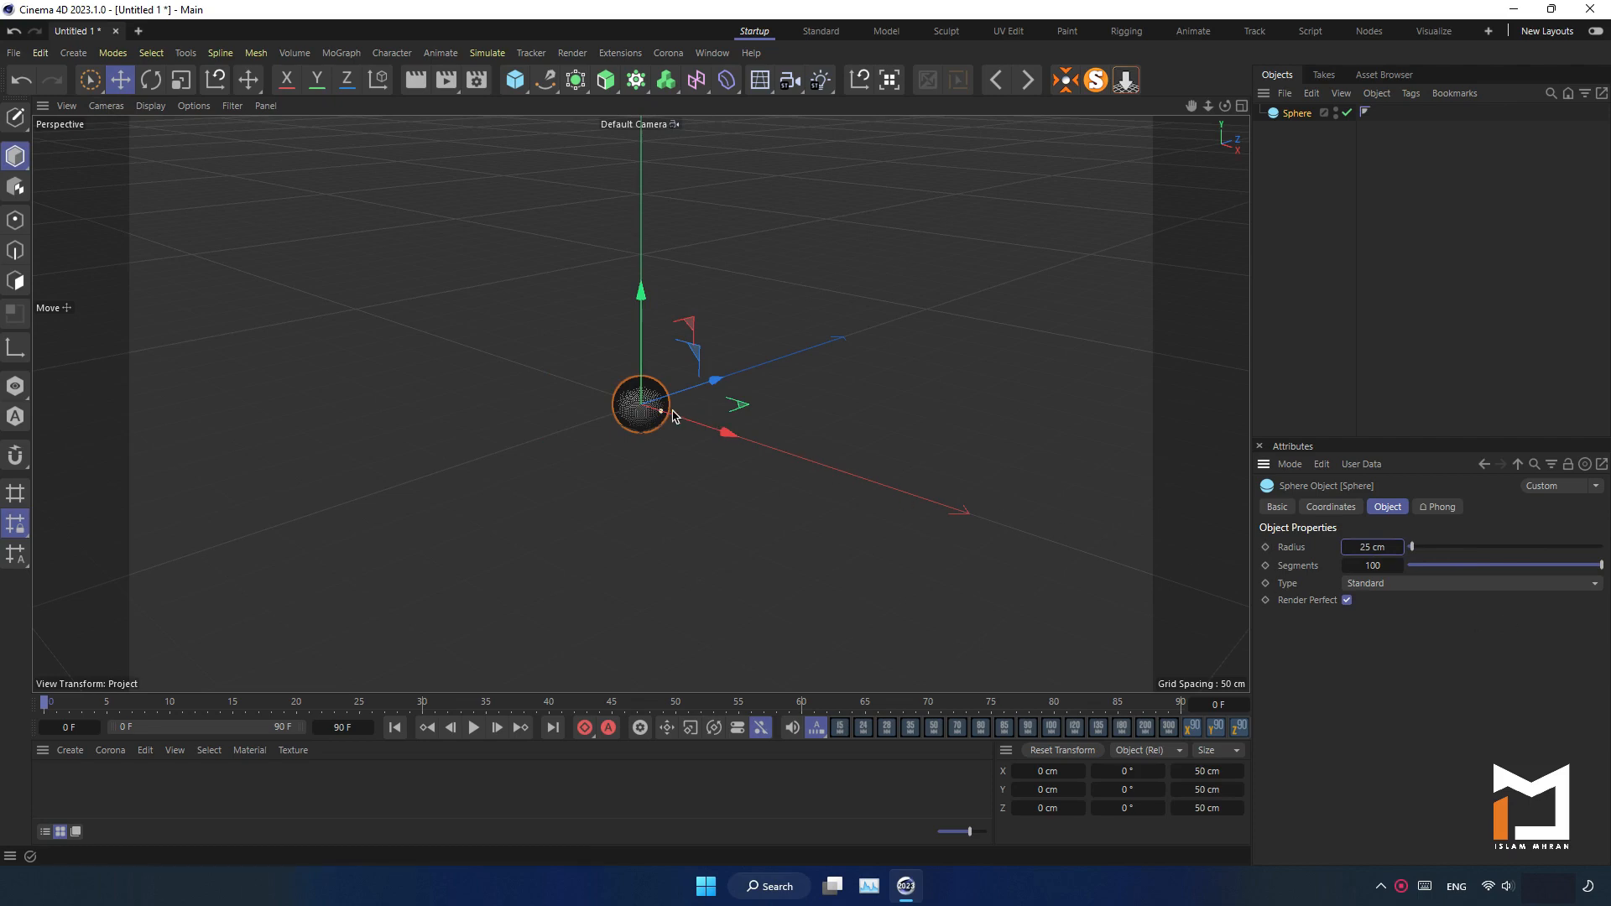
Step: Add a plane, rotate it 90° to stand upright, and move it behind the sphere to about 21 cm in Z
left_click(515, 80)
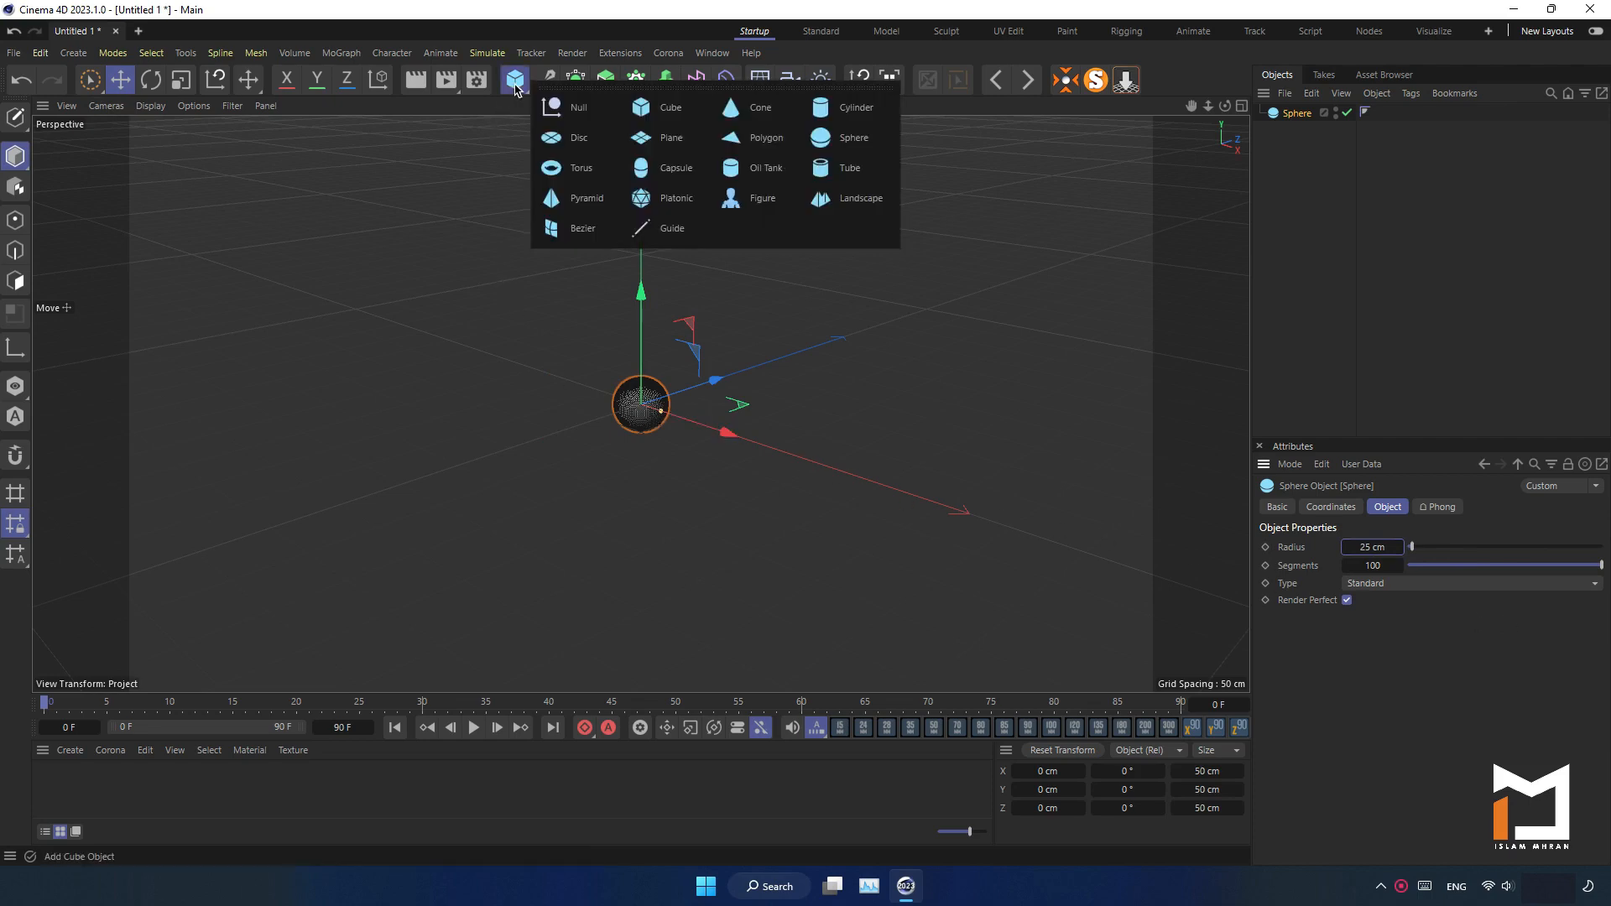
left_click(663, 143)
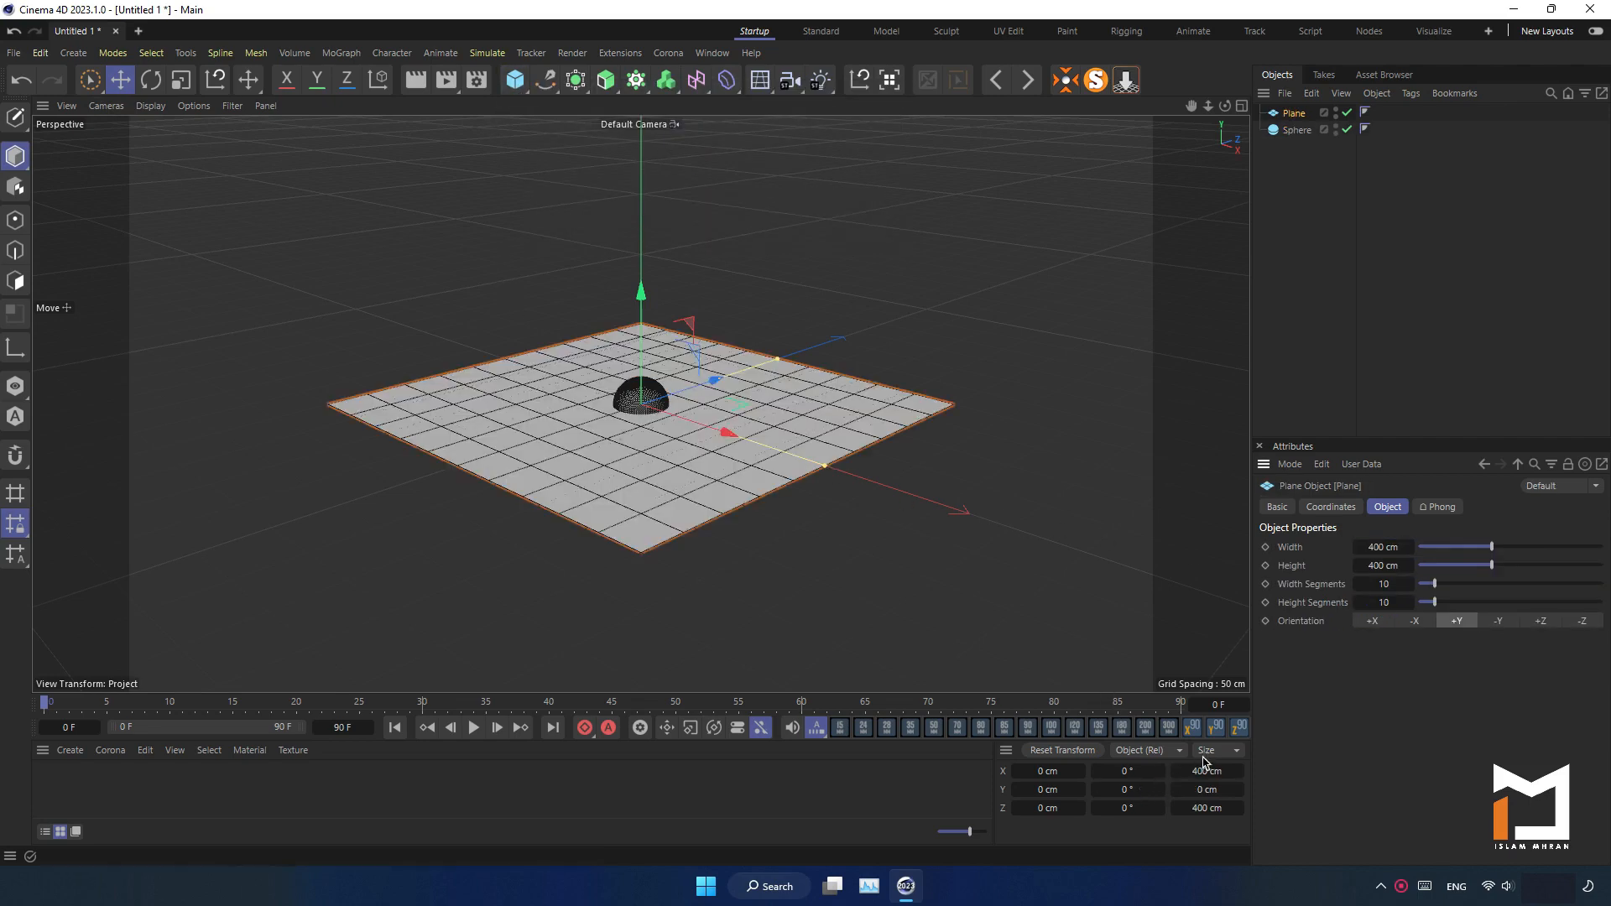
left_click(1214, 732)
left_click_drag(555, 432, 595, 435)
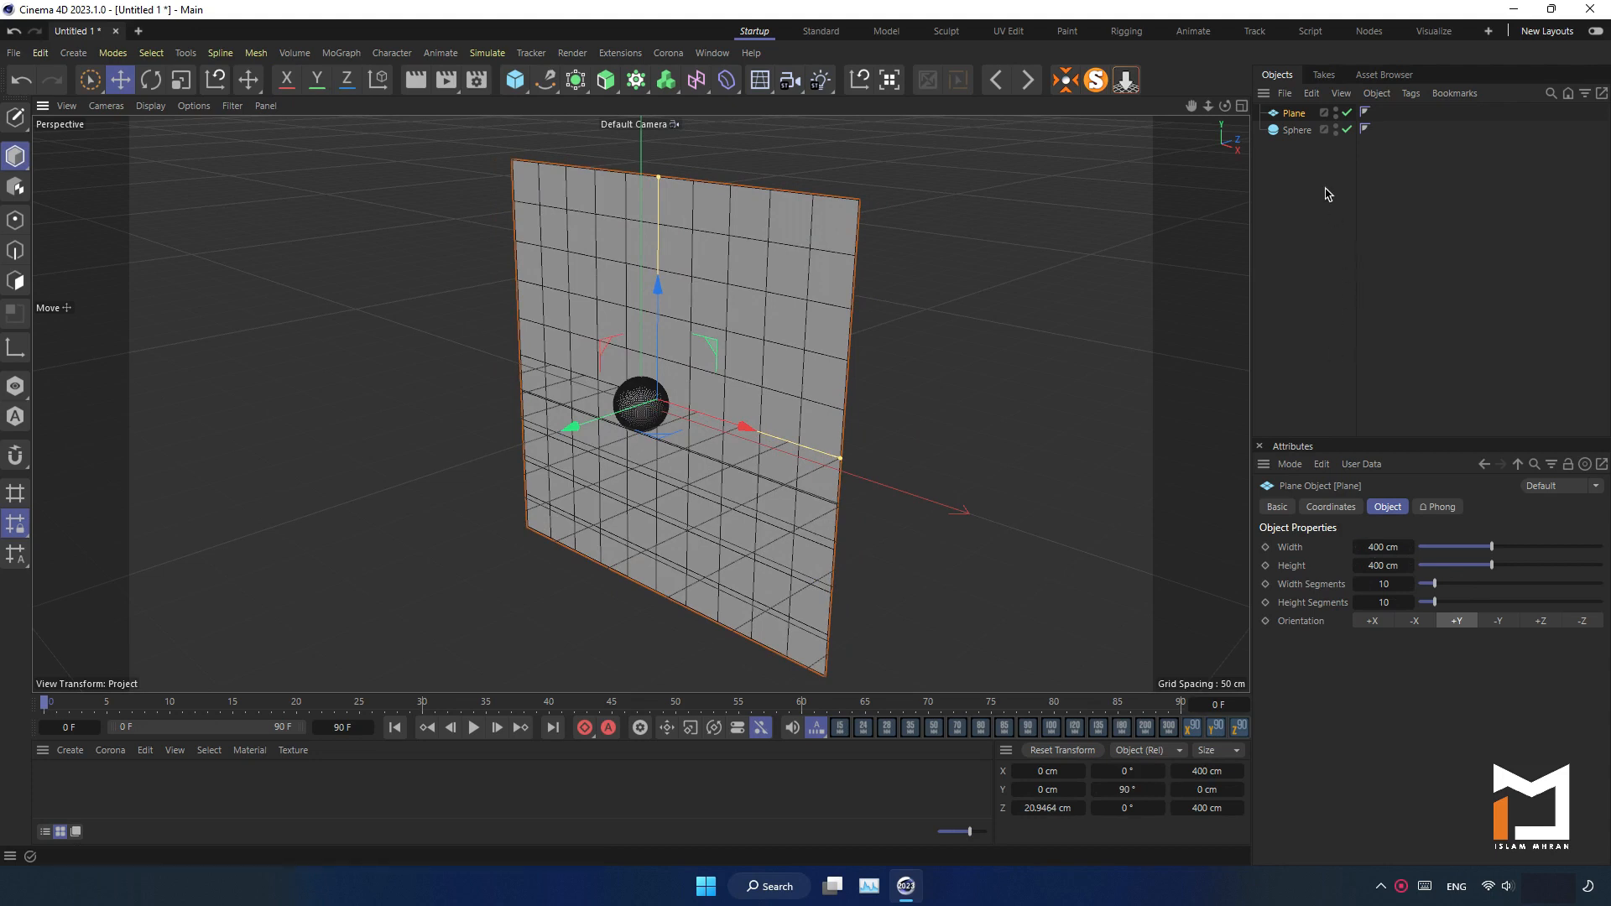
Step: Set the sphere's radius to 50 cm and move it in front of the plane to about -34 cm in Z
left_click(1296, 130)
double_click(1374, 548)
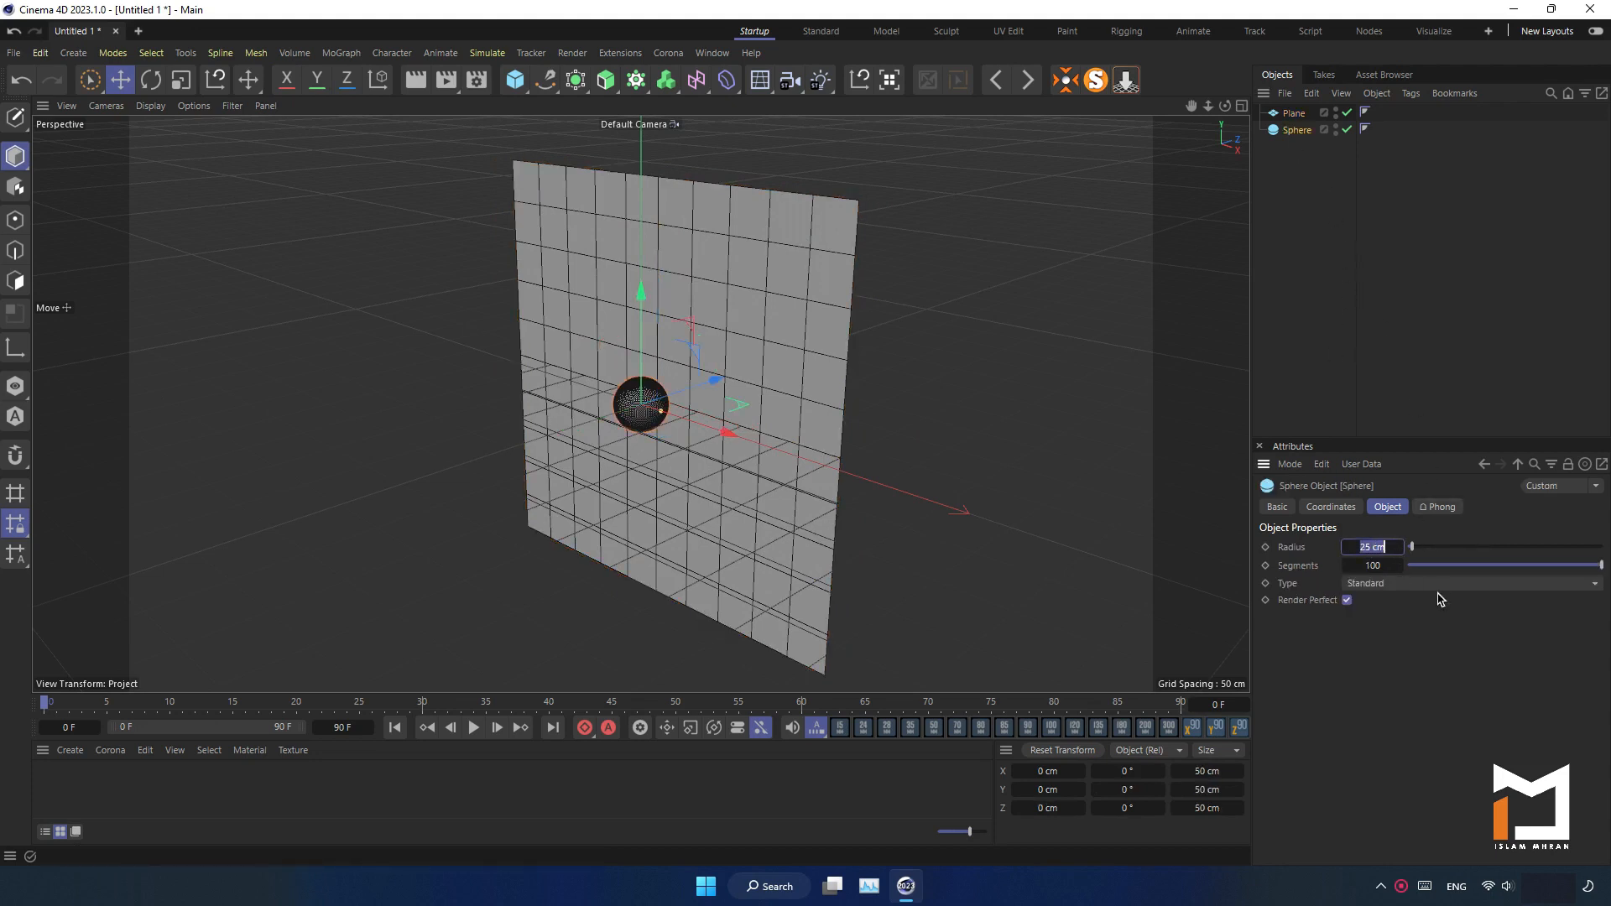
type("50")
key("Return")
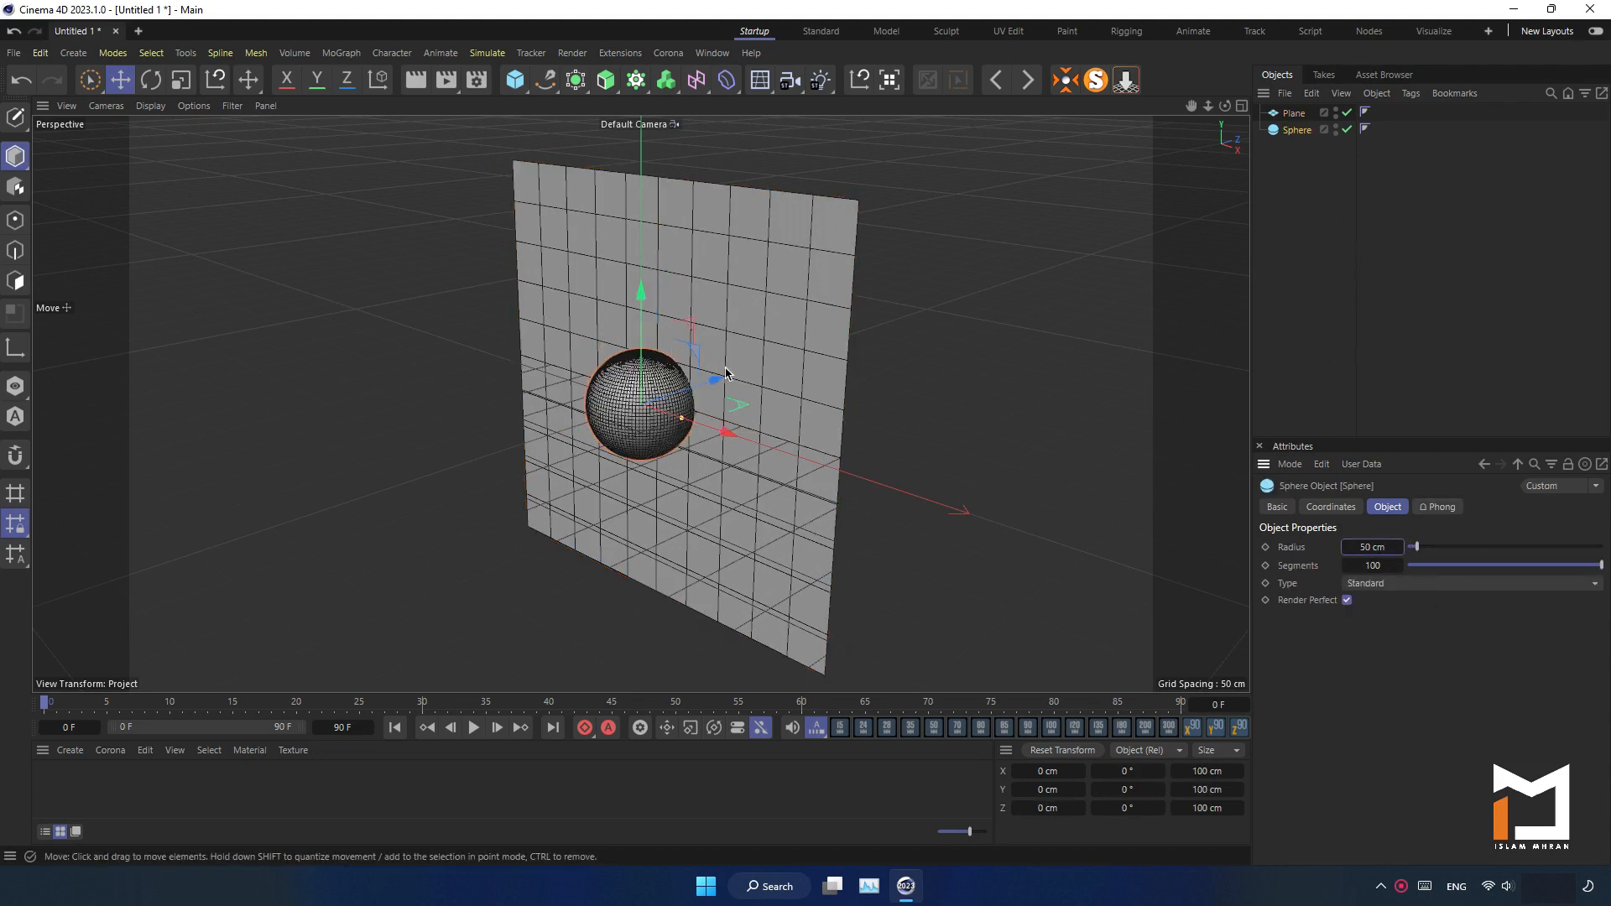
left_click_drag(726, 371, 709, 381)
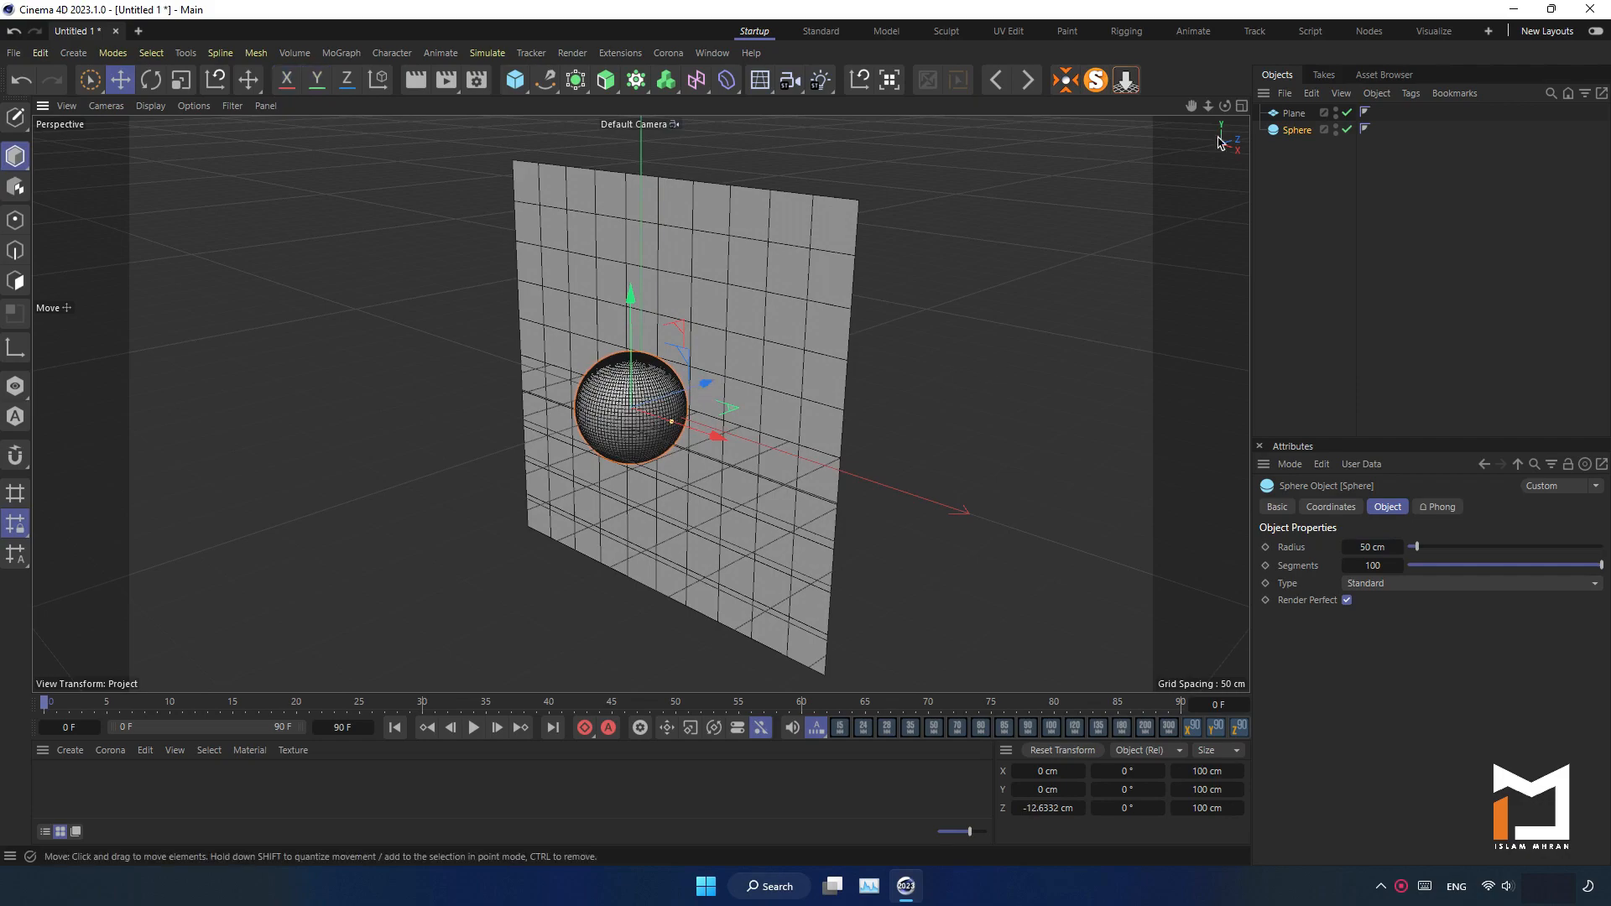
left_click_drag(1225, 105, 849, 349)
left_click_drag(784, 410, 750, 424)
Step: Set the plane's width segments and height segments to 120 each
left_click_drag(1225, 106, 1368, 84)
scroll(678, 348, "up", 3)
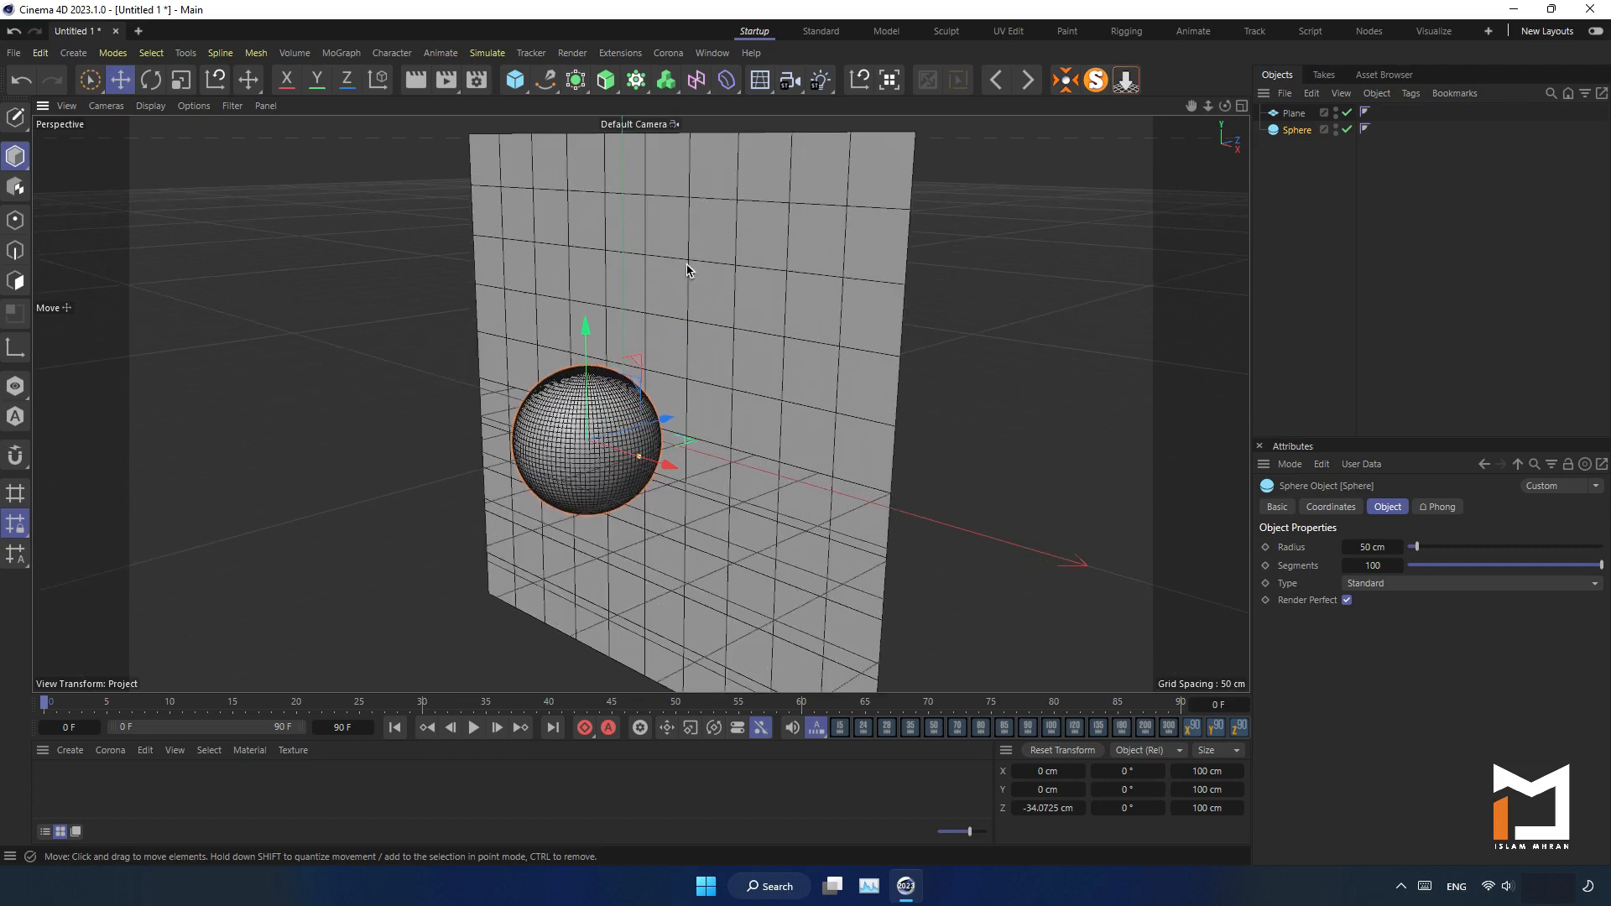
left_click(644, 242)
left_click(1383, 584)
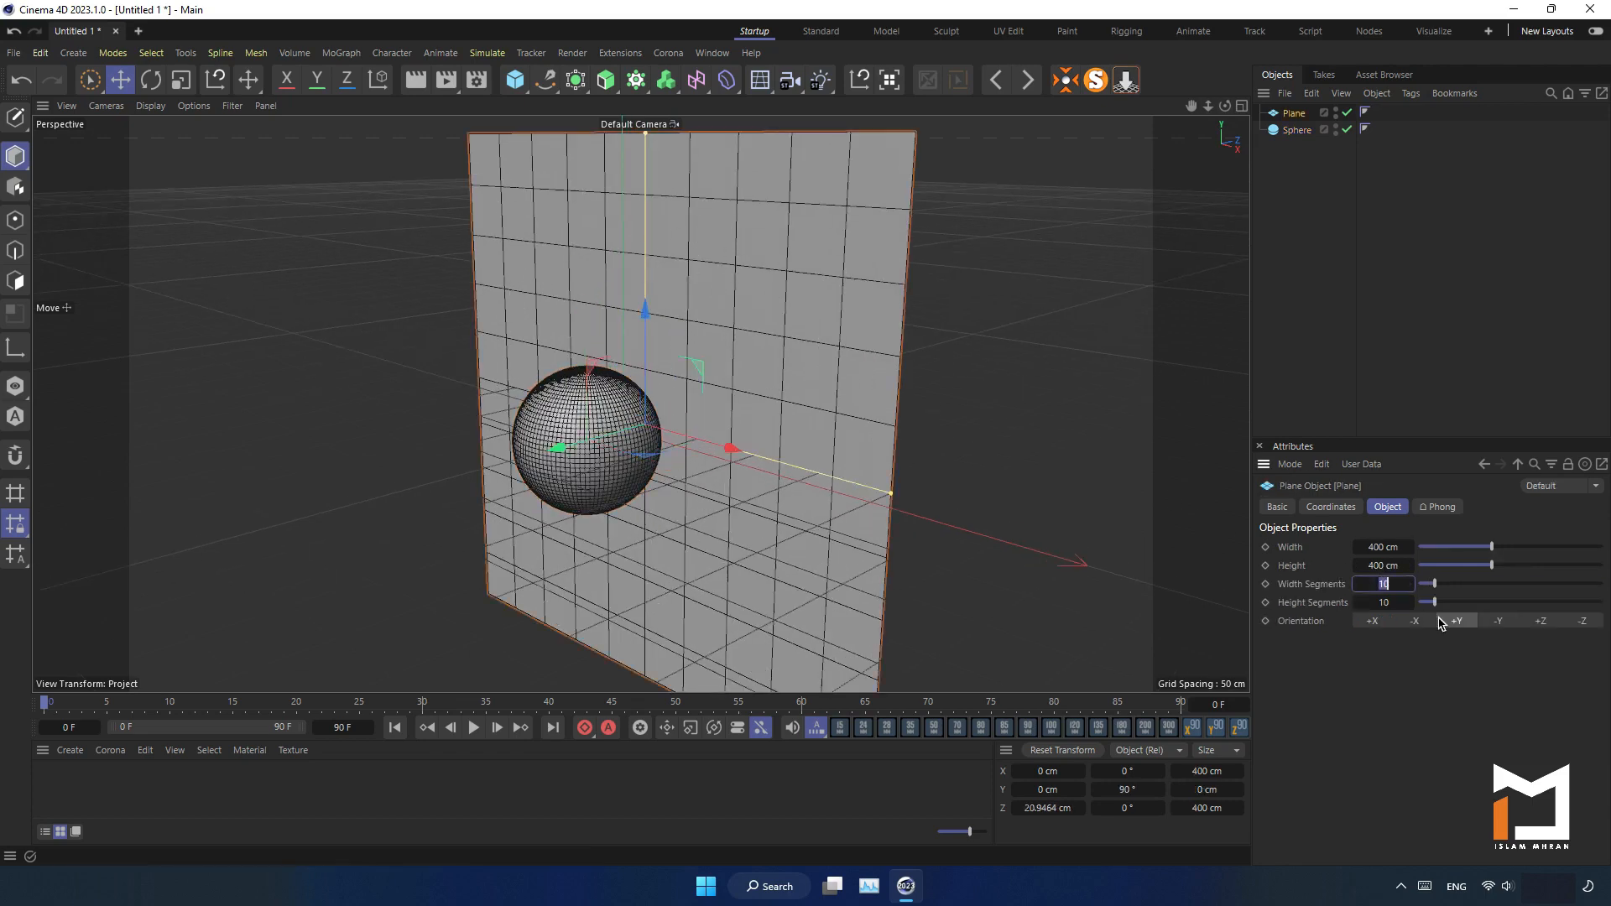
type("120")
key("Return")
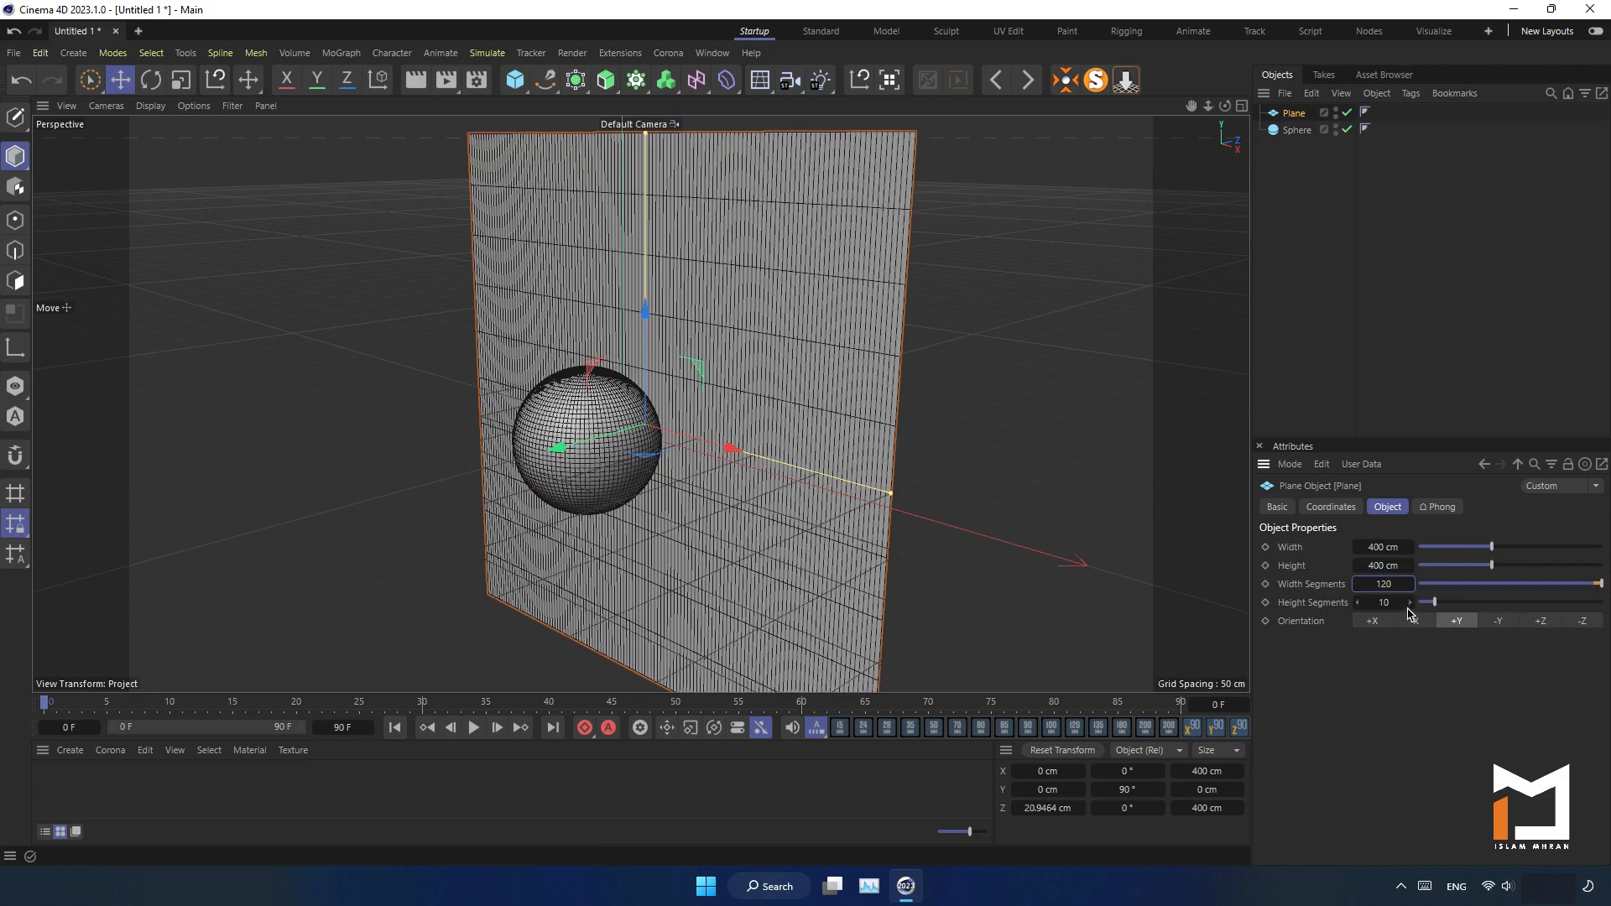
key("Tab")
type("120")
key("Return")
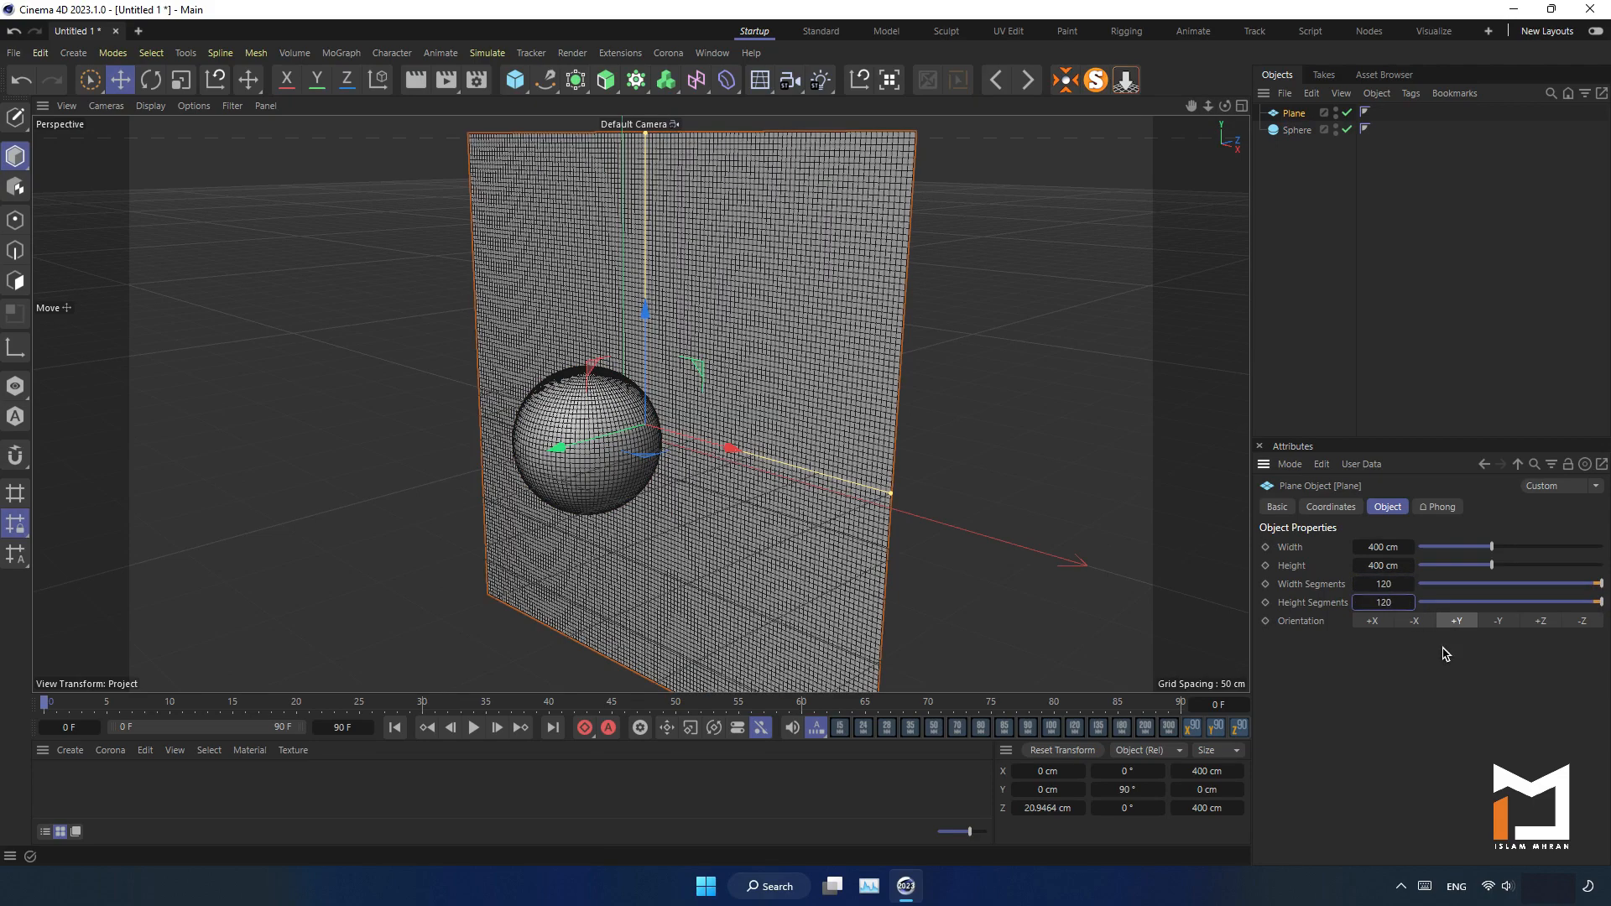
Step: Add a Collider simulation tag to the sphere
left_click_drag(1226, 106, 1301, 92)
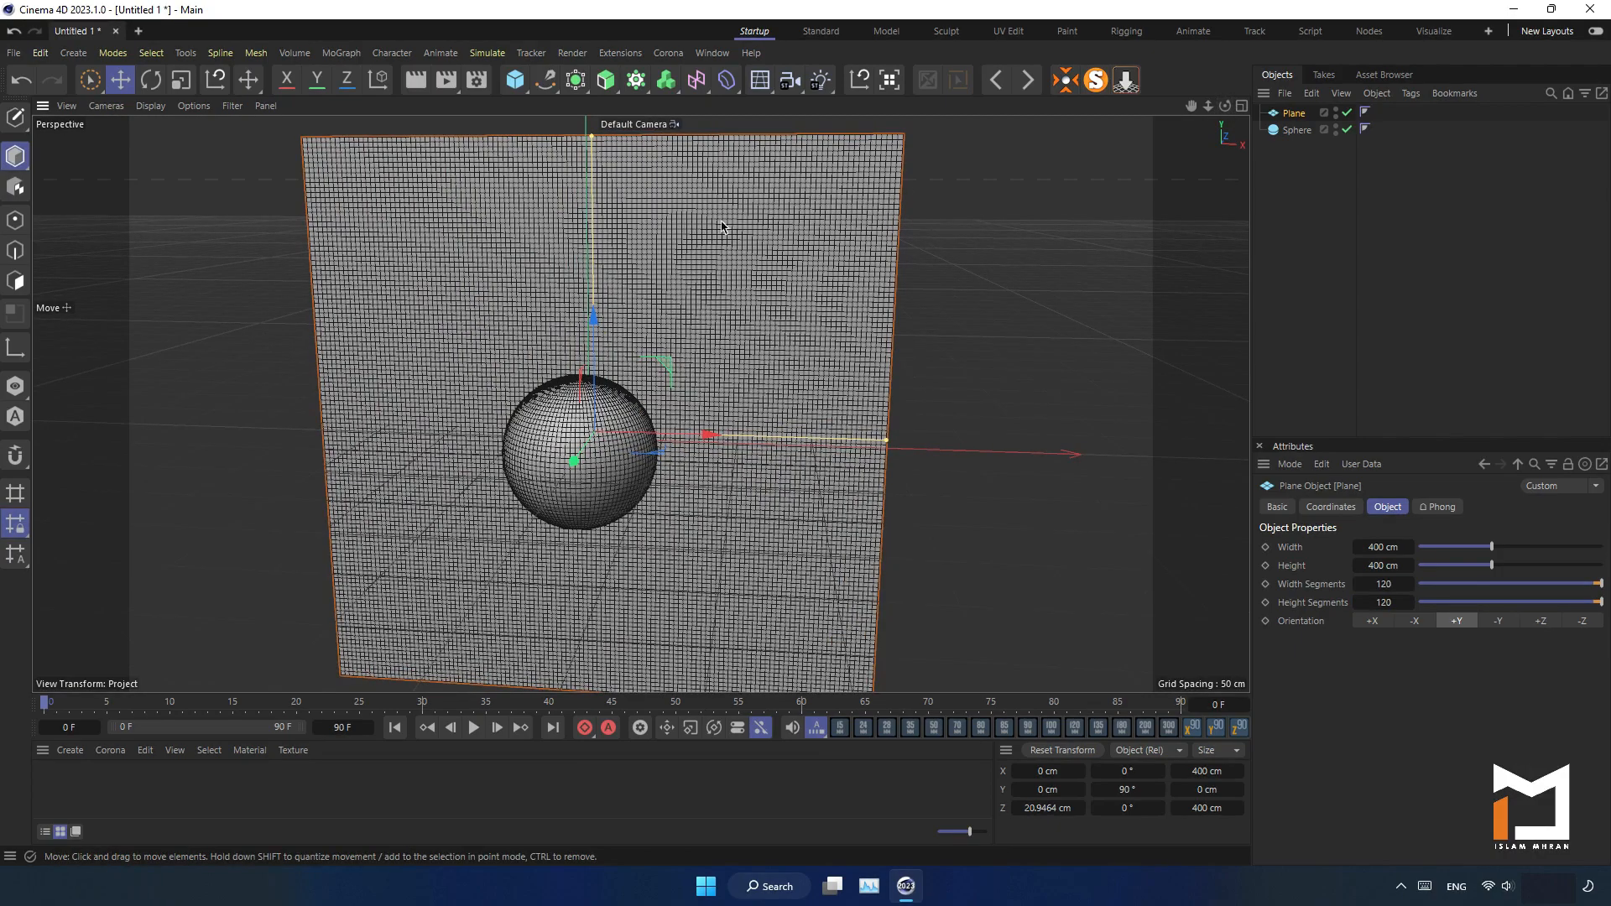
left_click_drag(1225, 107, 1179, 108)
middle_click_drag(815, 287, 808, 253, "alt")
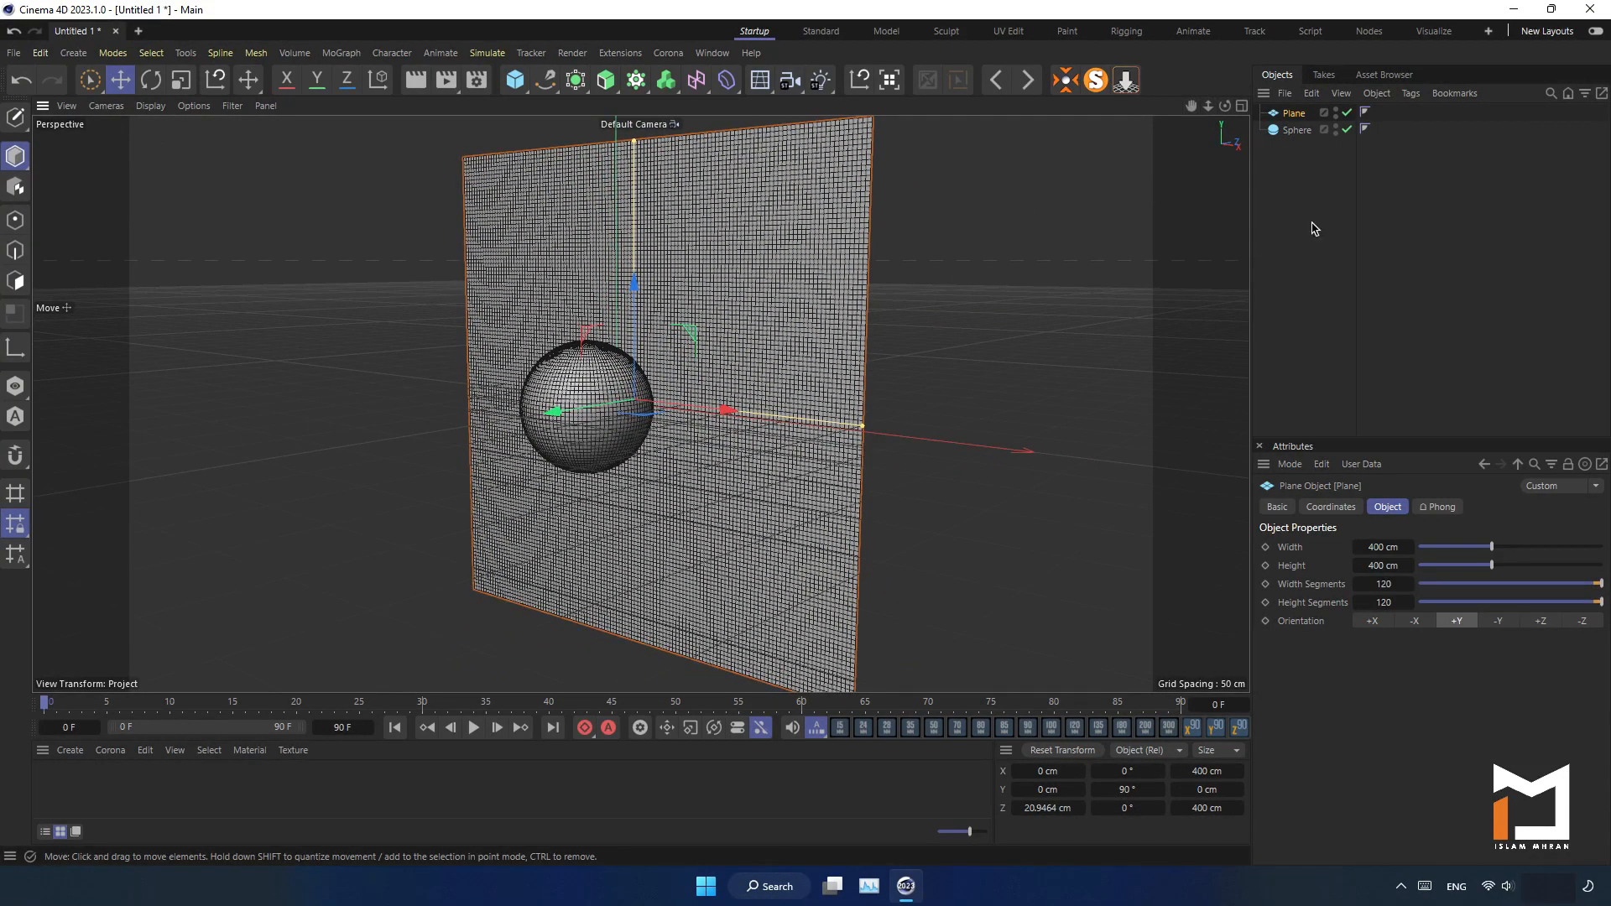
left_click(1297, 130)
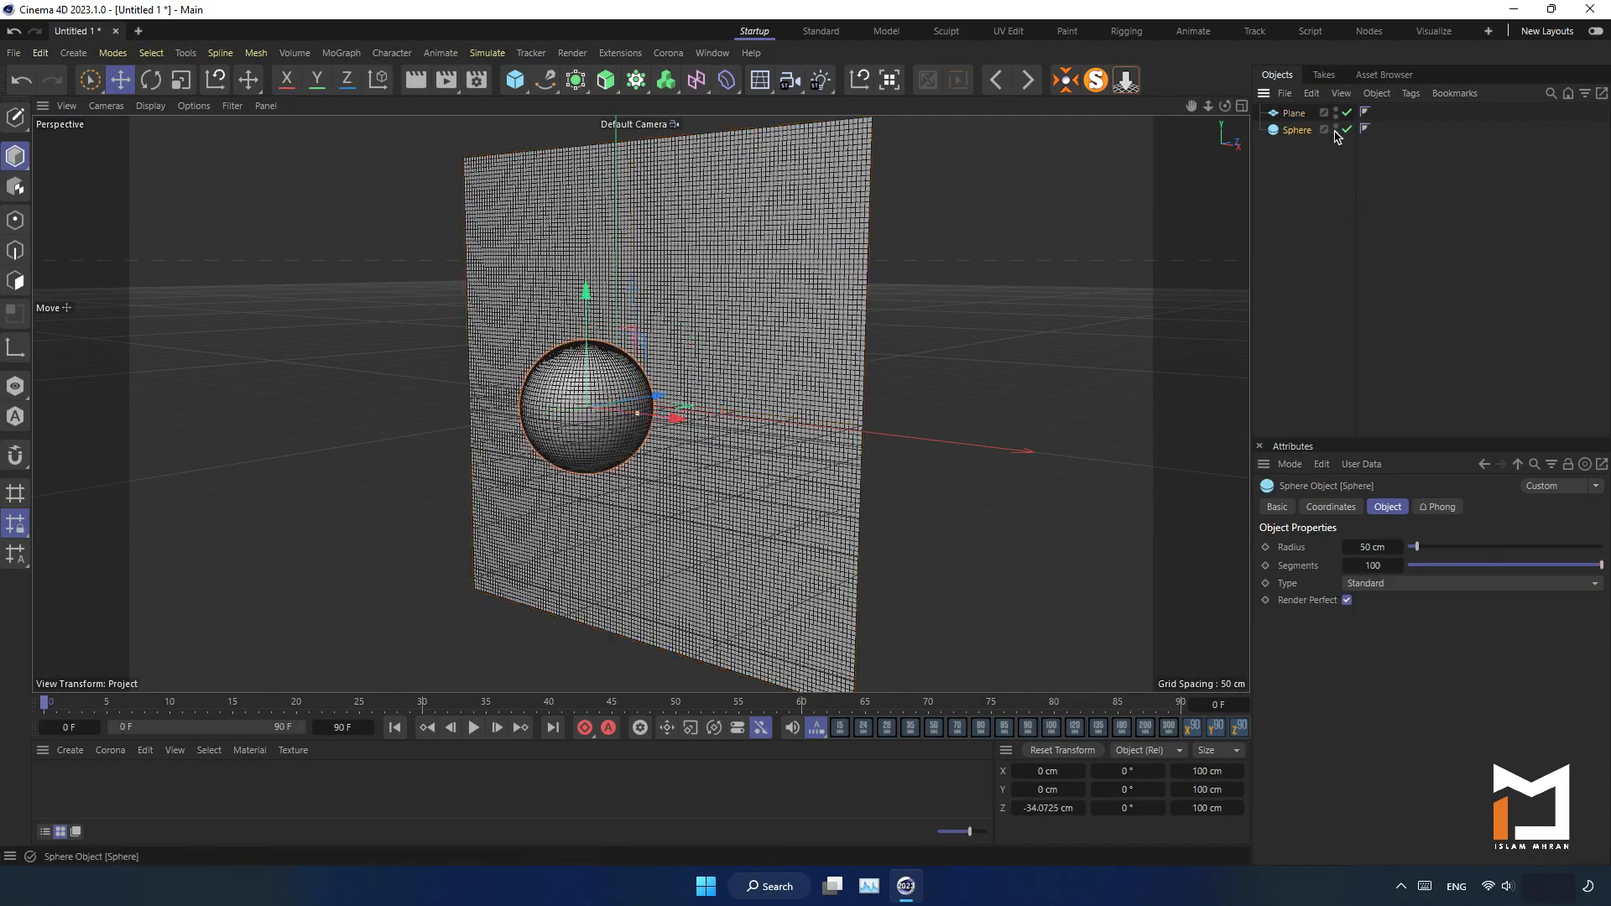
right_click(1293, 134)
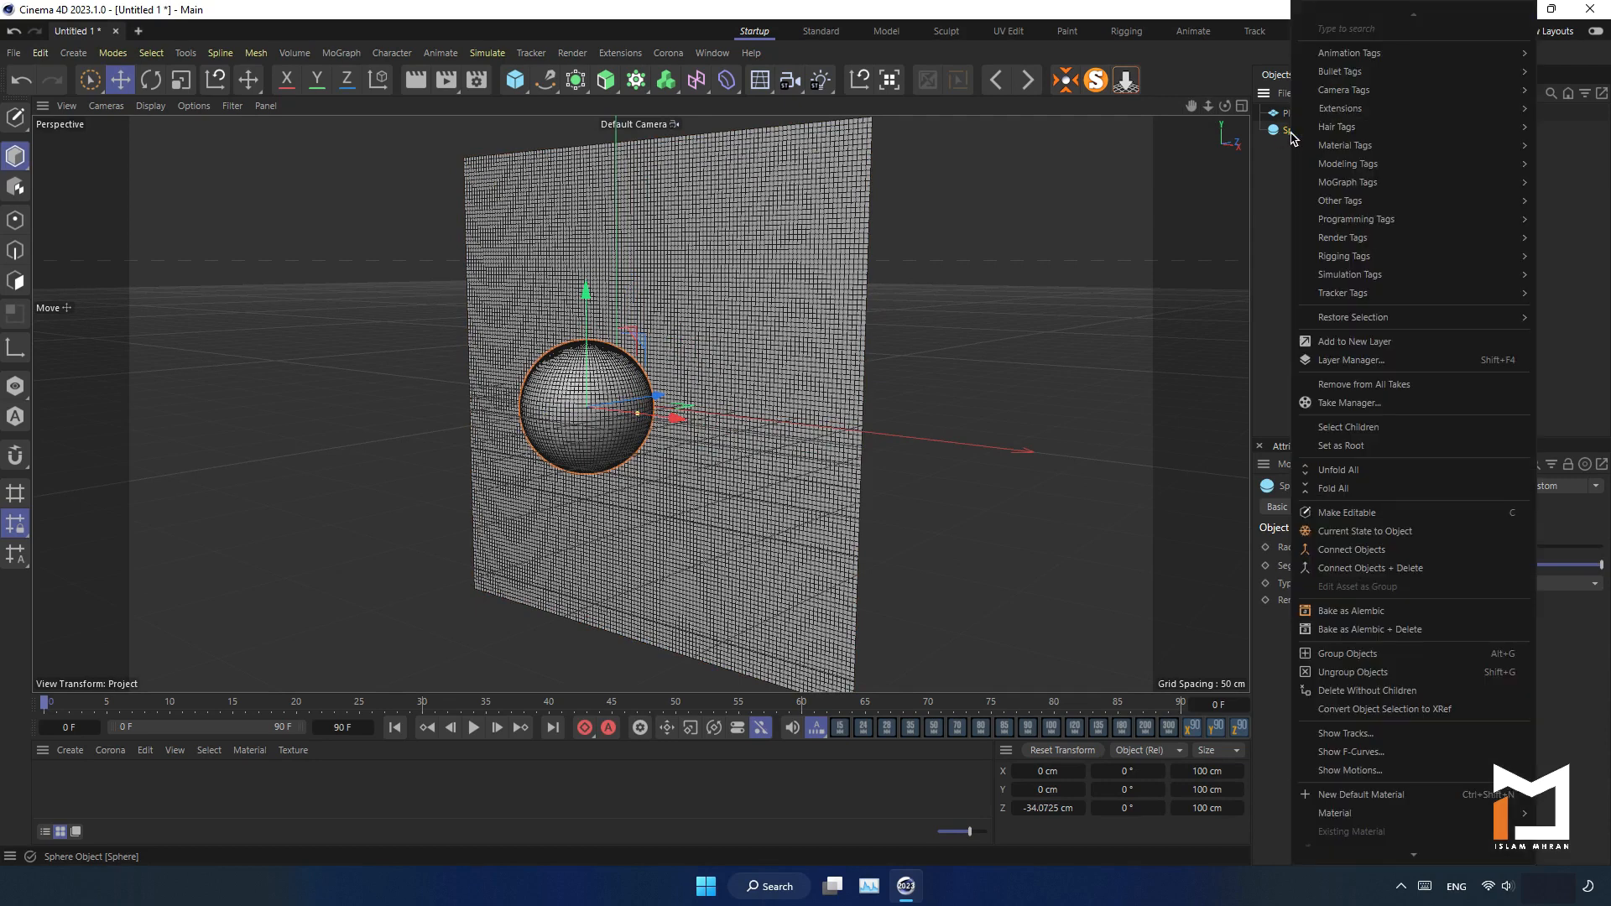
mouse_move(1362, 279)
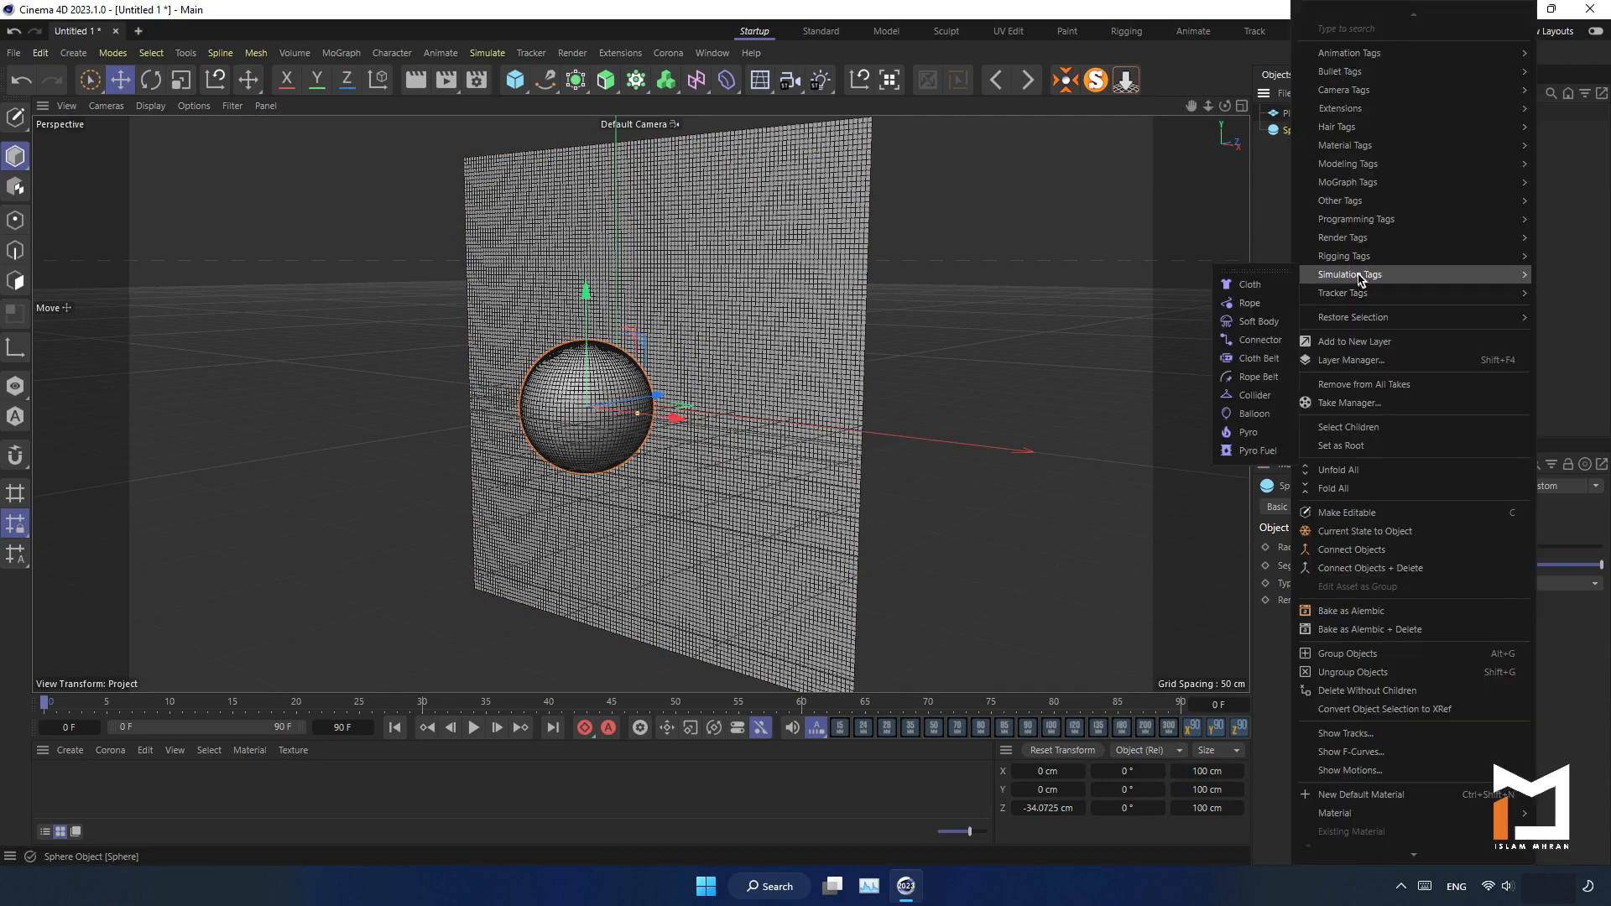
left_click(1250, 399)
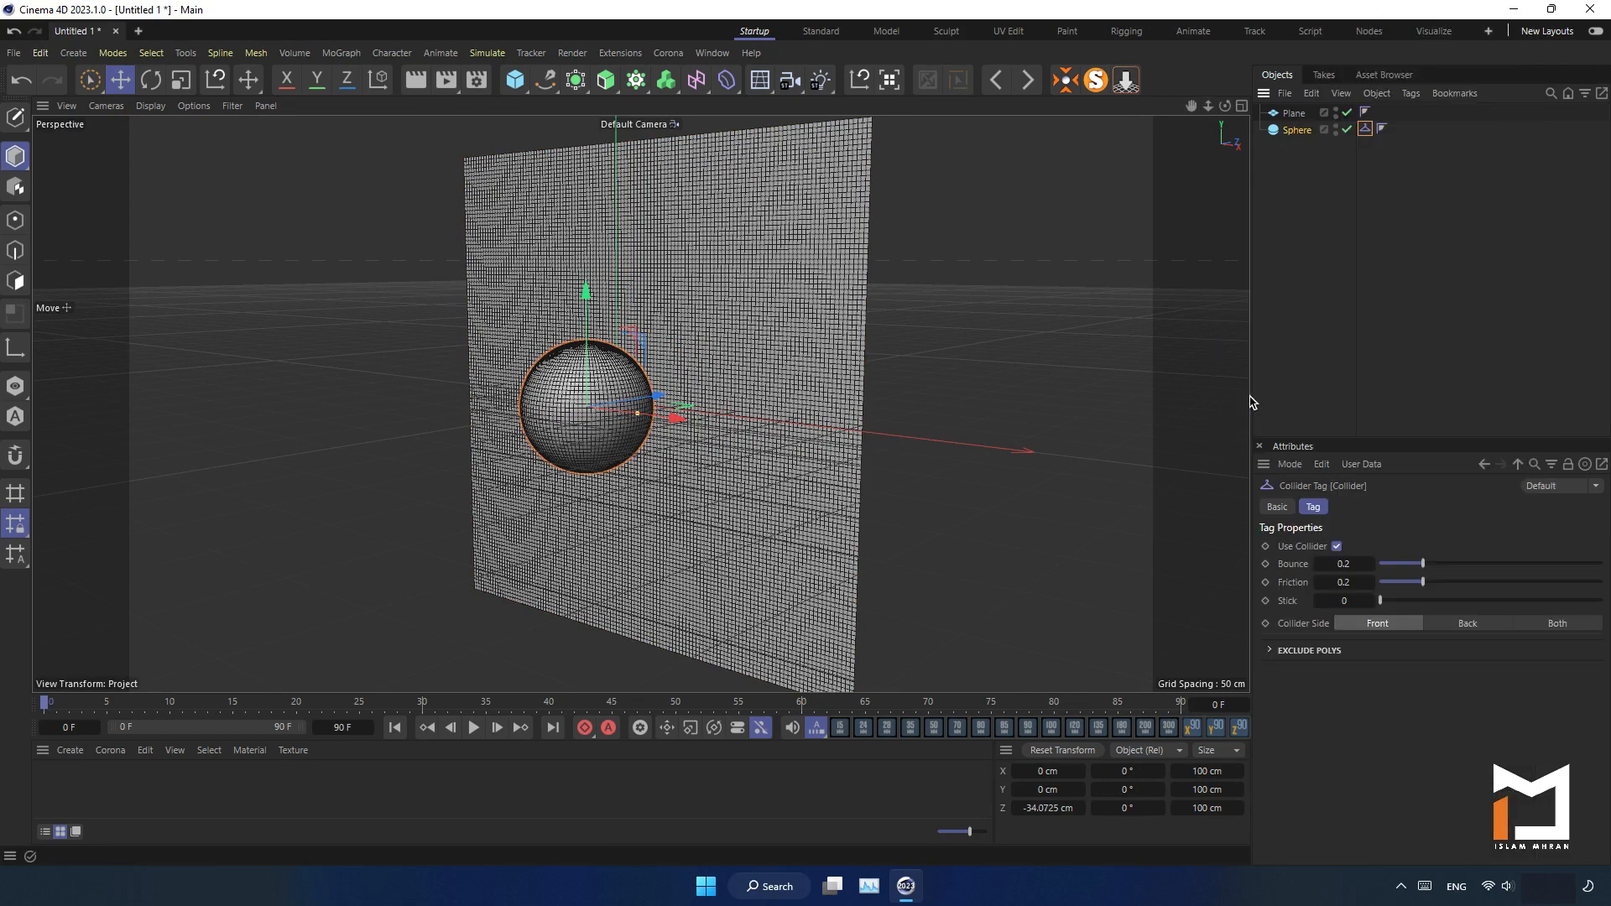
Step: Add a Cloth simulation tag to the plane
left_click(1292, 113)
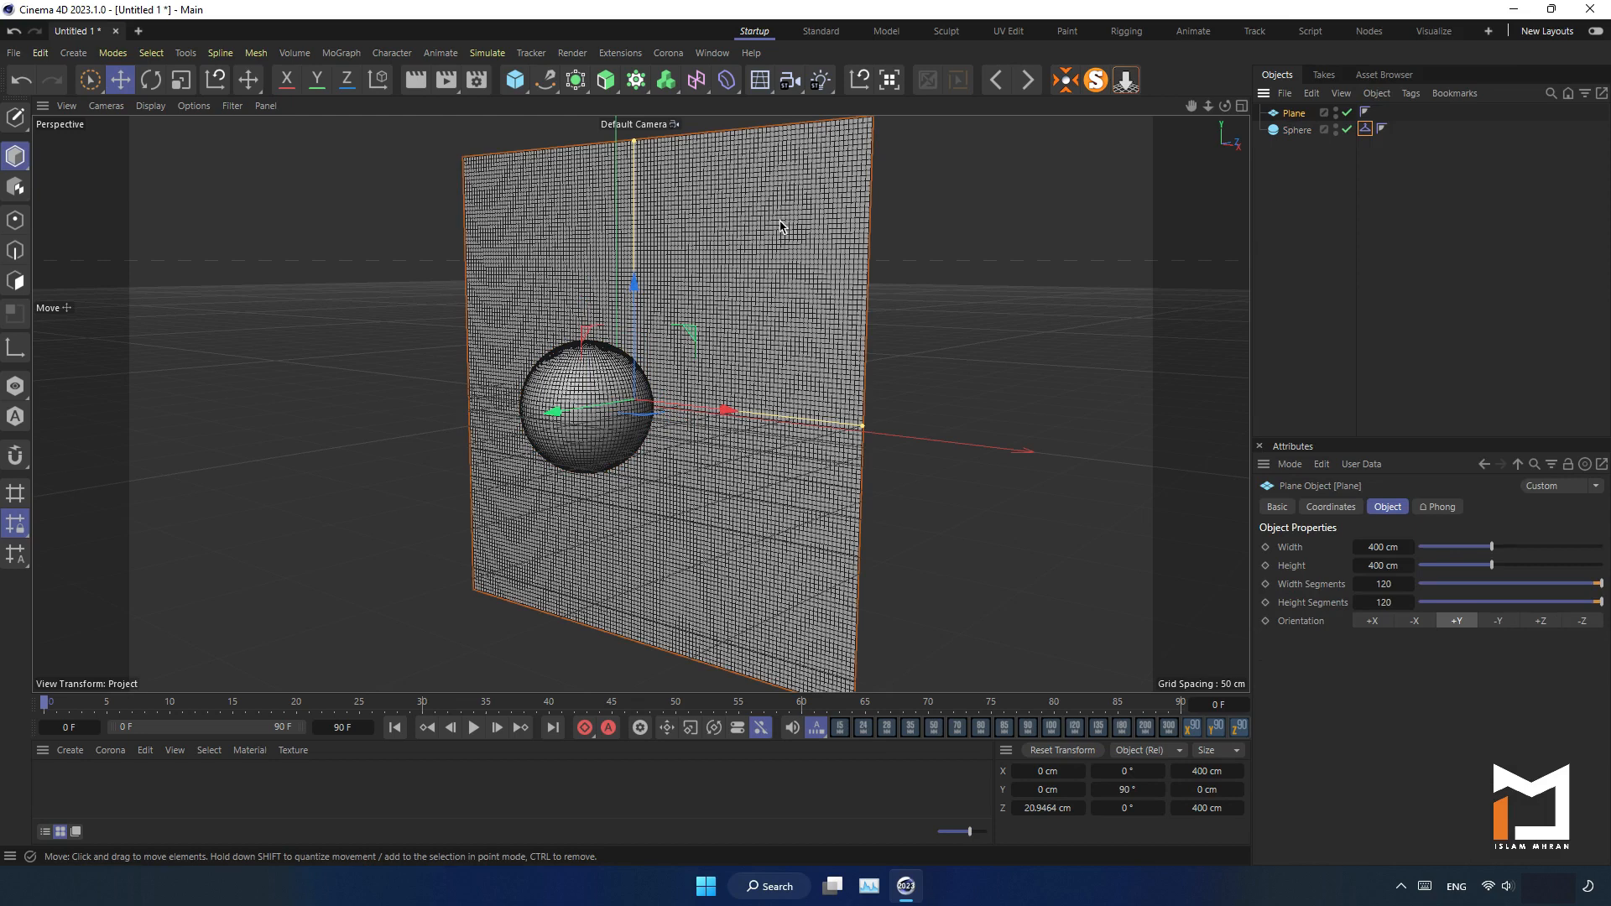
right_click(1297, 118)
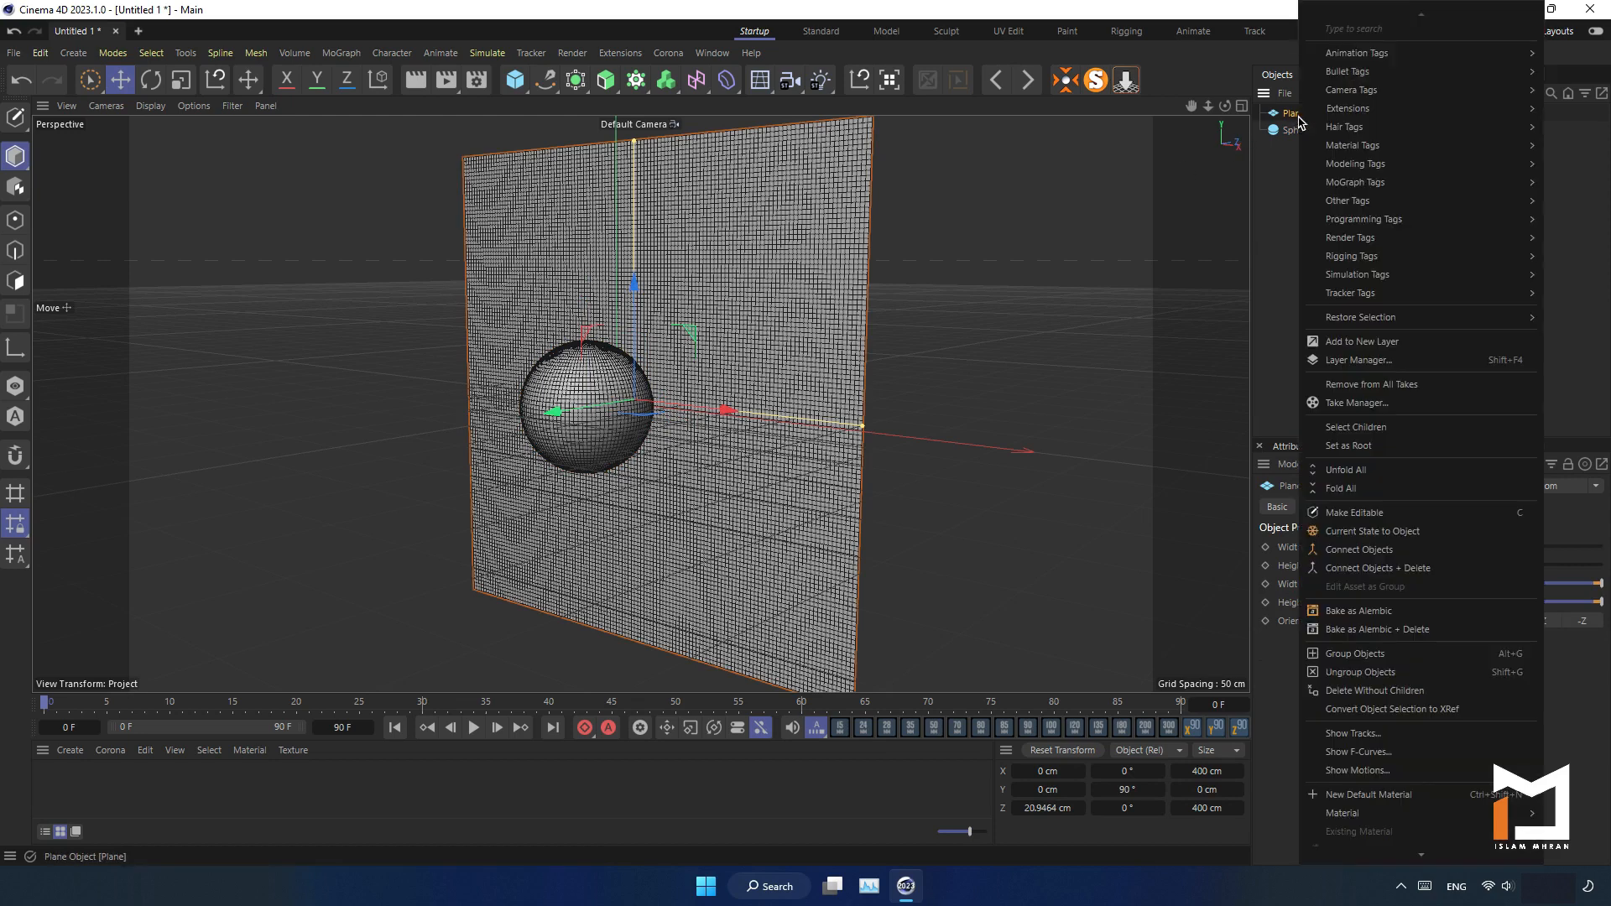
left_click(1291, 291)
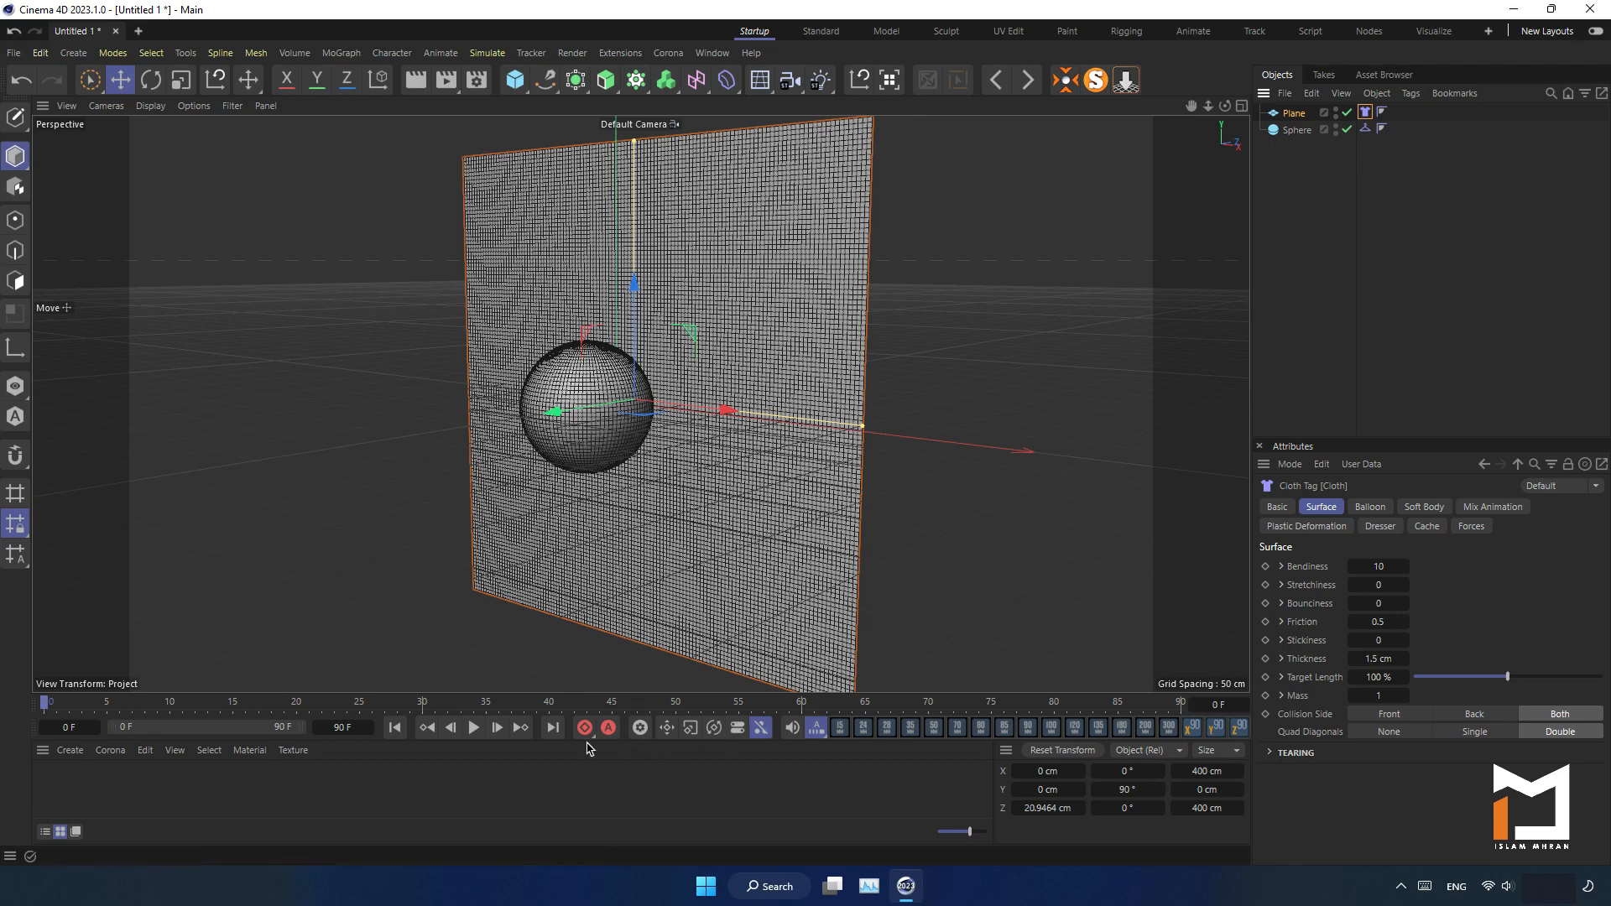
Step: Play the cloth simulation to check how the plane moves under gravity, and rewind to the first frame
left_click(473, 728)
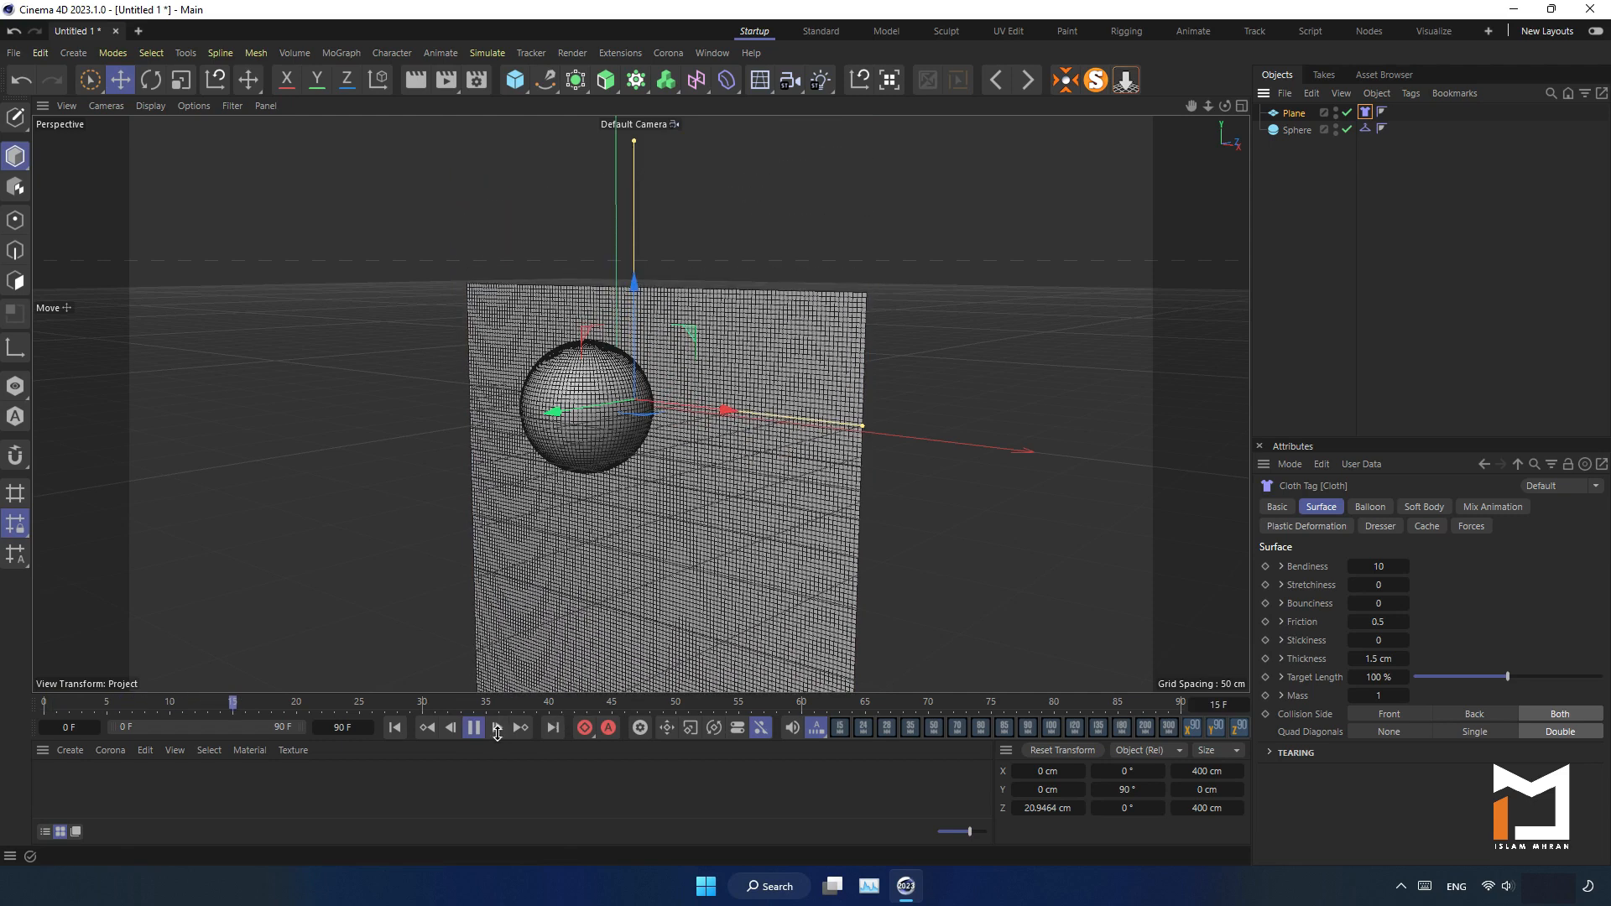
left_click(475, 735)
left_click(395, 727)
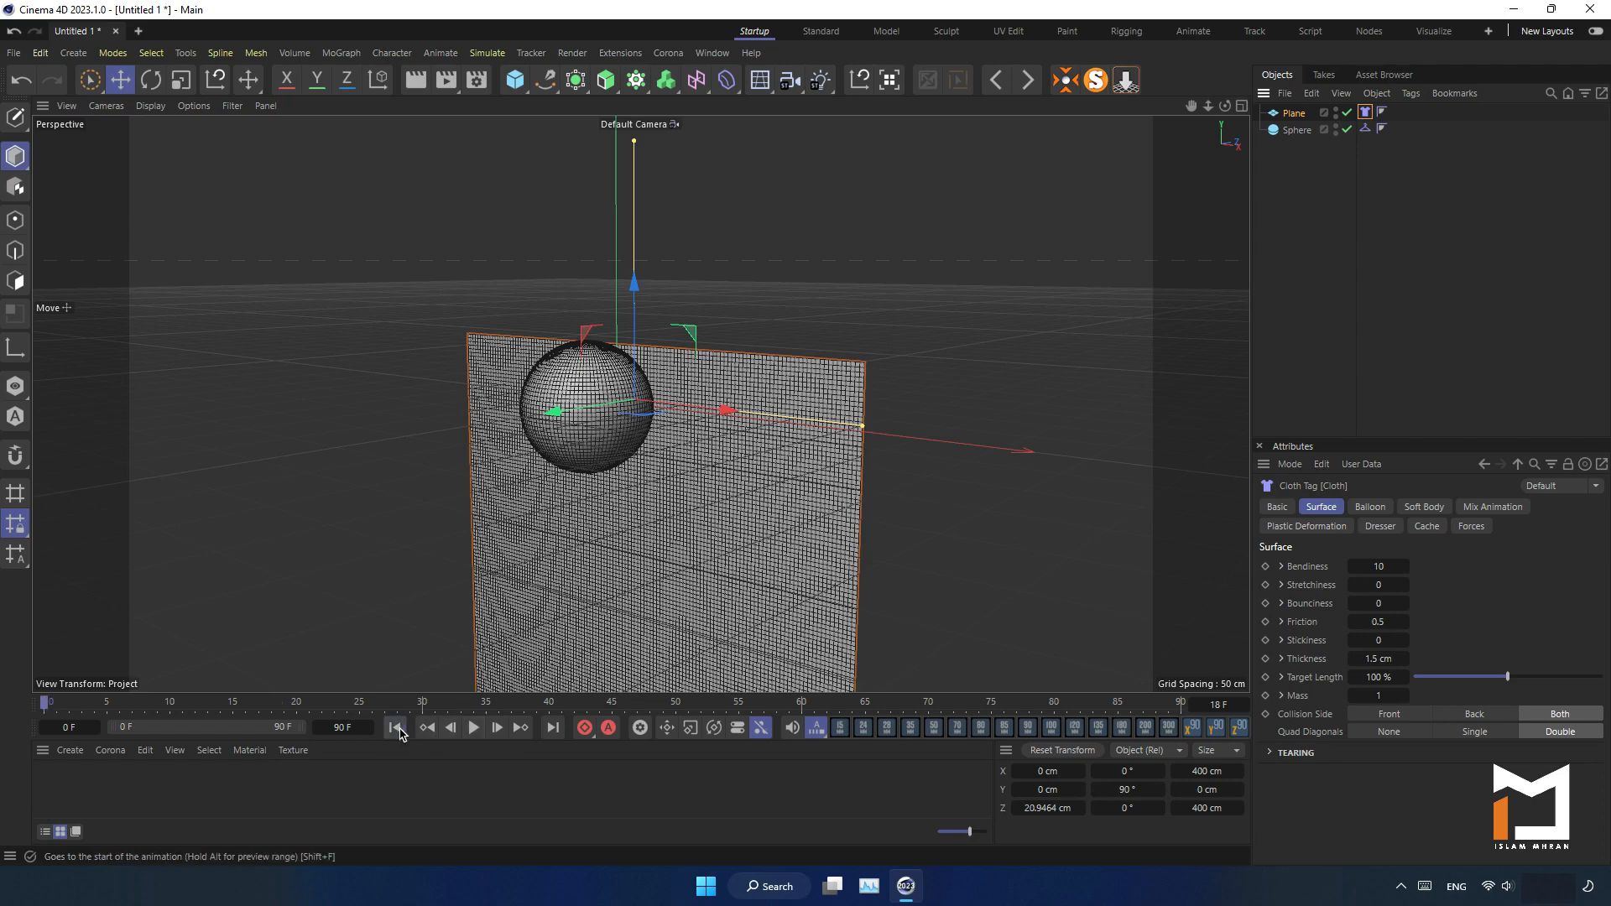
Step: Set the scene gravity to 0 cm in the project's simulation settings
left_click(40, 52)
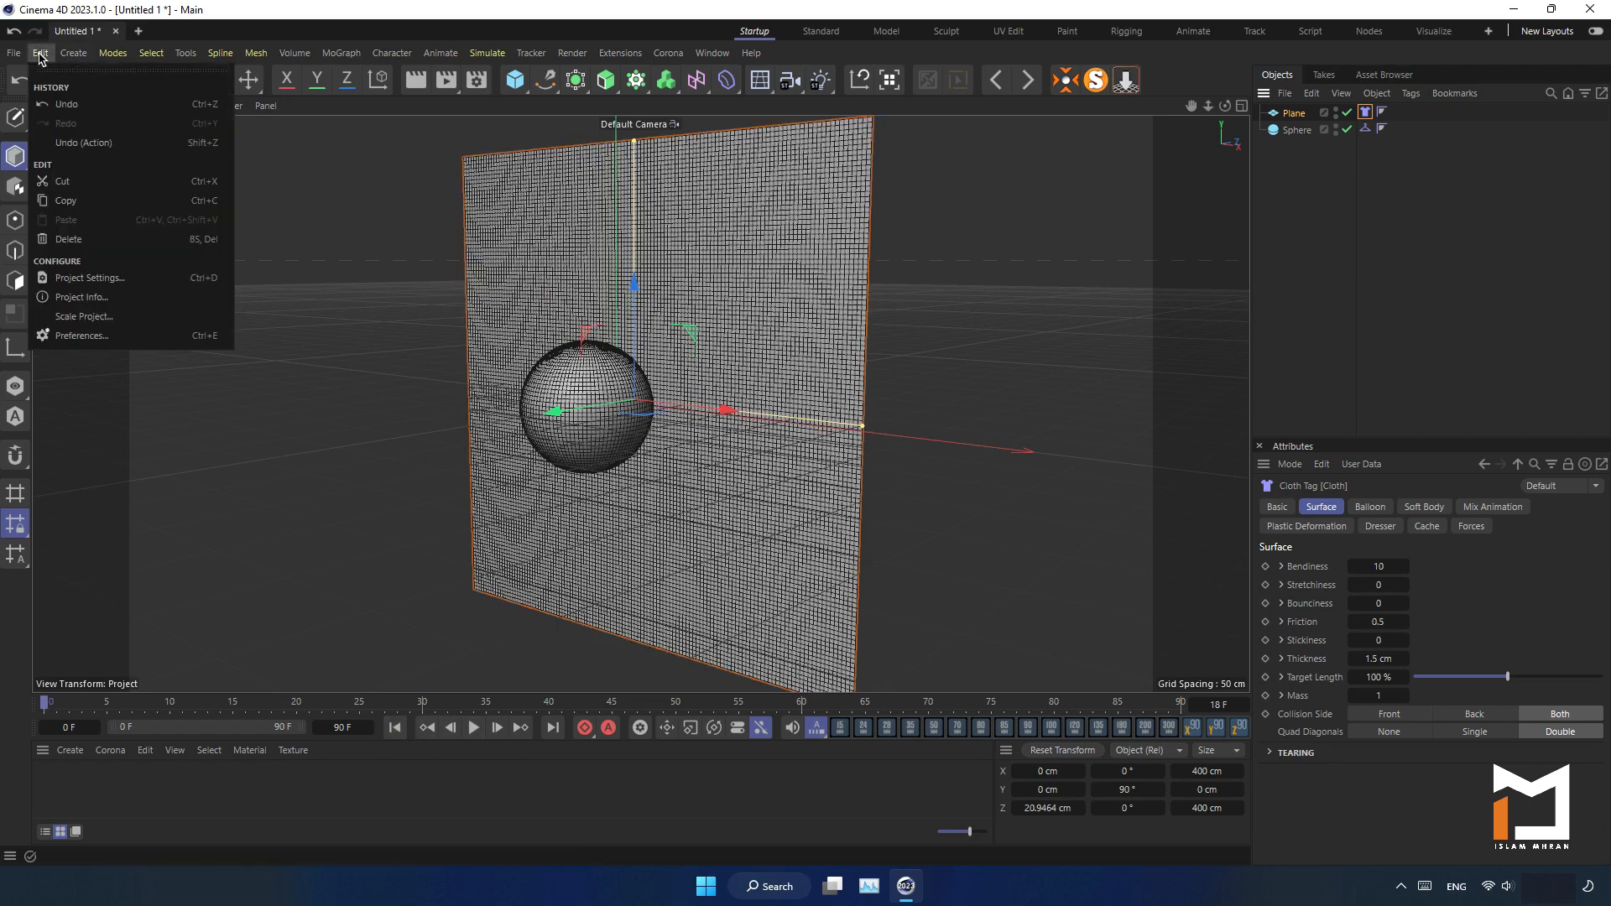
left_click(88, 278)
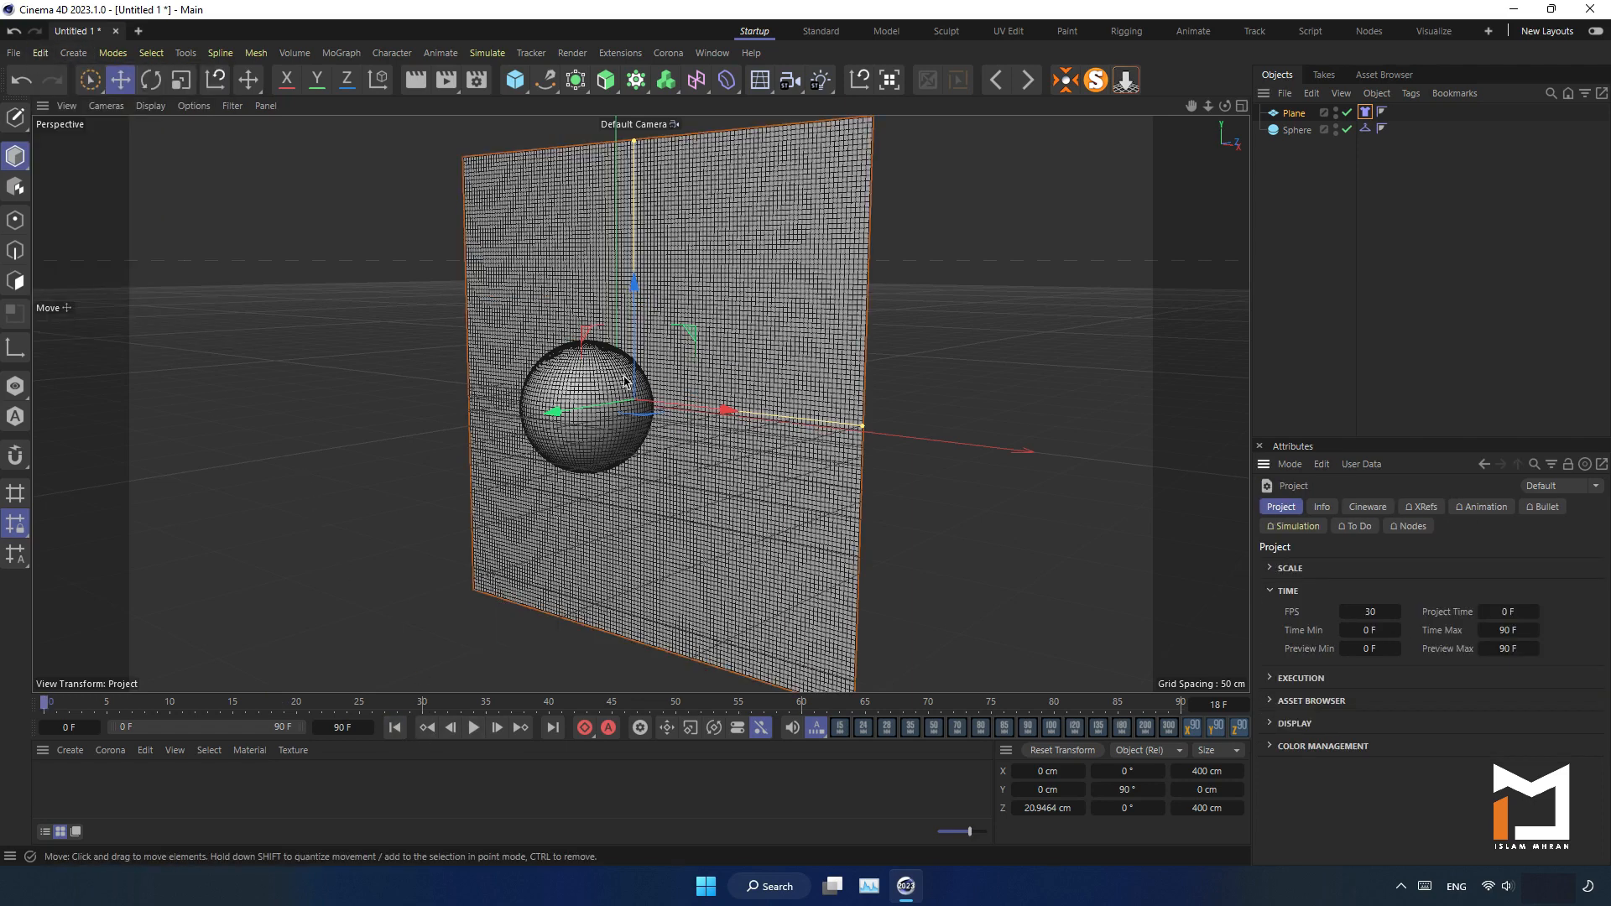
left_click(1294, 527)
left_click(1280, 568)
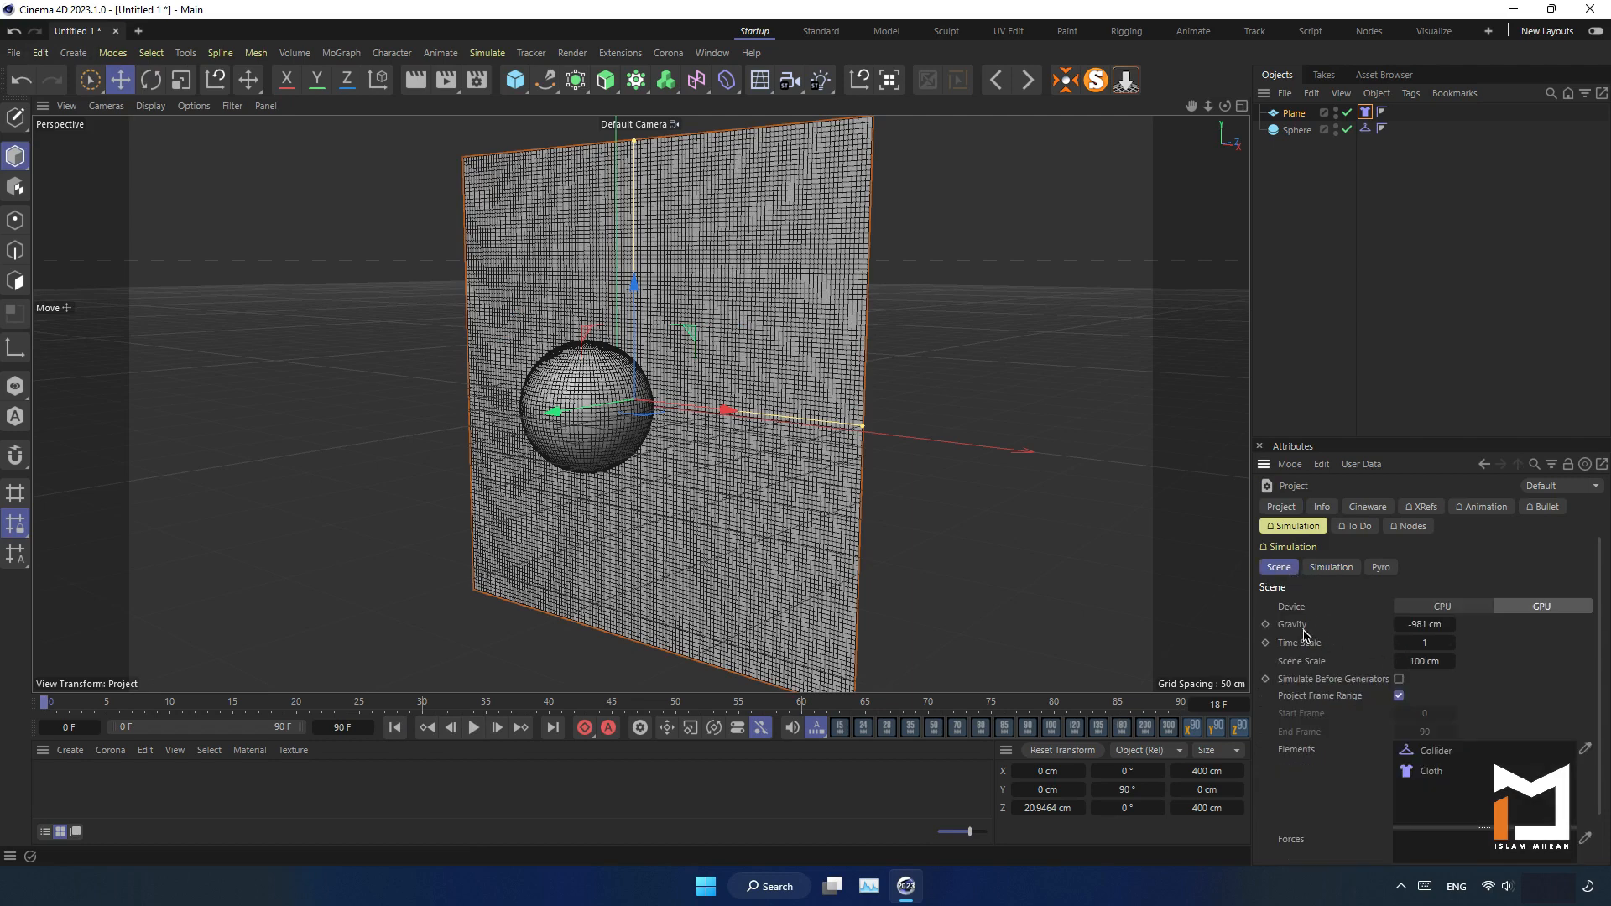
left_click(1427, 627)
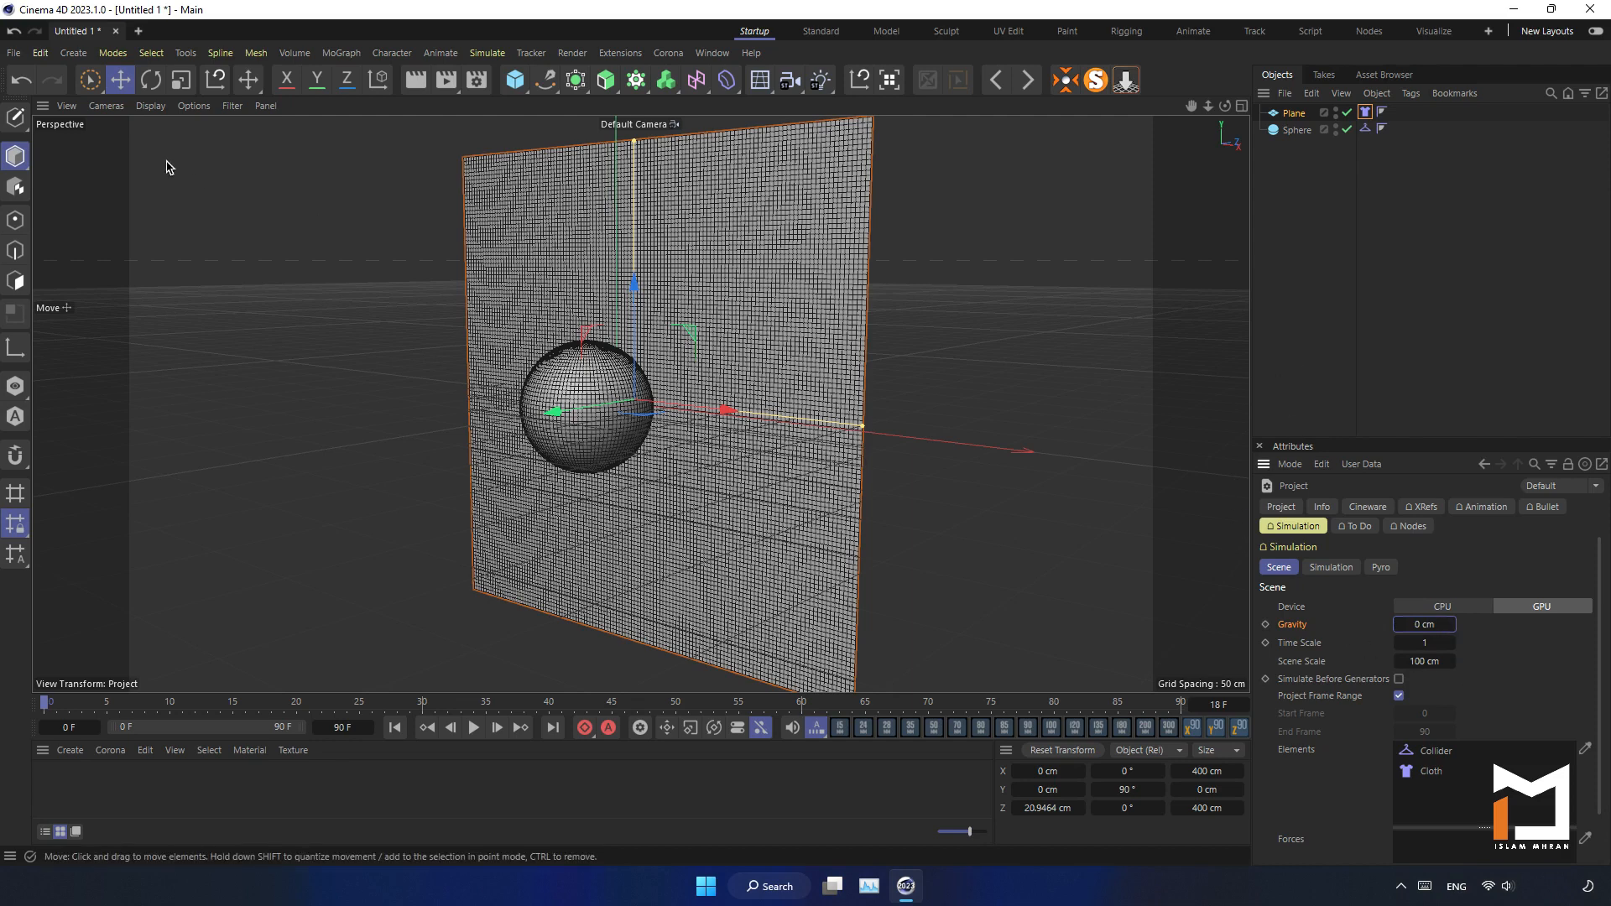
Step: Play the simulation with gravity disabled to check the plane, and return to frame 0
left_click(474, 730)
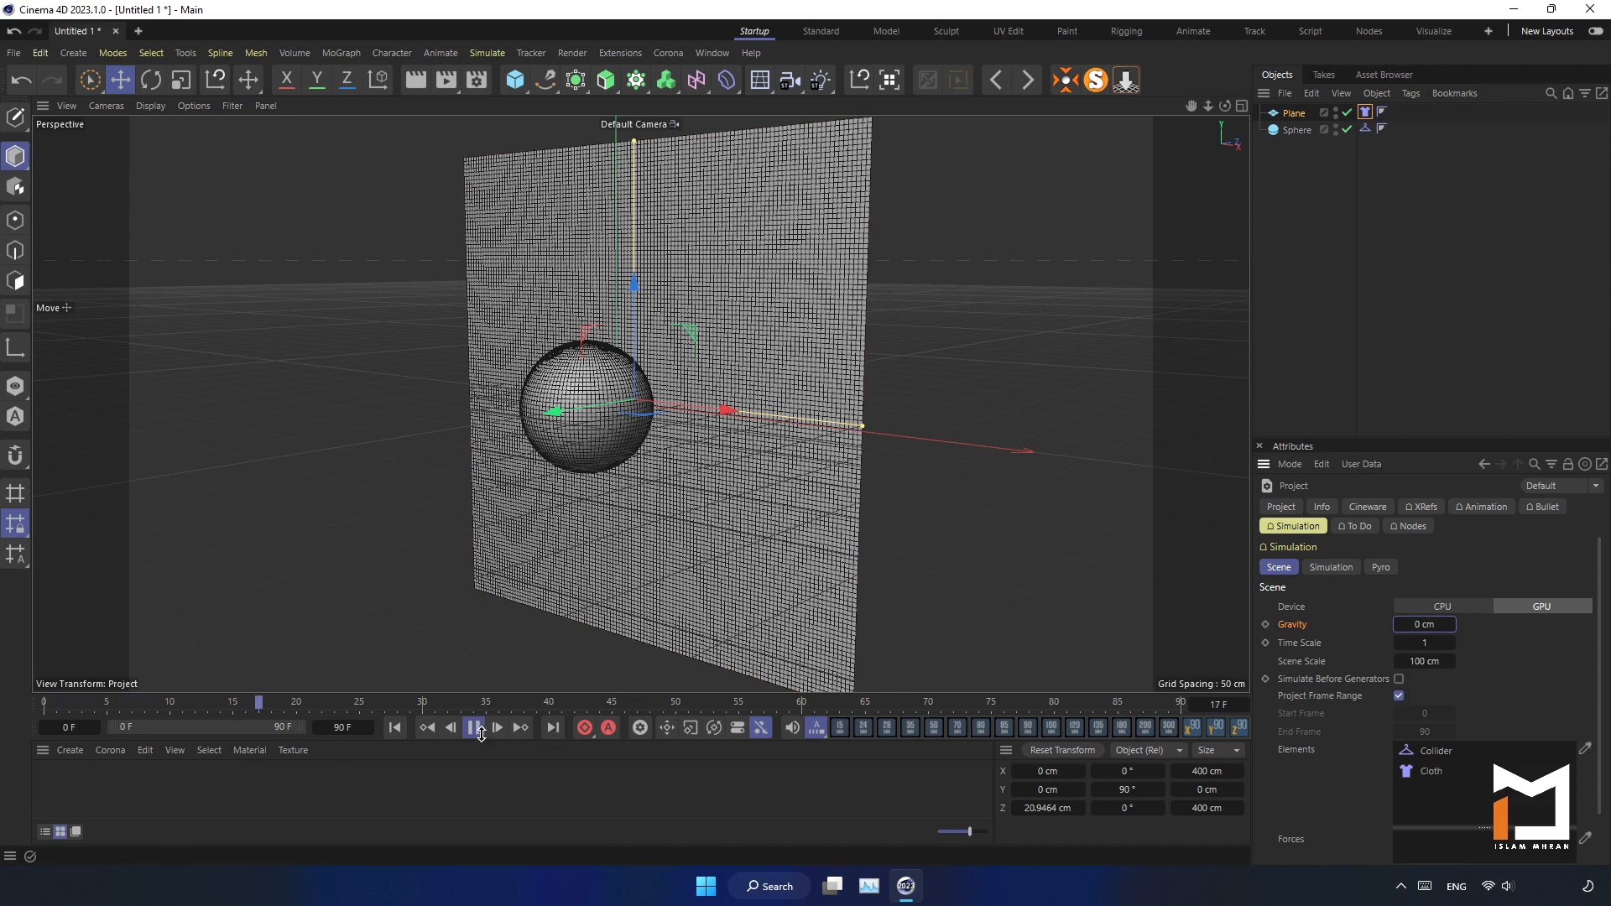
left_click(475, 729)
left_click(394, 728)
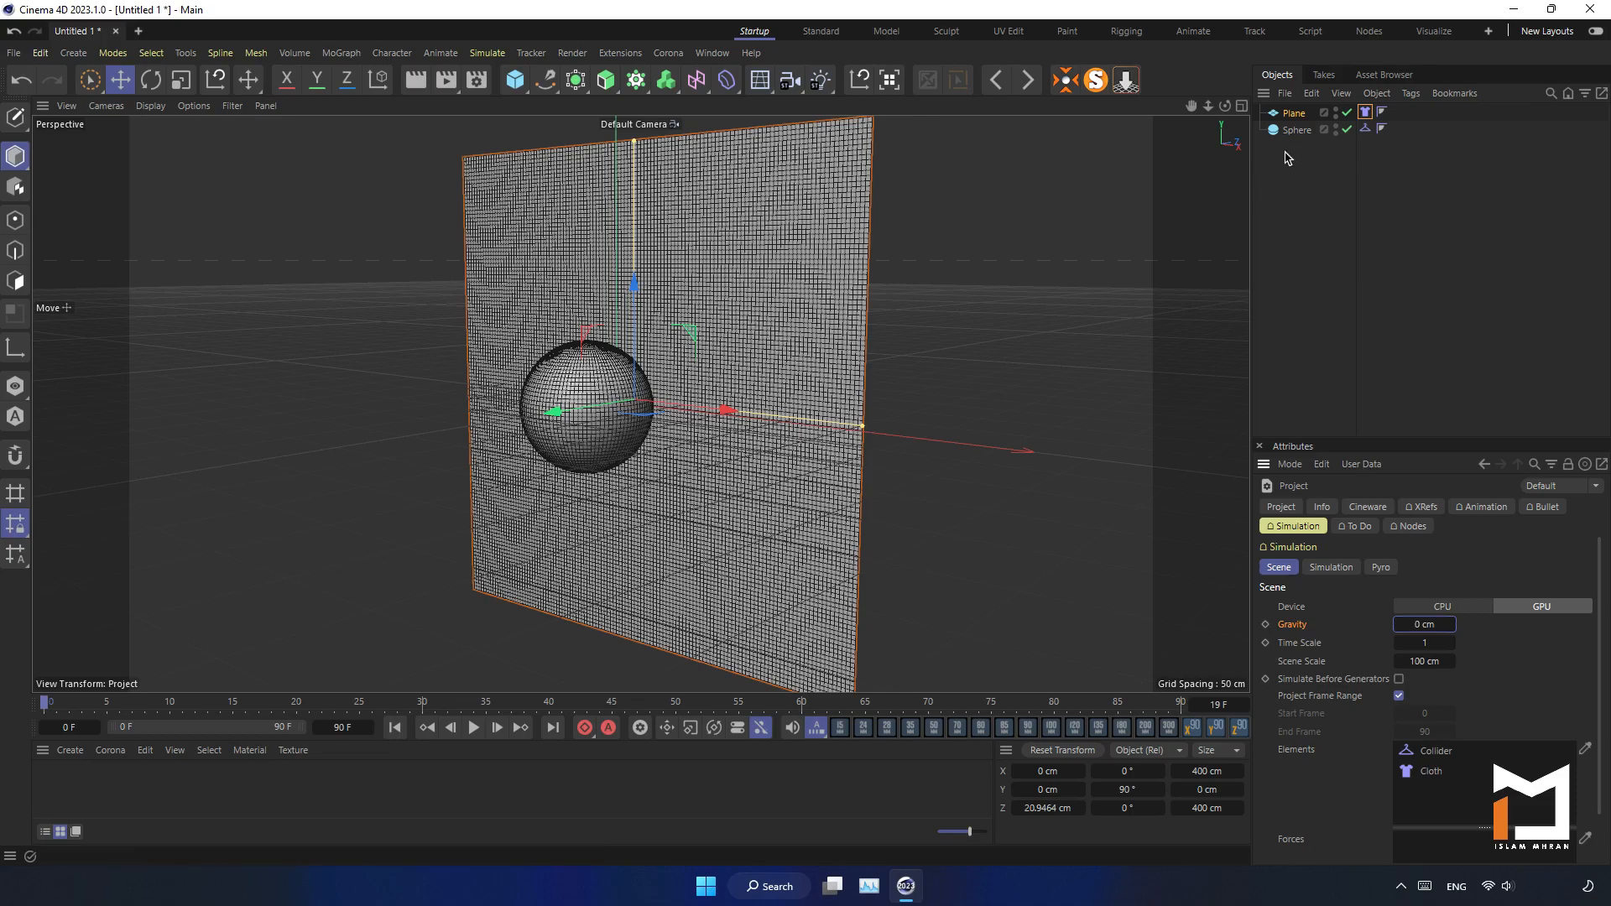
Step: Animate the sphere through the plane by keyframing its position at frame 0 and at frame 90 with Z about 112 cm
left_click_drag(1226, 105, 641, 403)
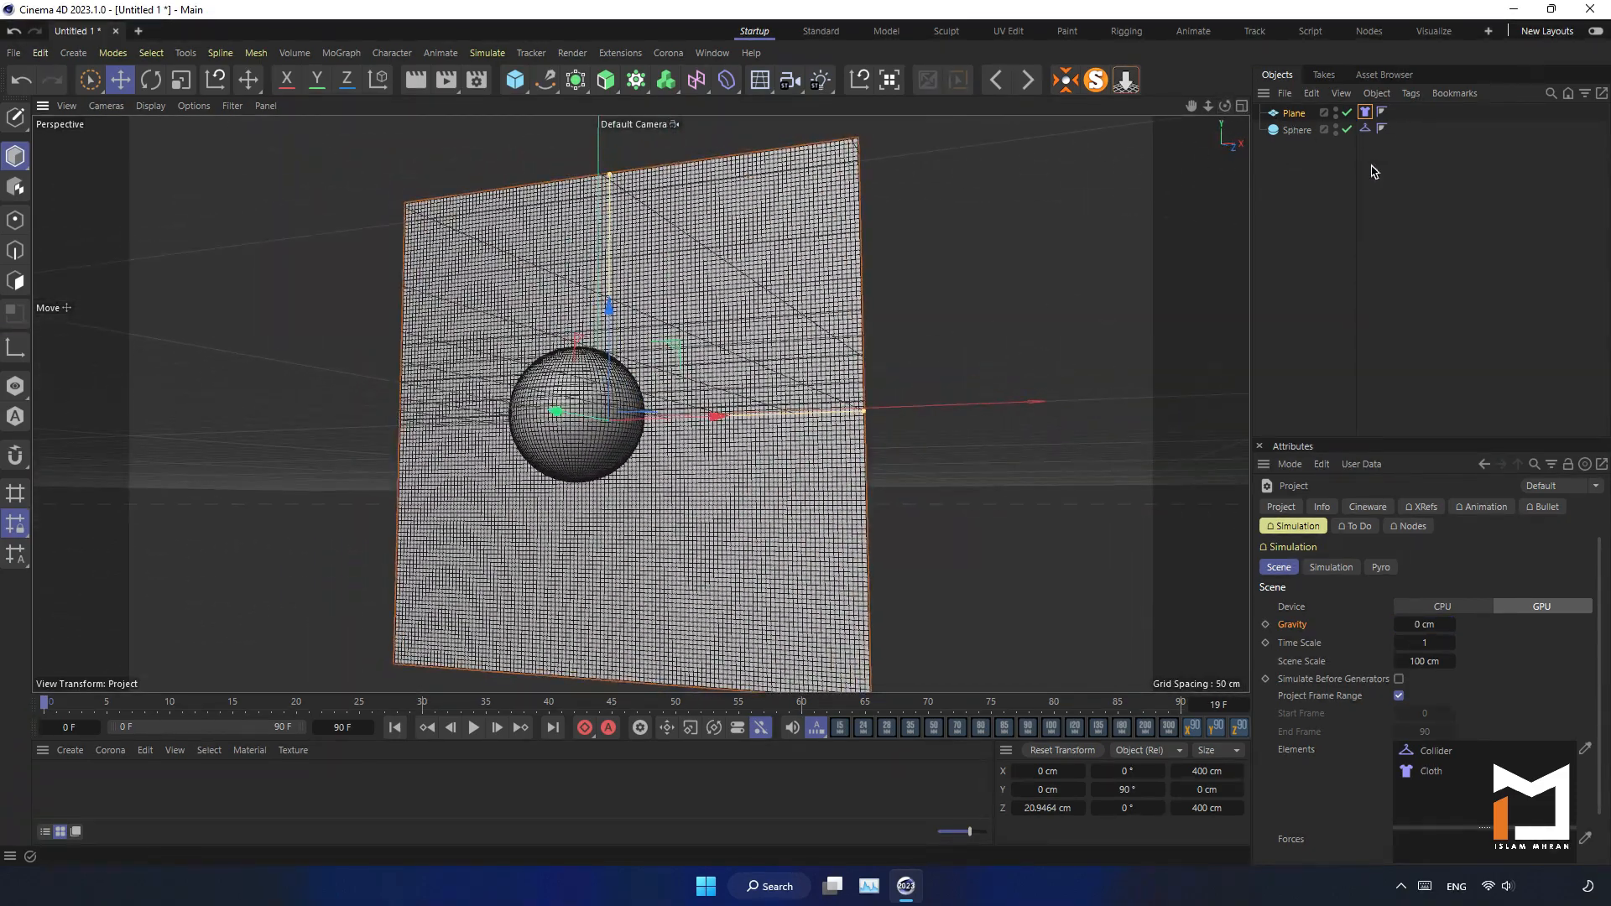
left_click(1314, 189)
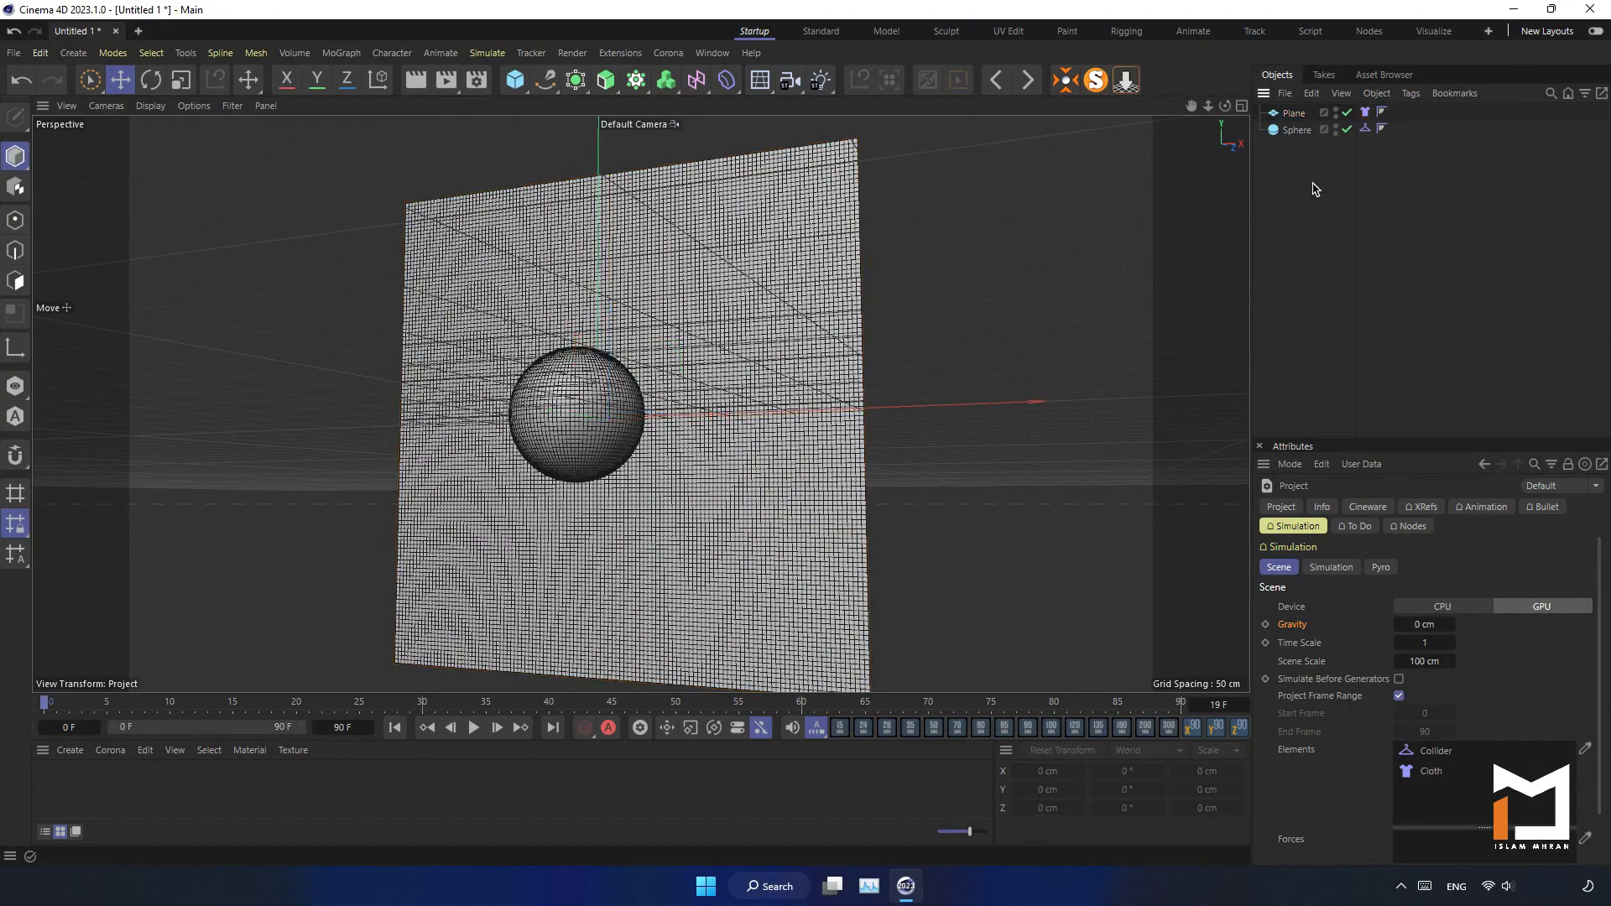
left_click(646, 411)
left_click_drag(646, 408, 654, 400, "alt")
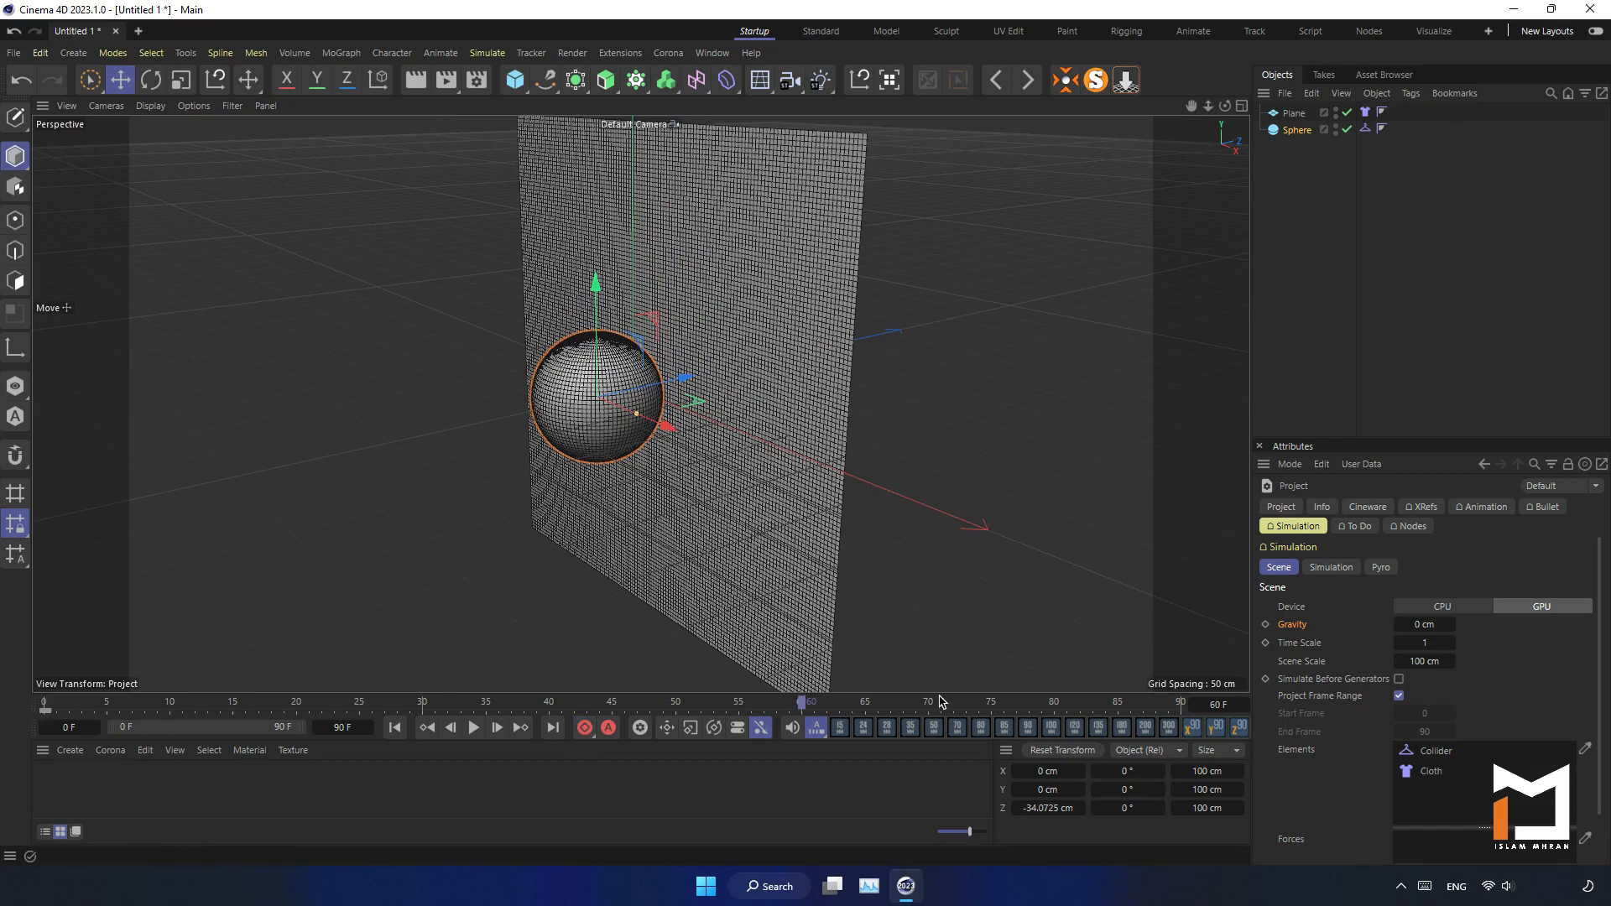
left_click_drag(942, 702, 1189, 701)
left_click_drag(684, 378, 828, 370)
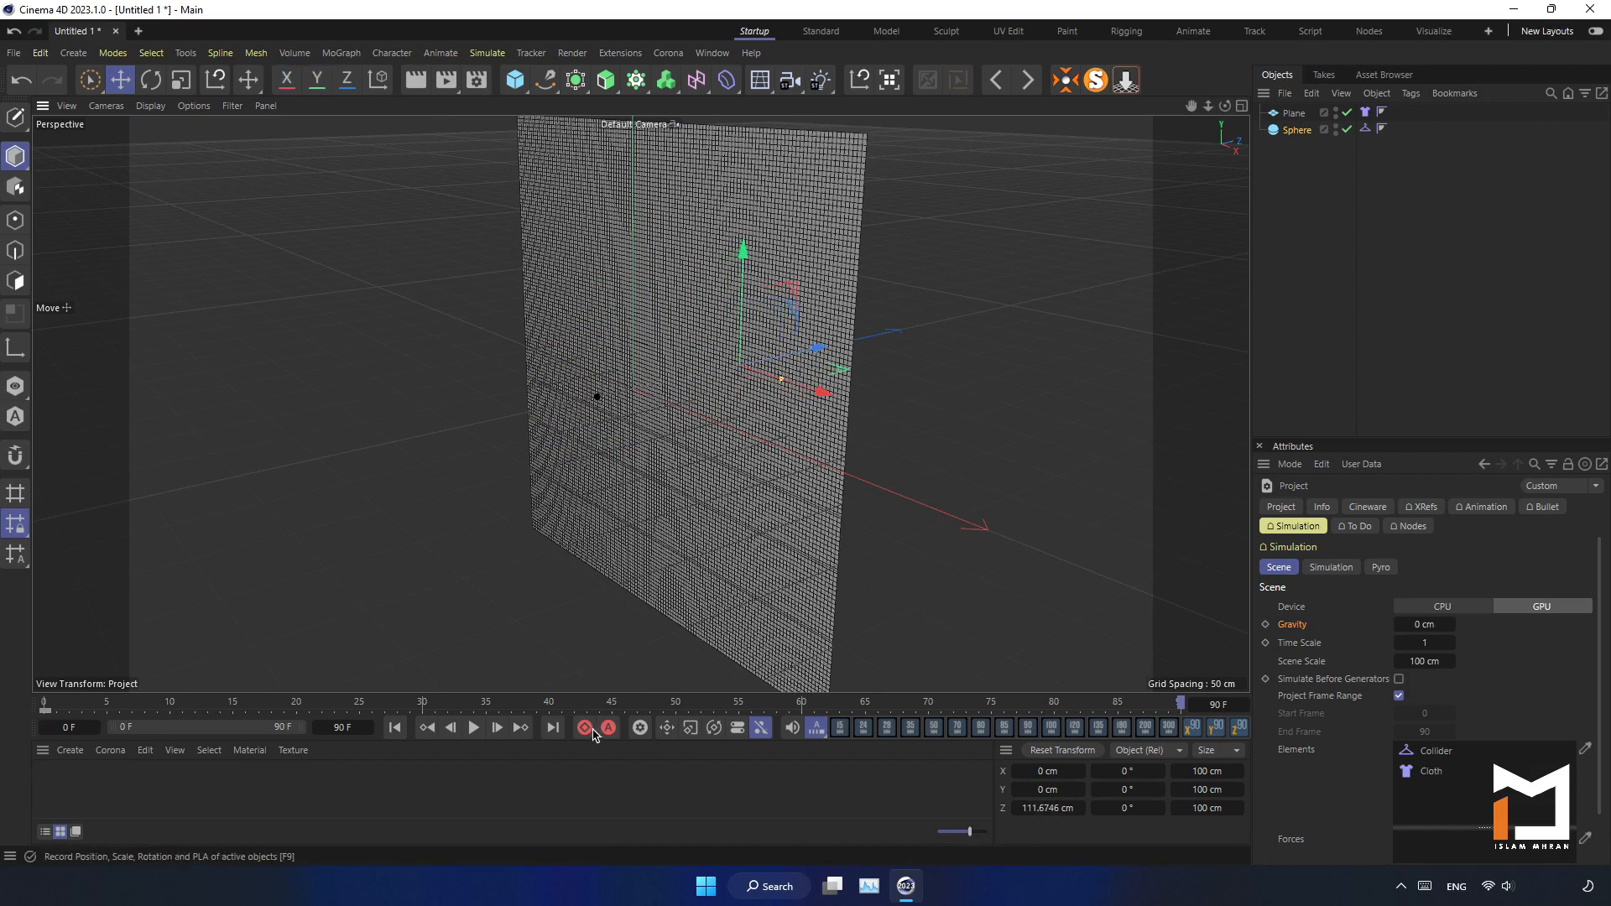
left_click(395, 727)
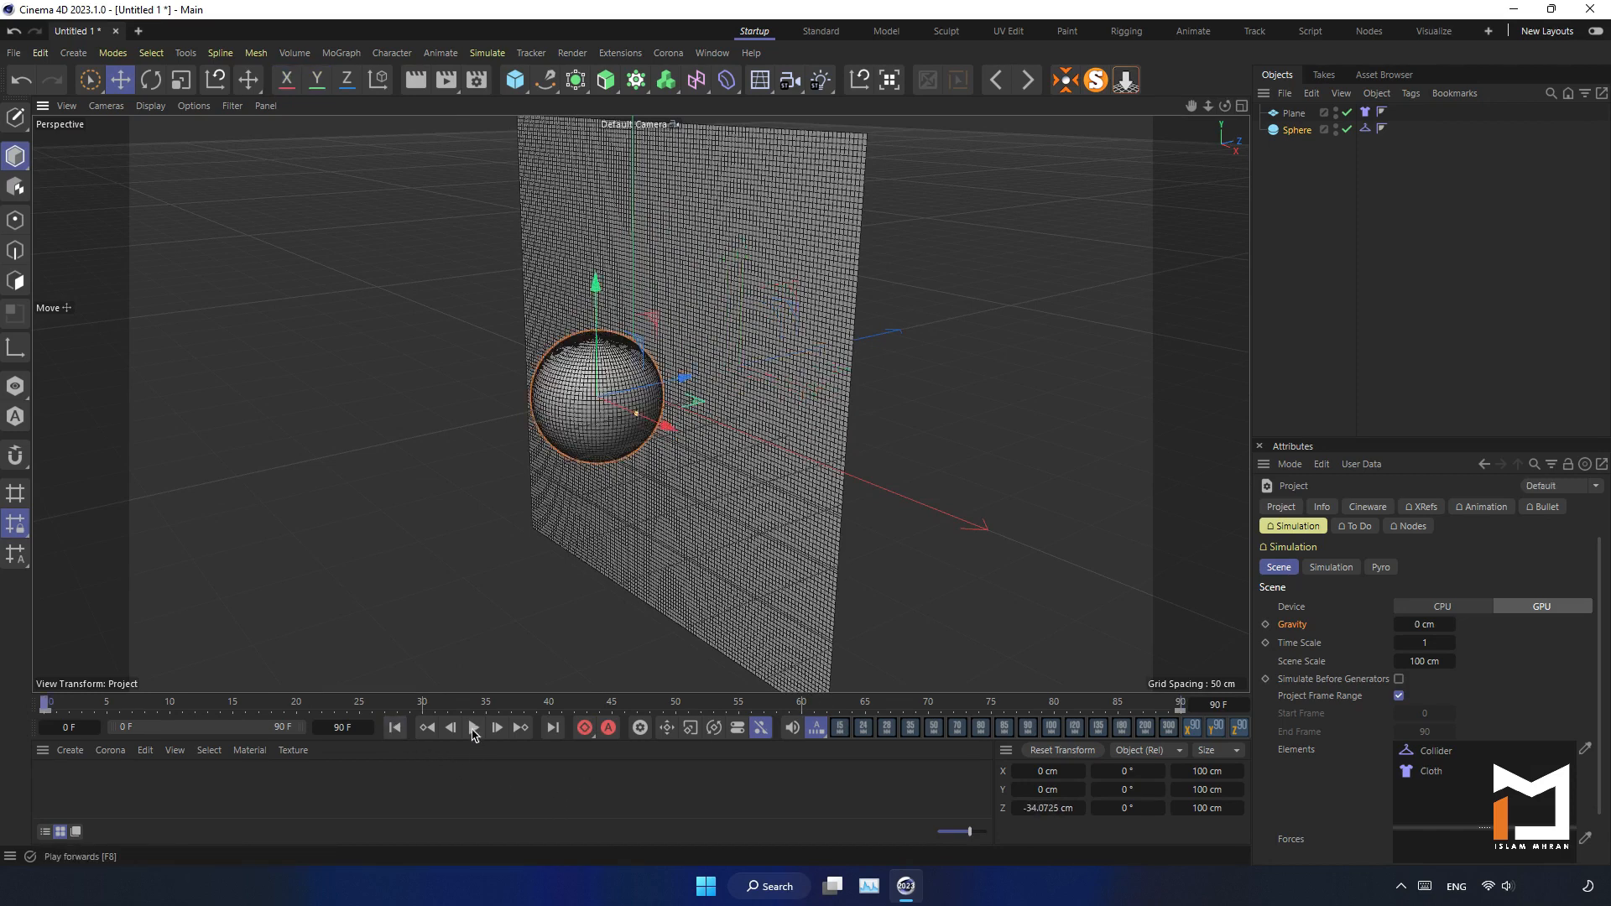
Step: Play the cloth simulation to frame 50 and inspect the folds around the sphere up close
left_click(476, 727)
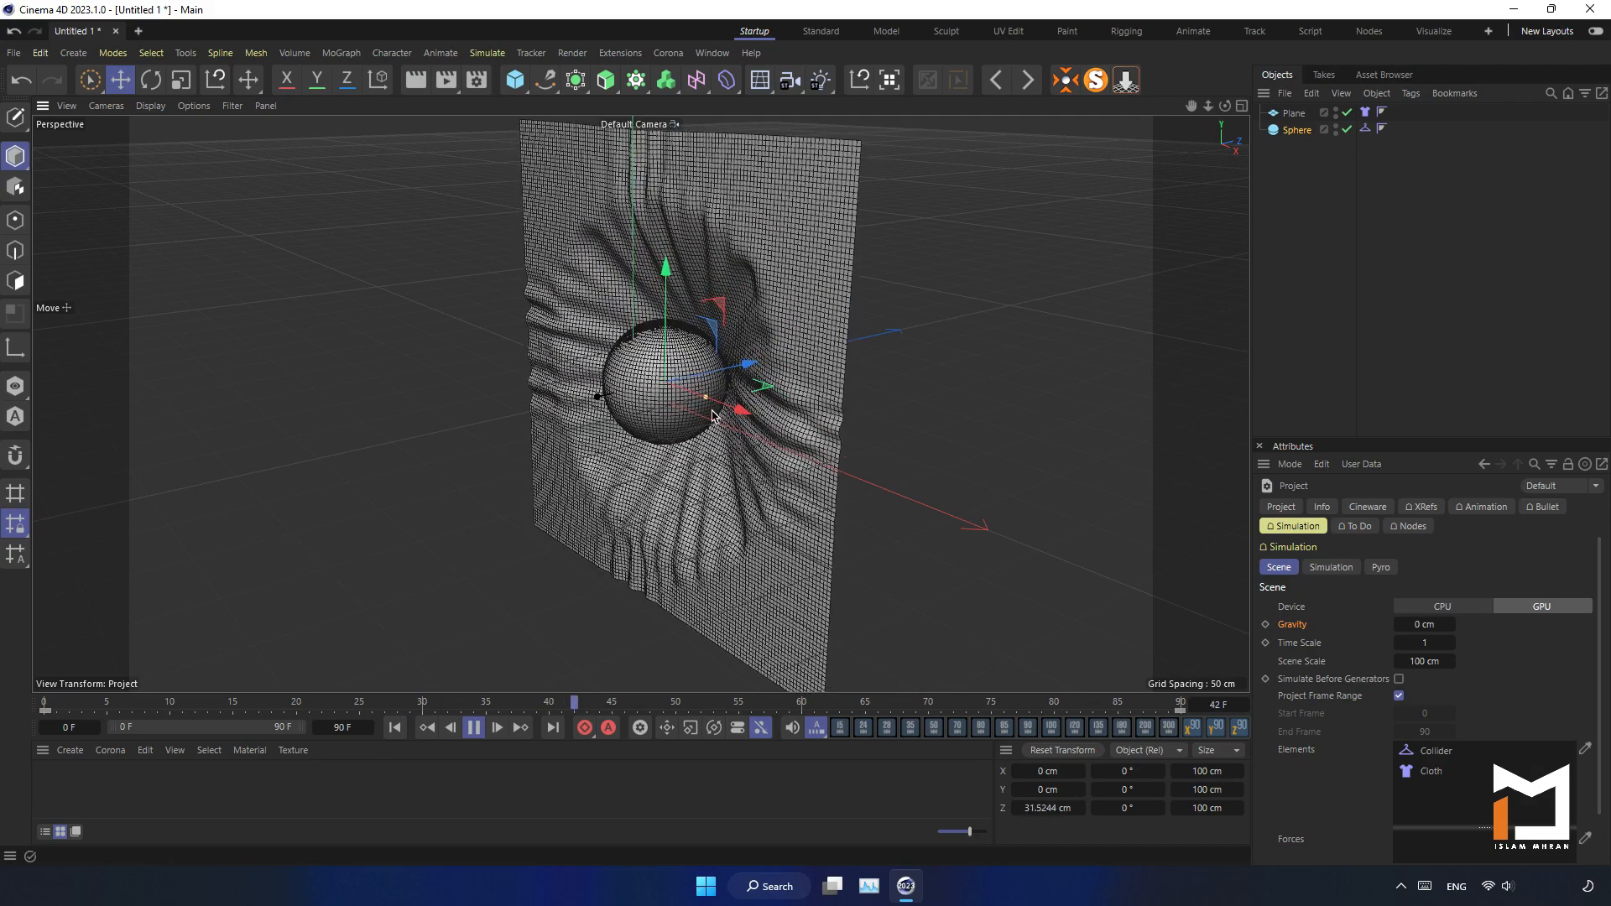
left_click(474, 726)
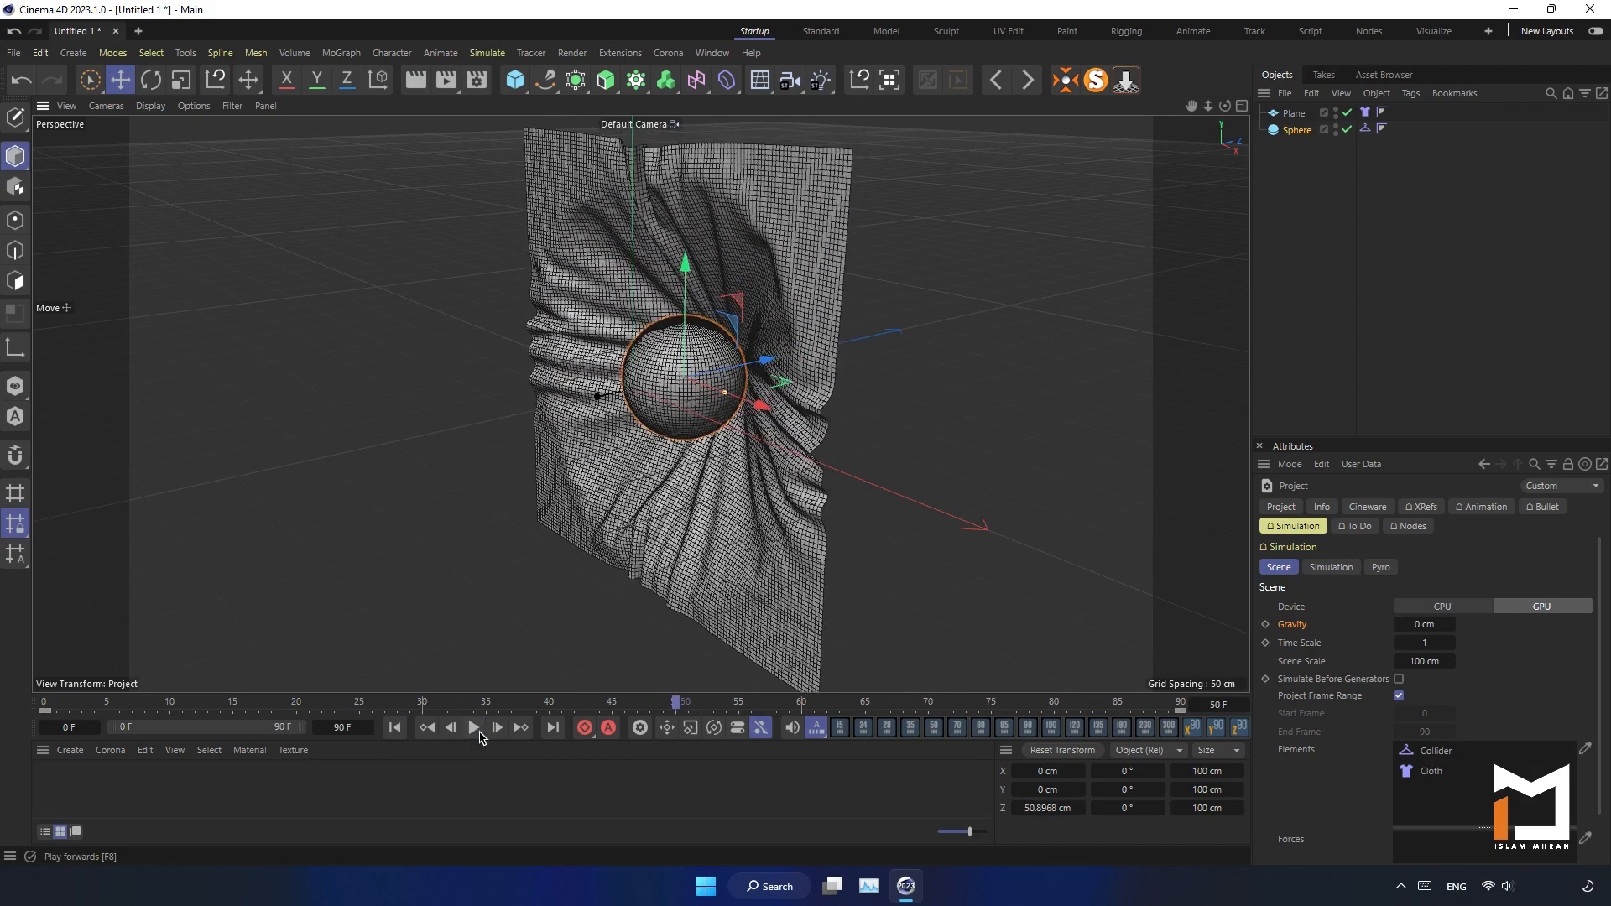
left_click(1218, 126)
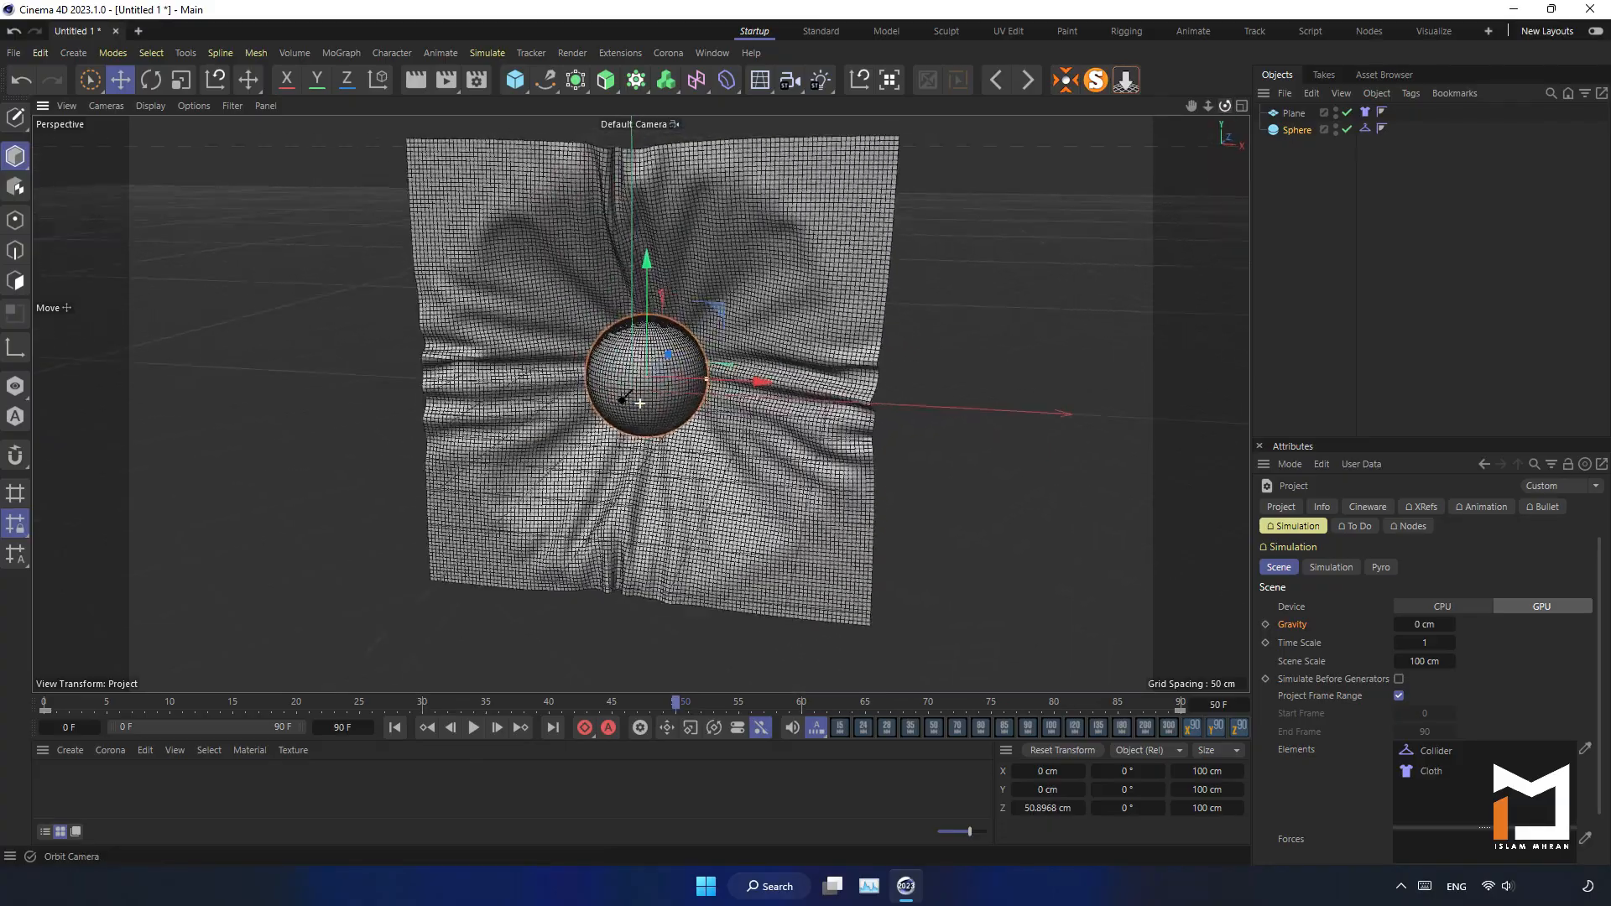
scroll(683, 373, "up", 10)
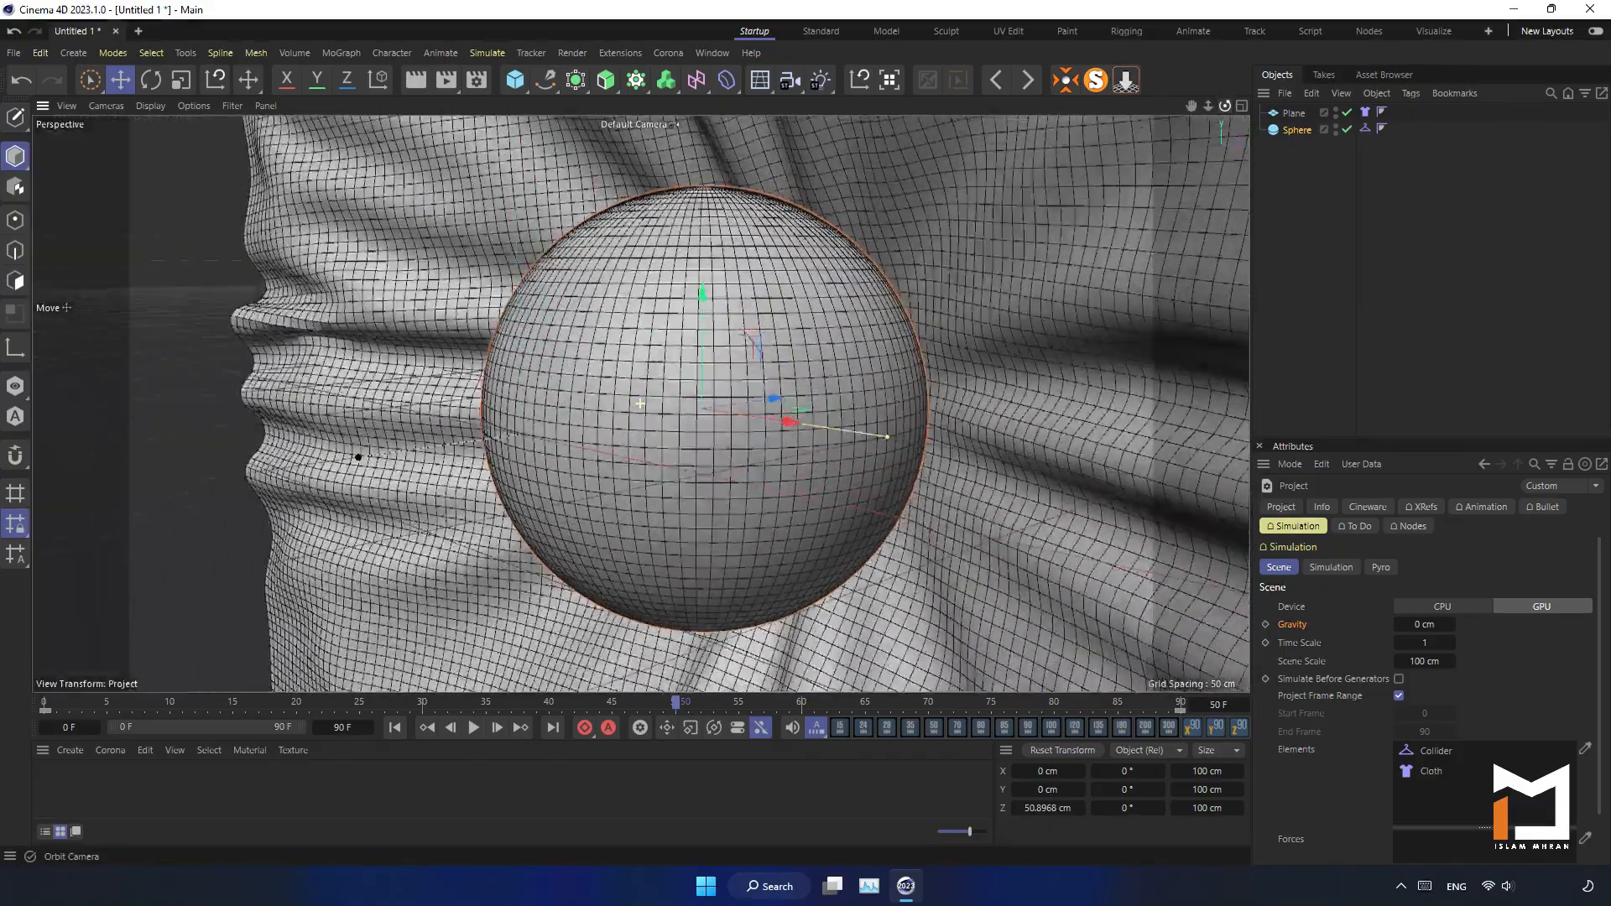
left_click(1224, 111)
left_click_drag(1192, 105, 1039, 60)
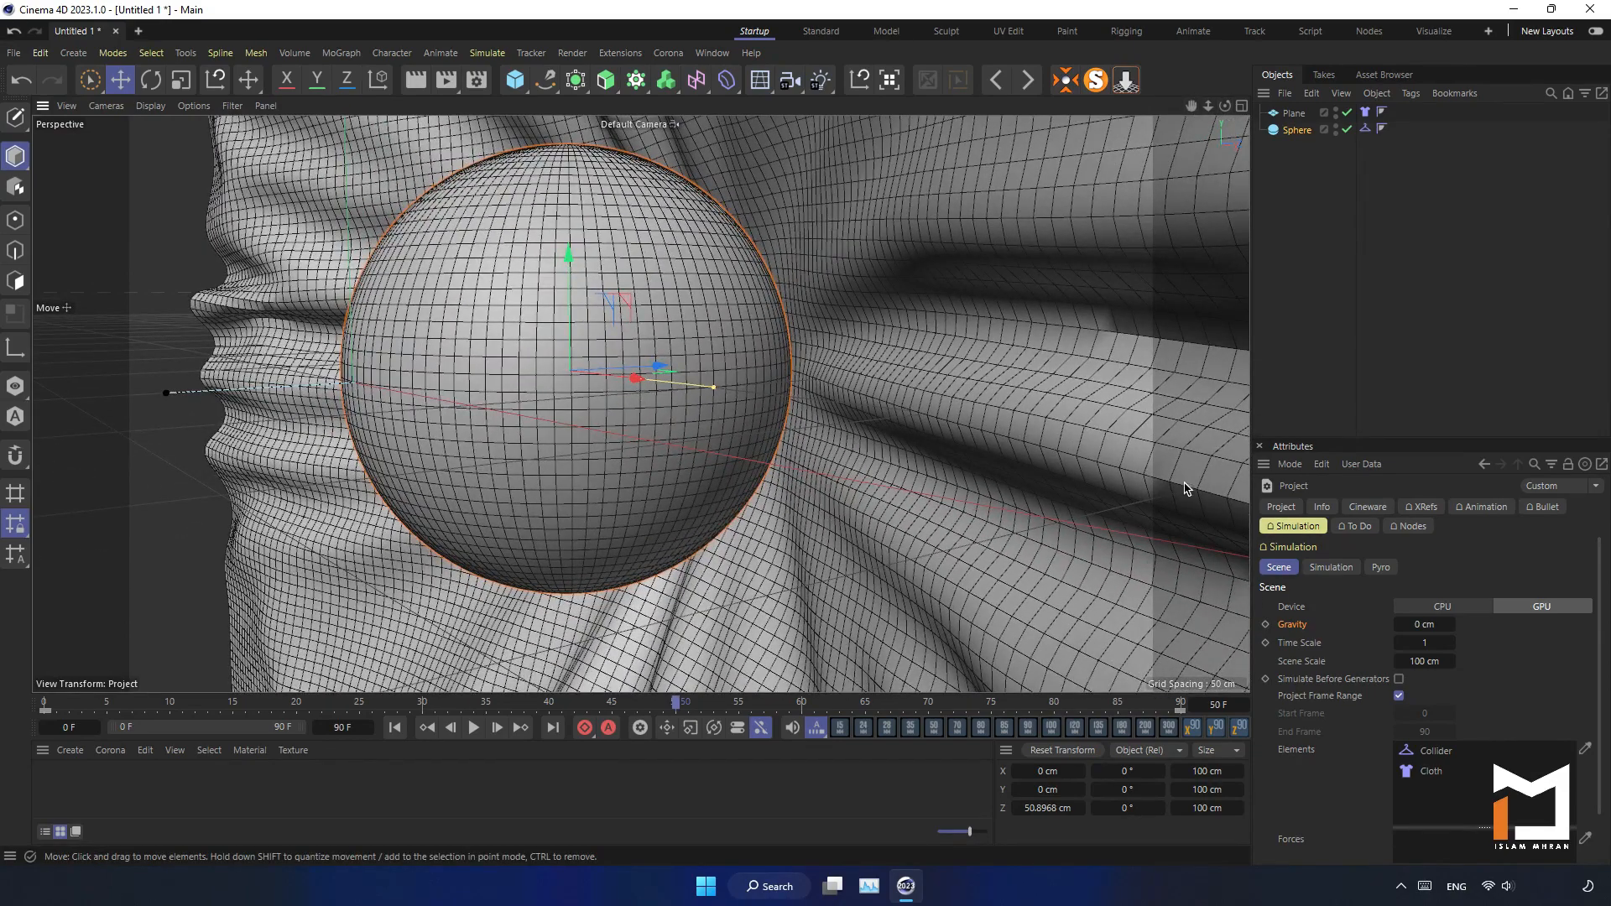
Step: Set the Phong Angle of the plane's Phong tag to 180°
left_click(1301, 114)
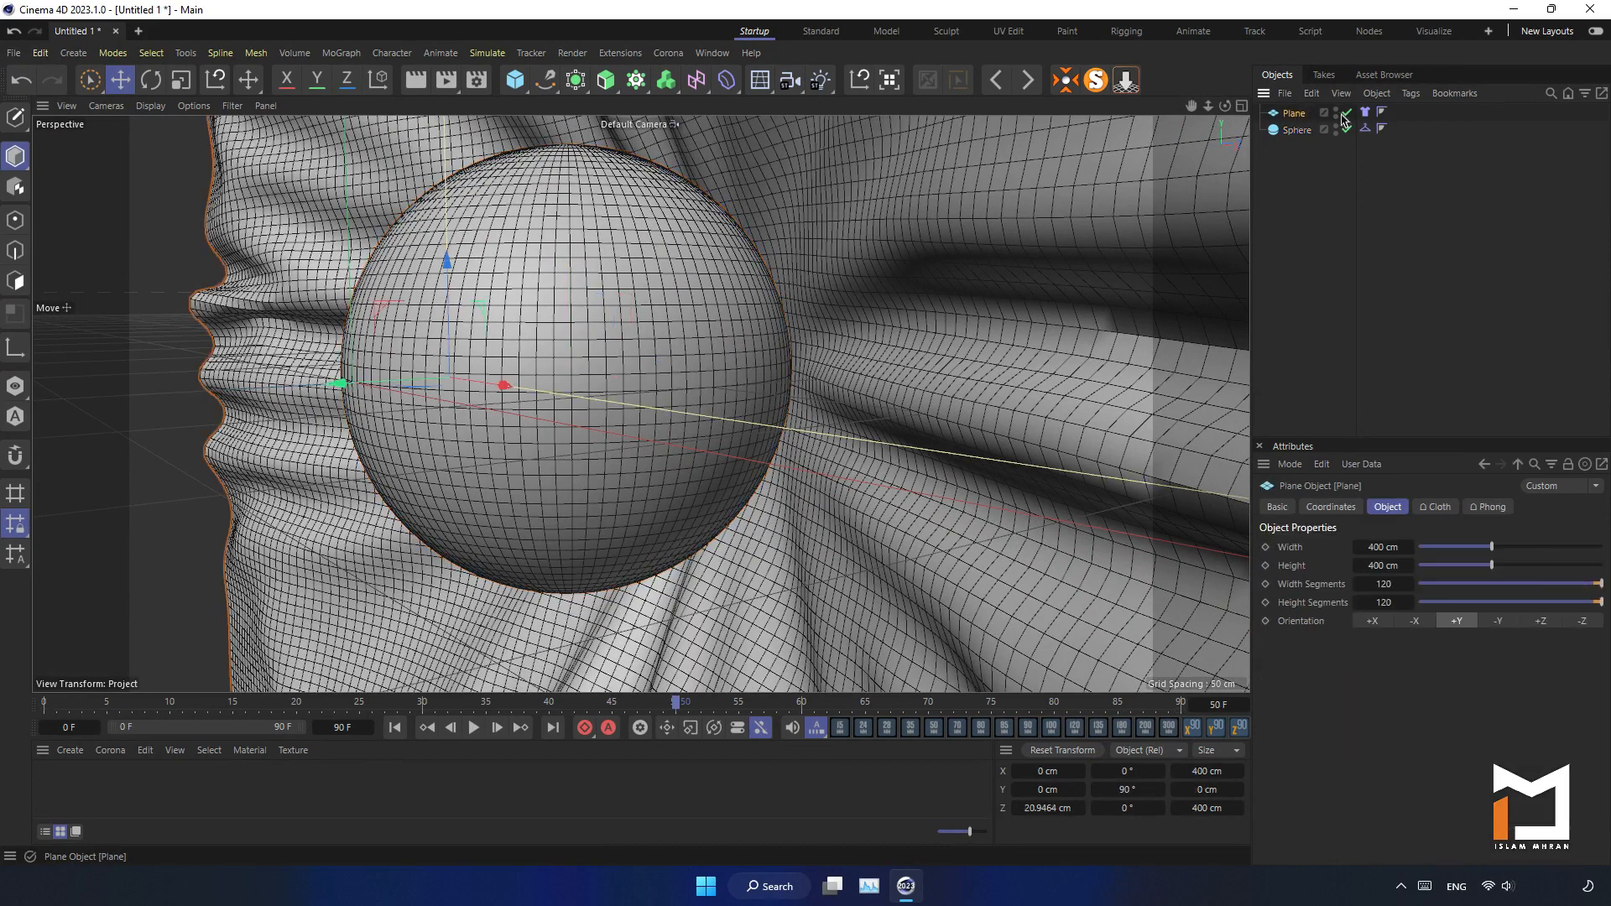
left_click(1365, 112)
left_click(1382, 113)
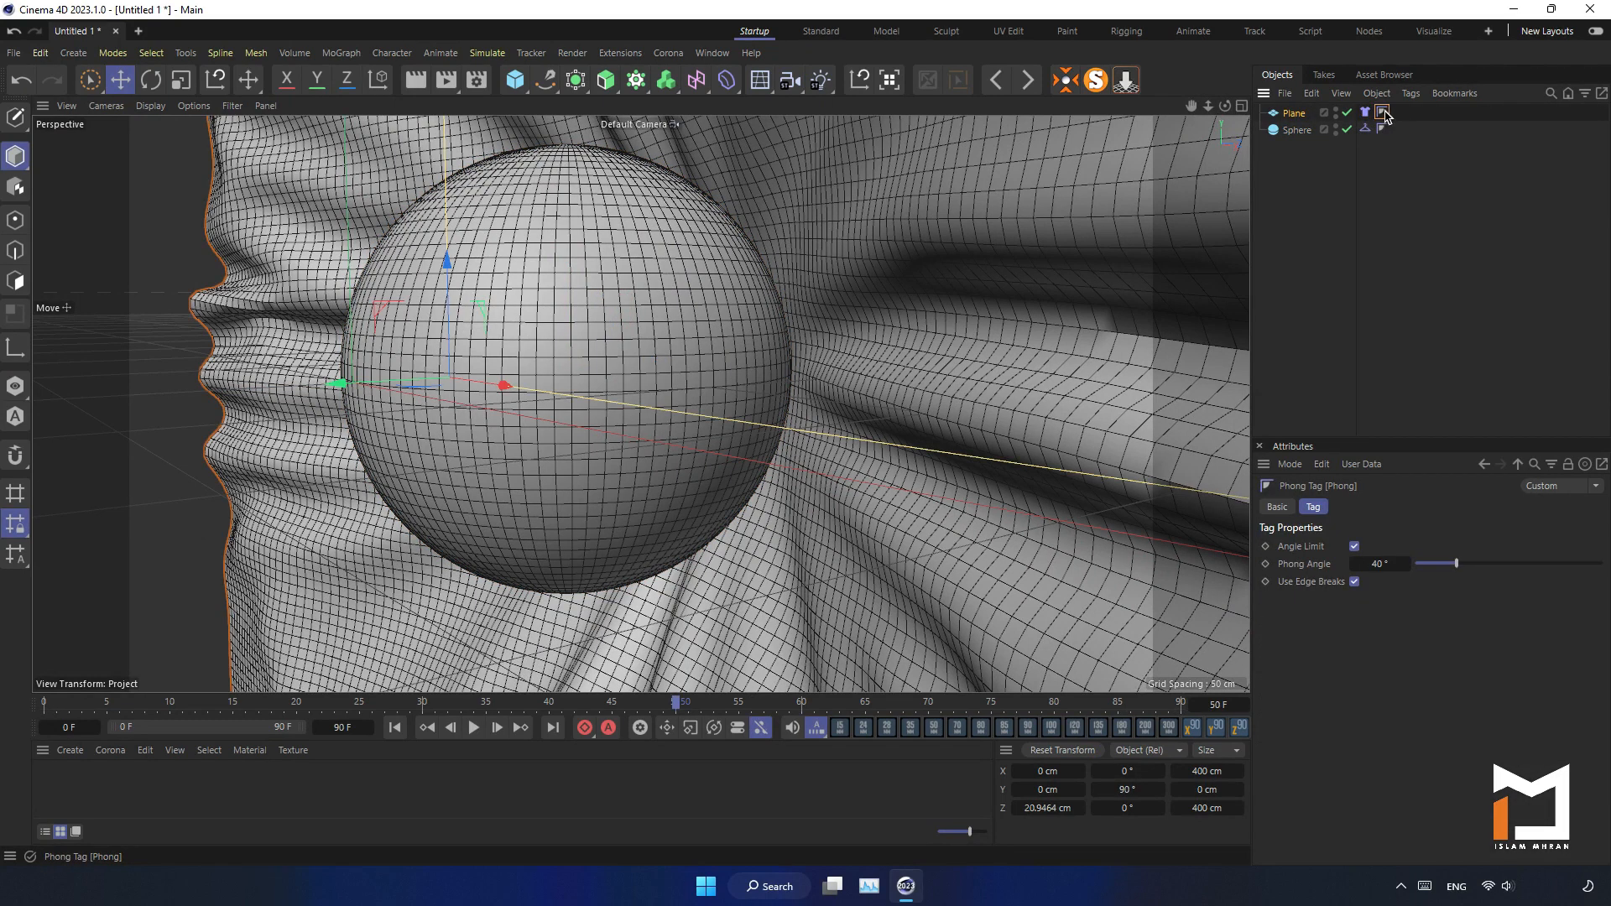
mouse_move(1457, 563)
left_mouse_down()
mouse_move(1601, 563)
mouse_move(1417, 585)
mouse_move(1486, 565)
mouse_move(1608, 585)
left_mouse_up()
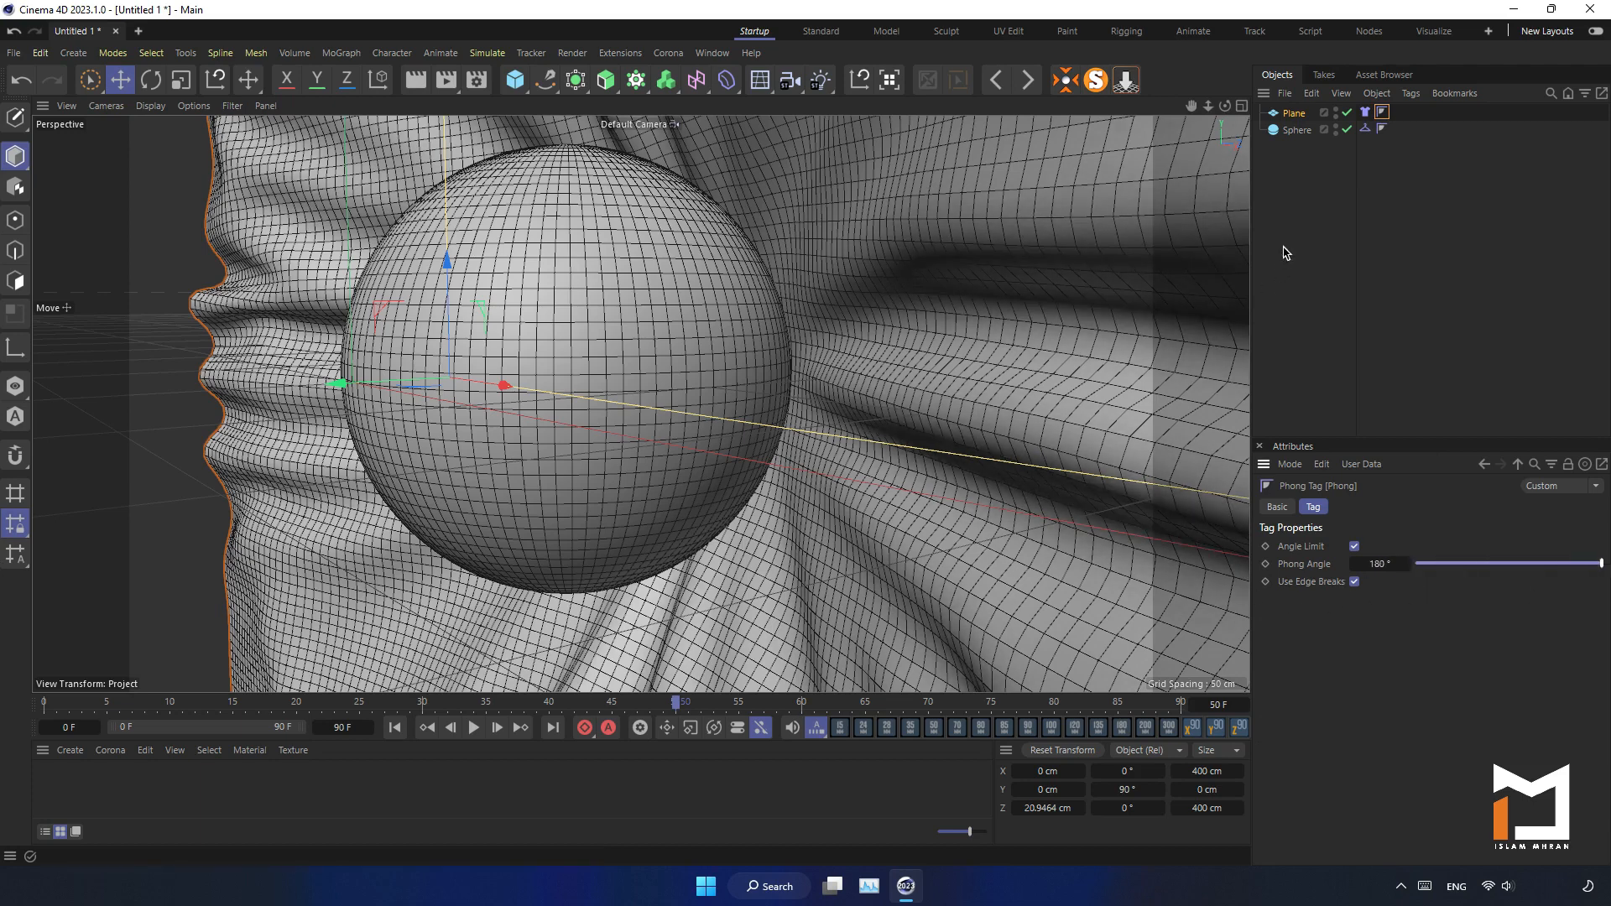
left_click(1298, 205)
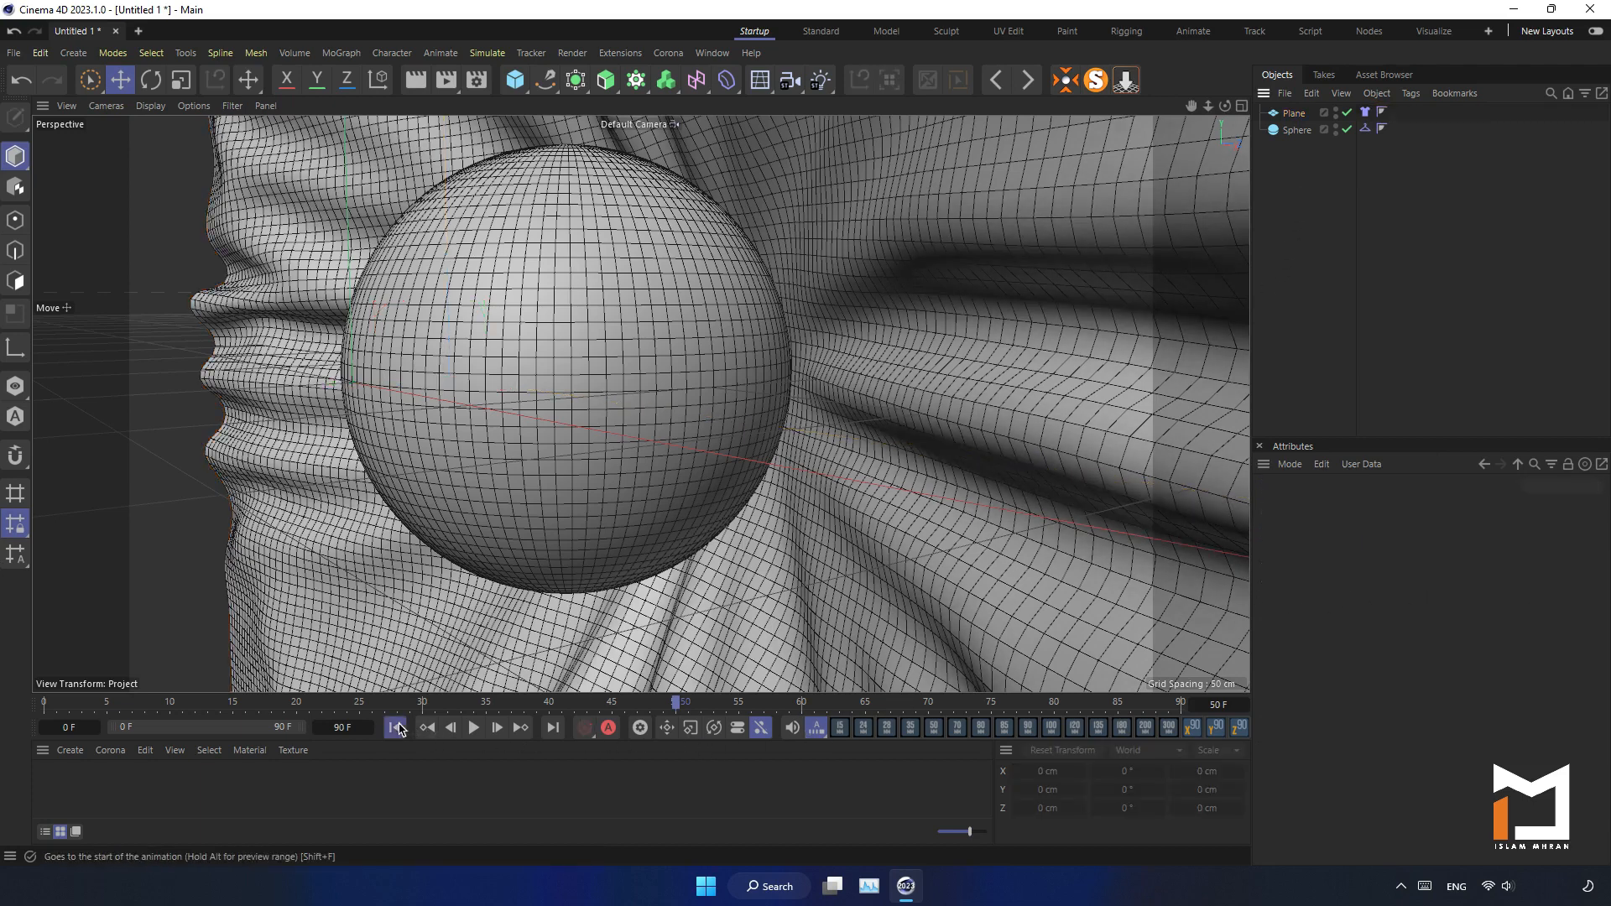
Step: Replay the simulation from the first frame to check the smoothed cloth, and return to frame 0
left_click(396, 729)
scroll(491, 574, "down", 8)
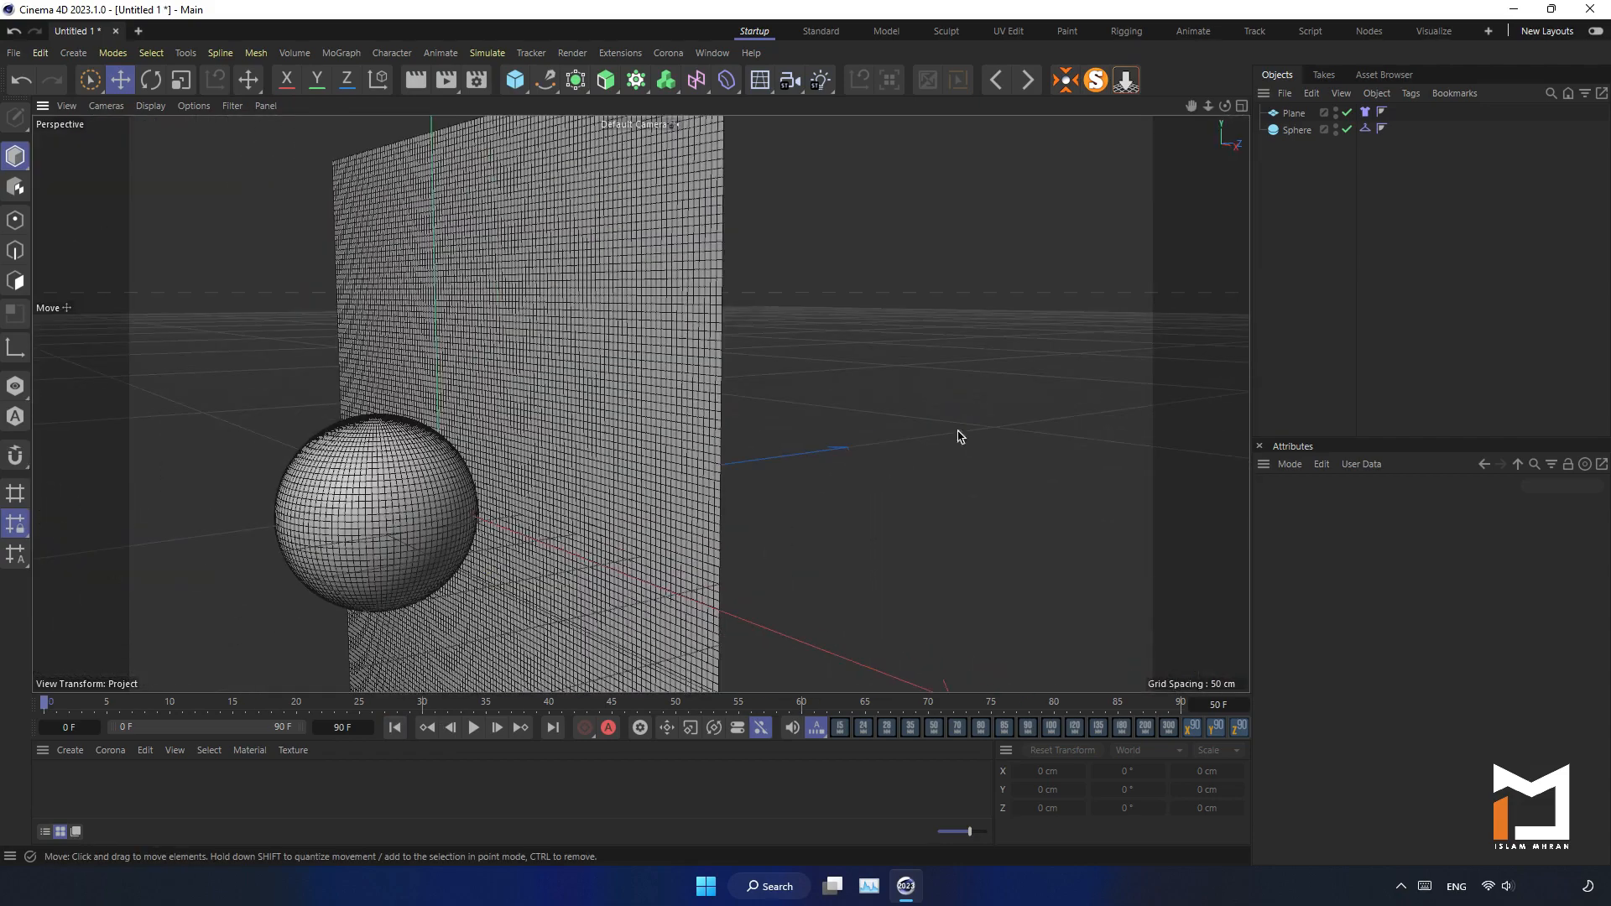
left_click_drag(1192, 106, 1372, 4)
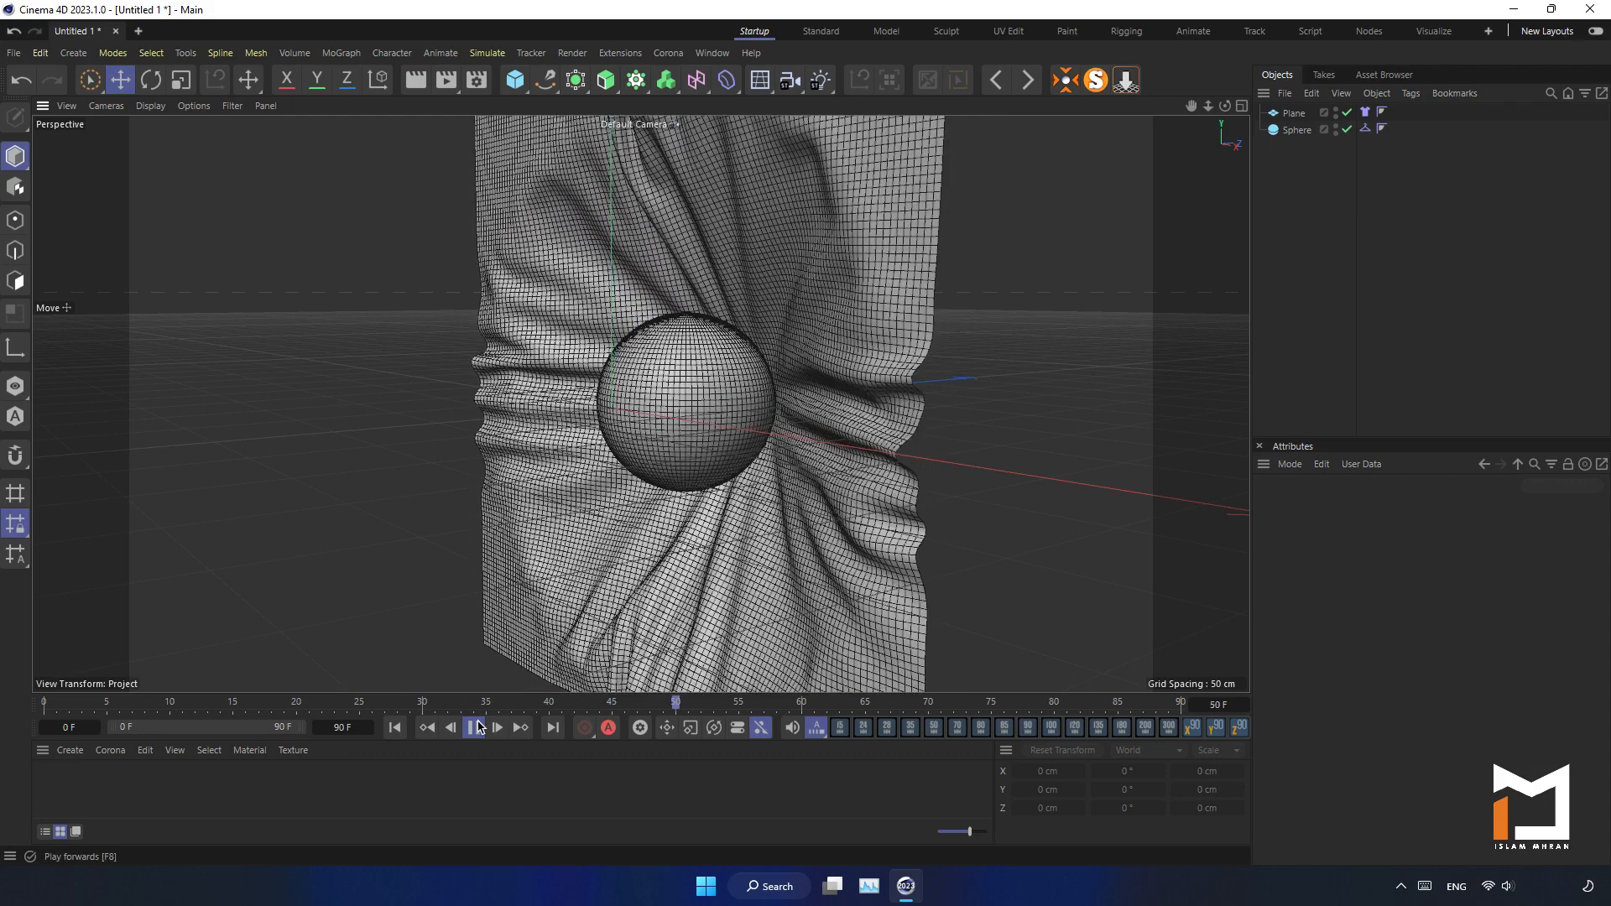
left_click(476, 727)
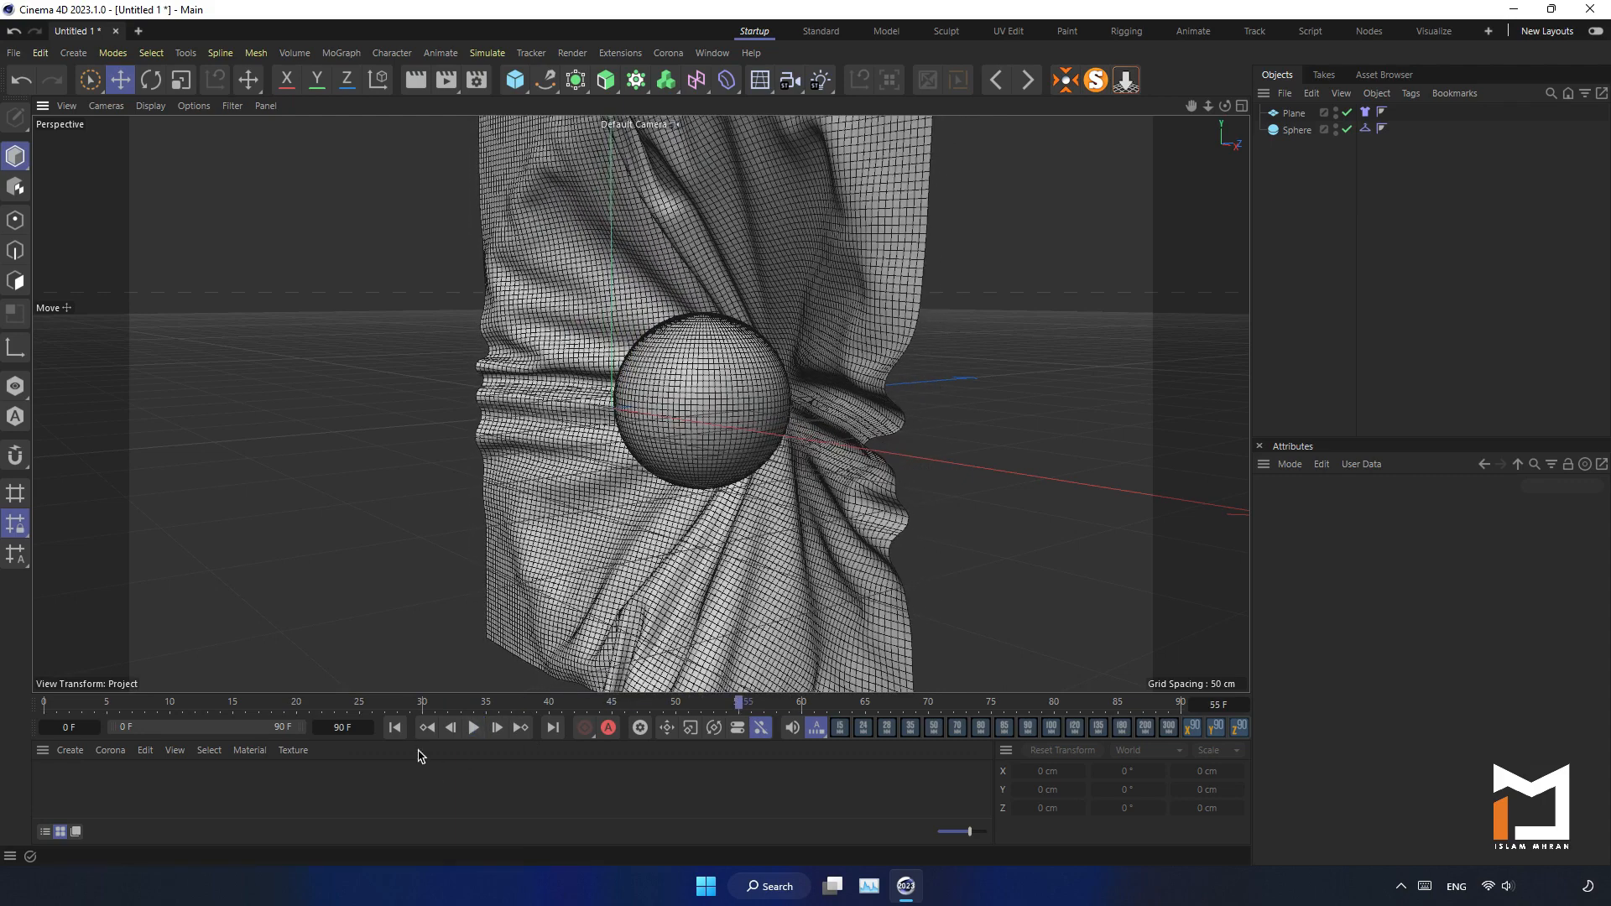
left_click(396, 729)
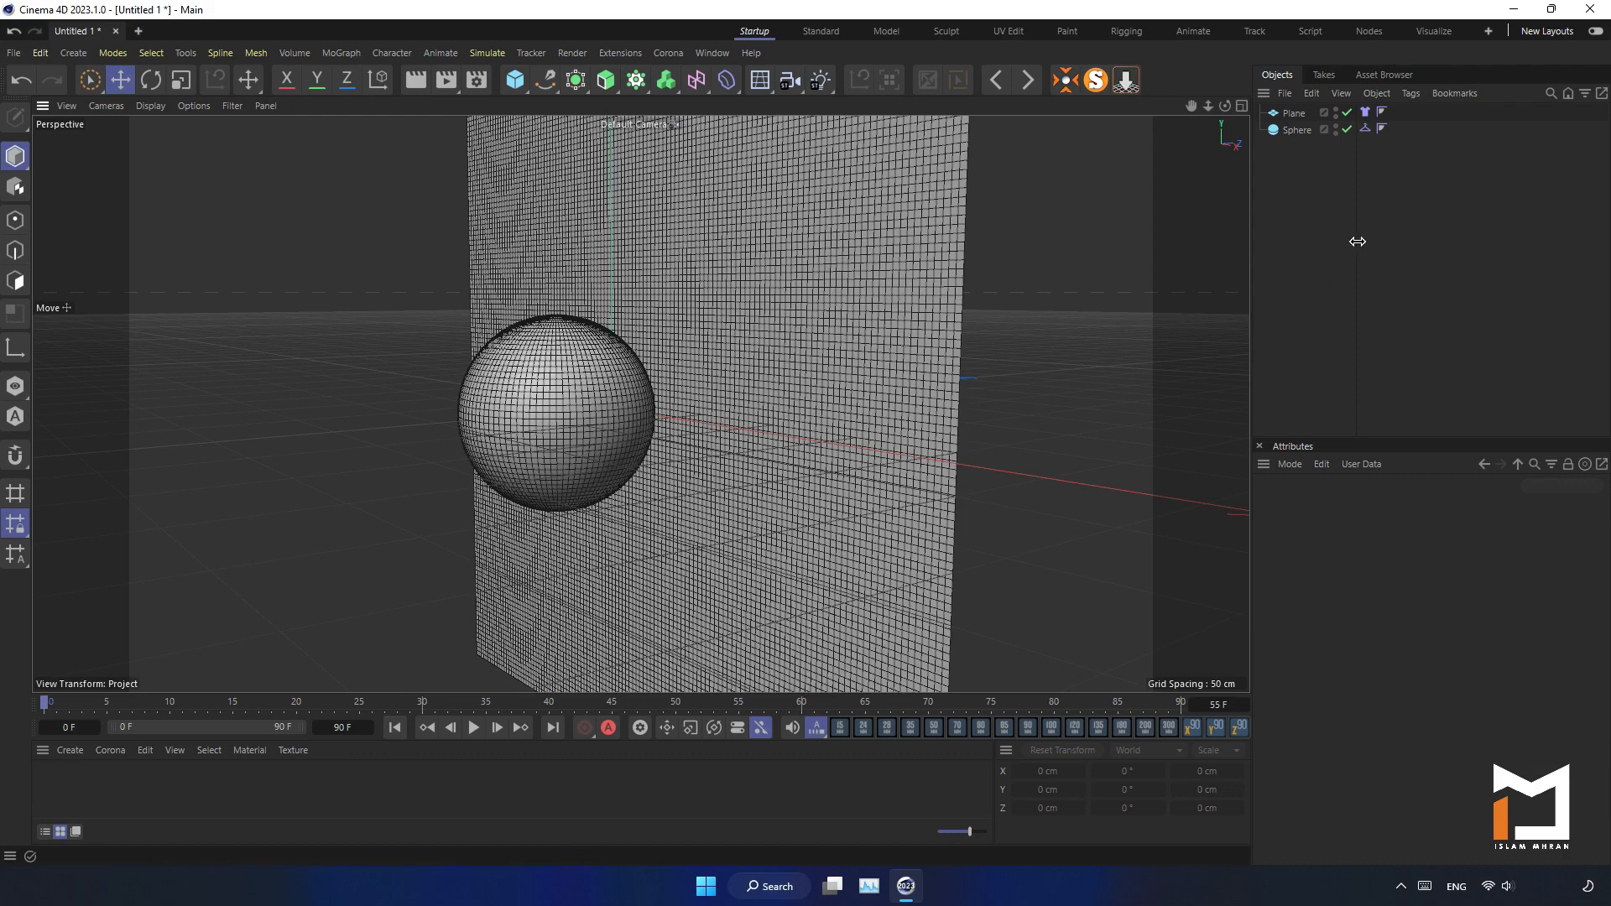
Step: Add an Attractor force with a strength of 5 and a speed limit of 200 cm
left_click_drag(1225, 107, 1259, 99)
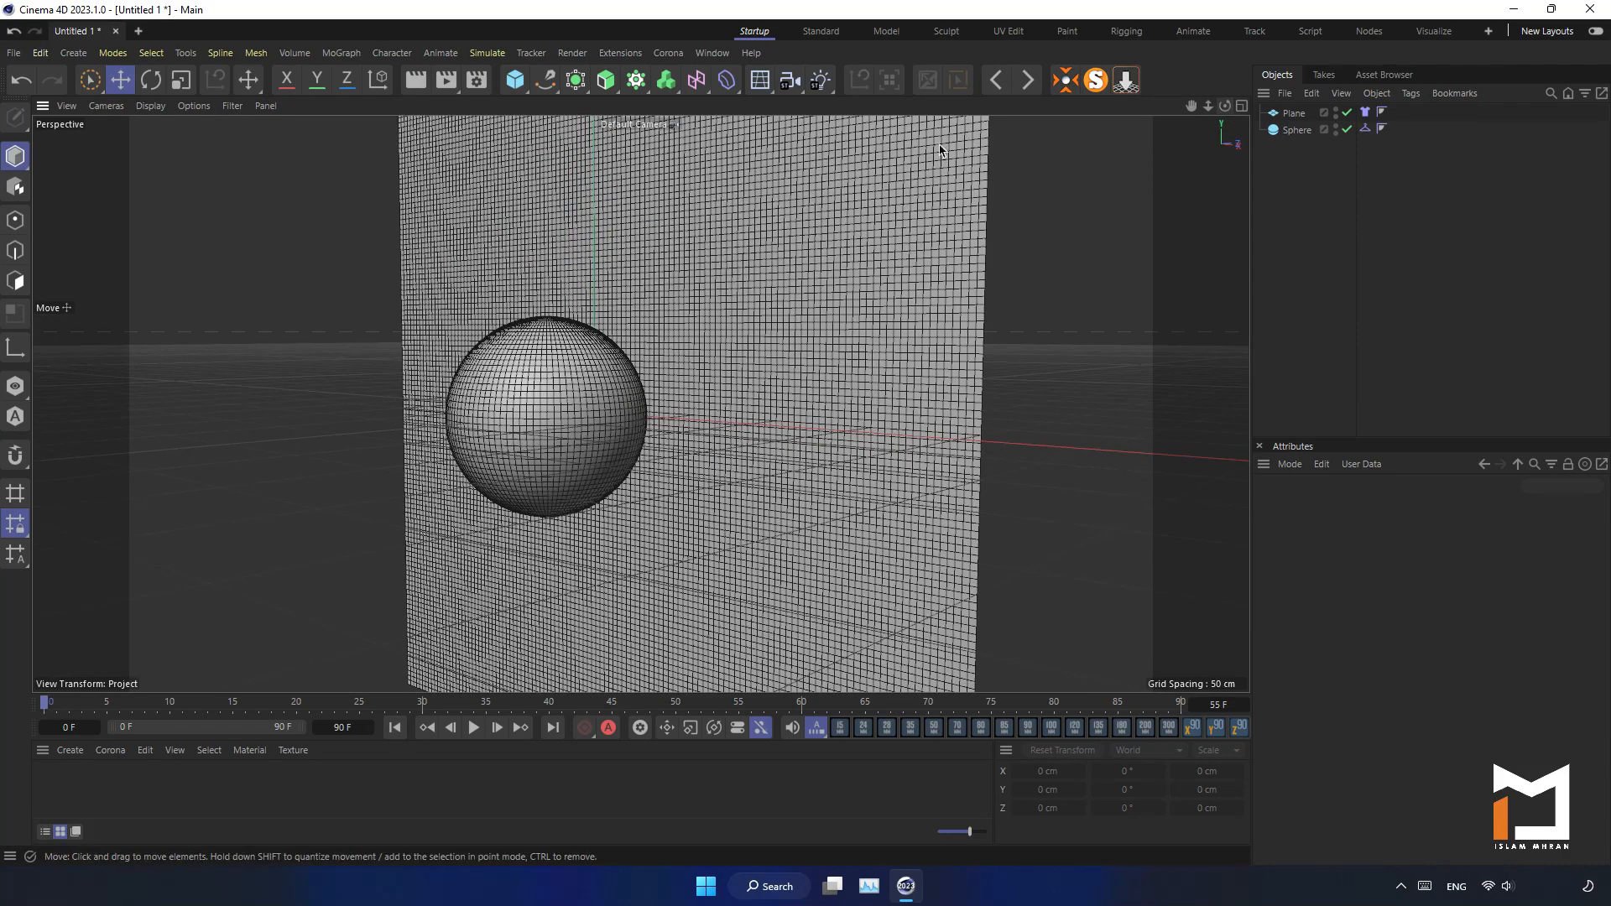
left_click(486, 52)
mouse_move(537, 85)
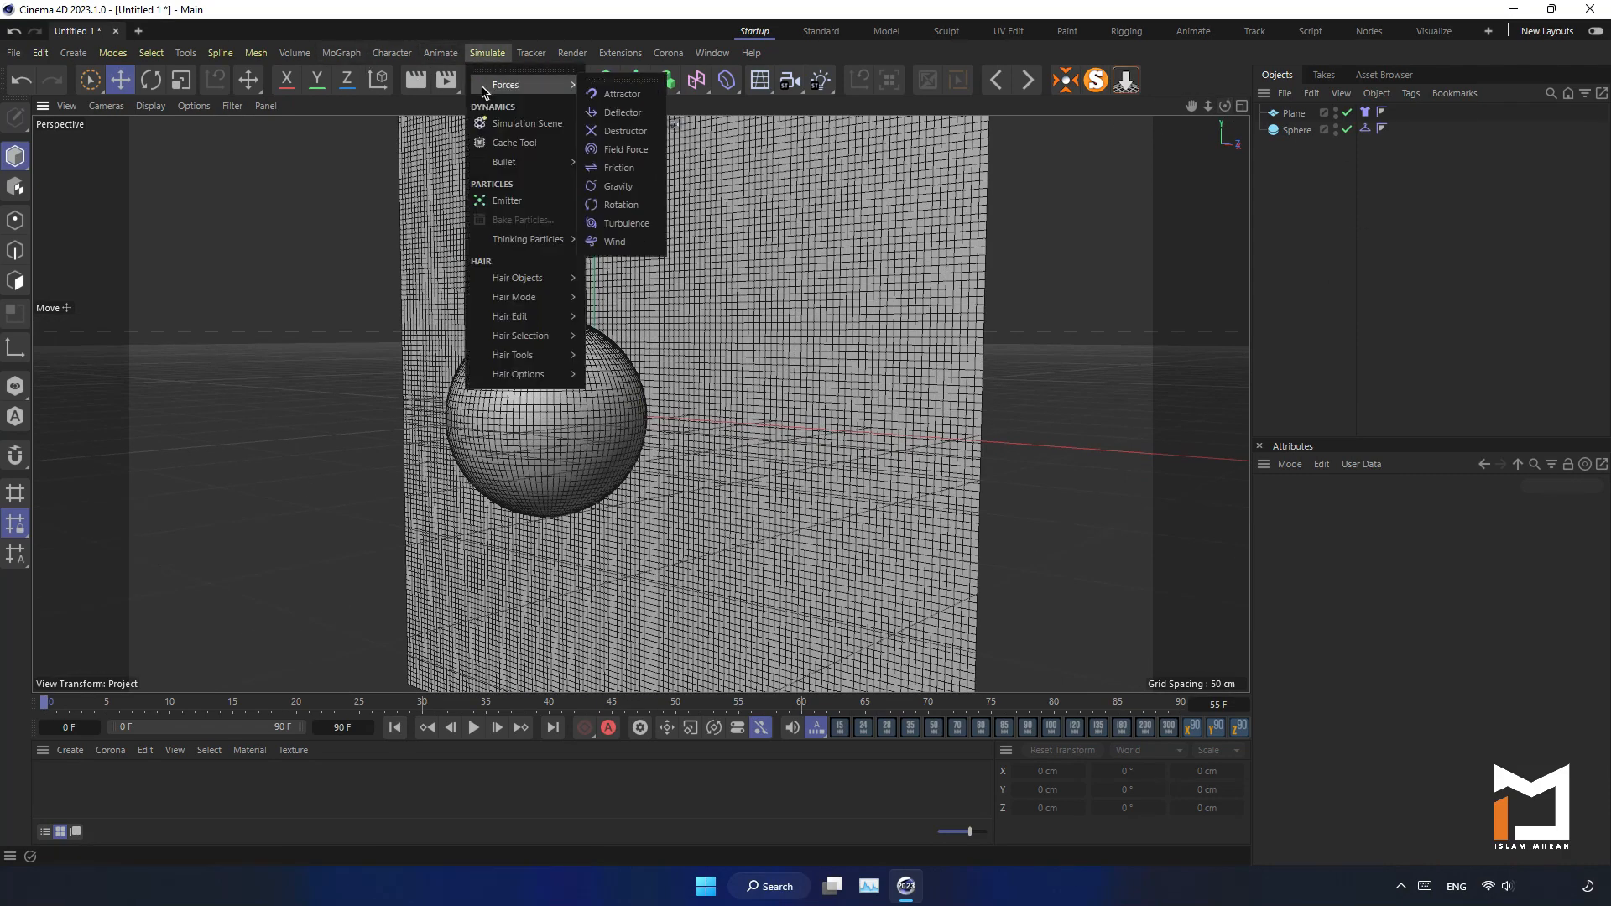
left_click(634, 95)
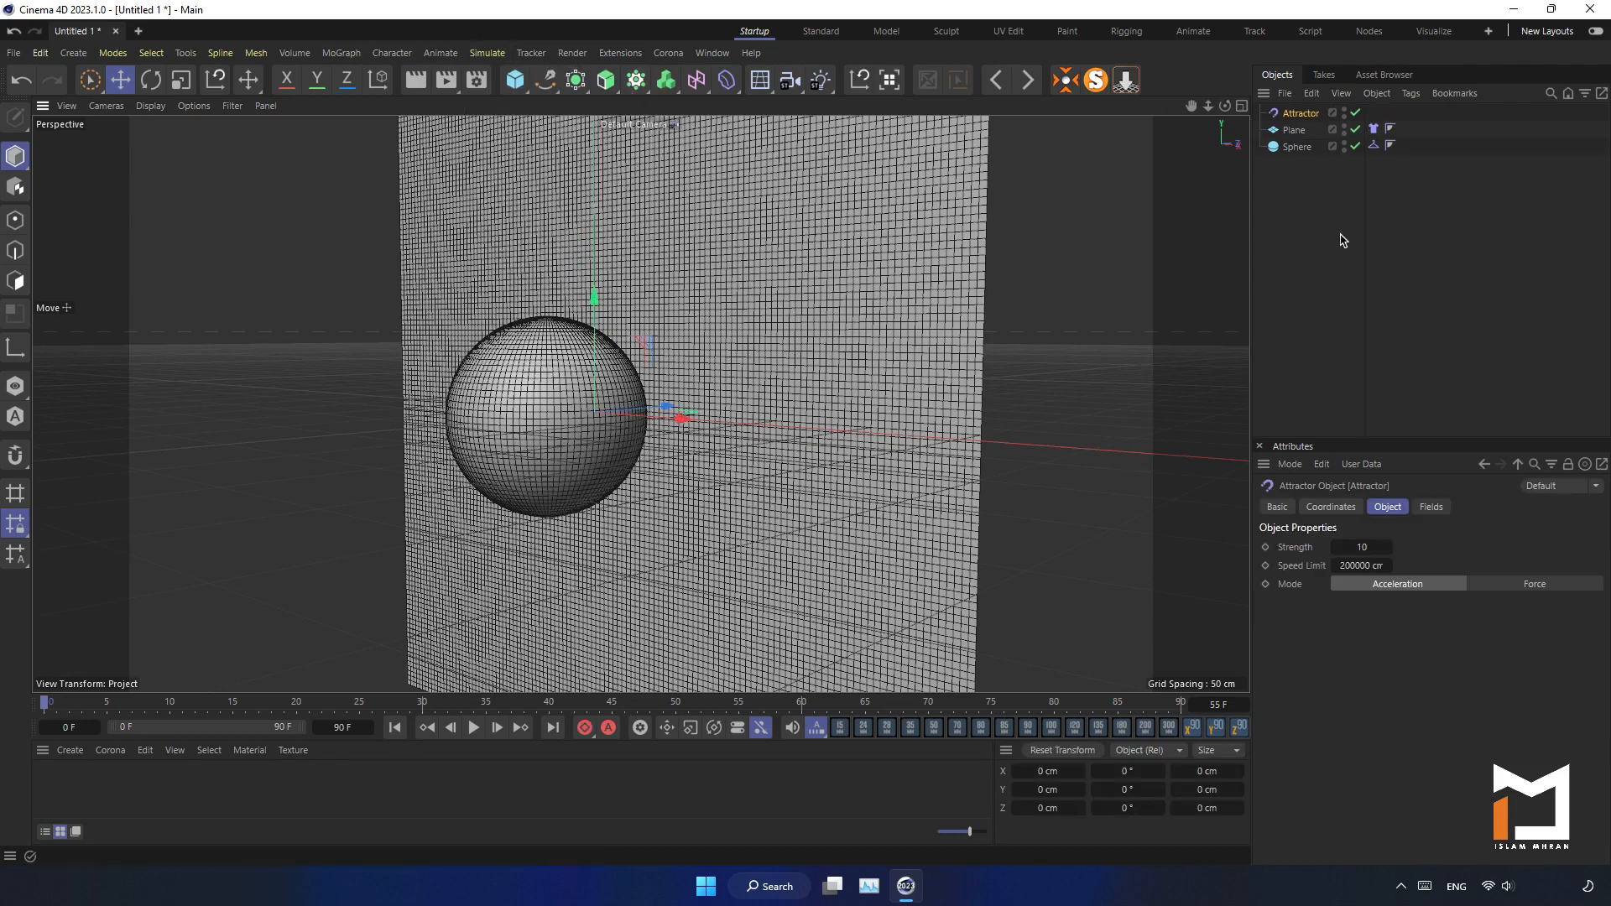
left_click(1358, 548)
left_click(1383, 564)
Step: Add a Rotation force and play the simulation to frame 25 to check how it twists the cloth
left_click(487, 53)
mouse_move(509, 85)
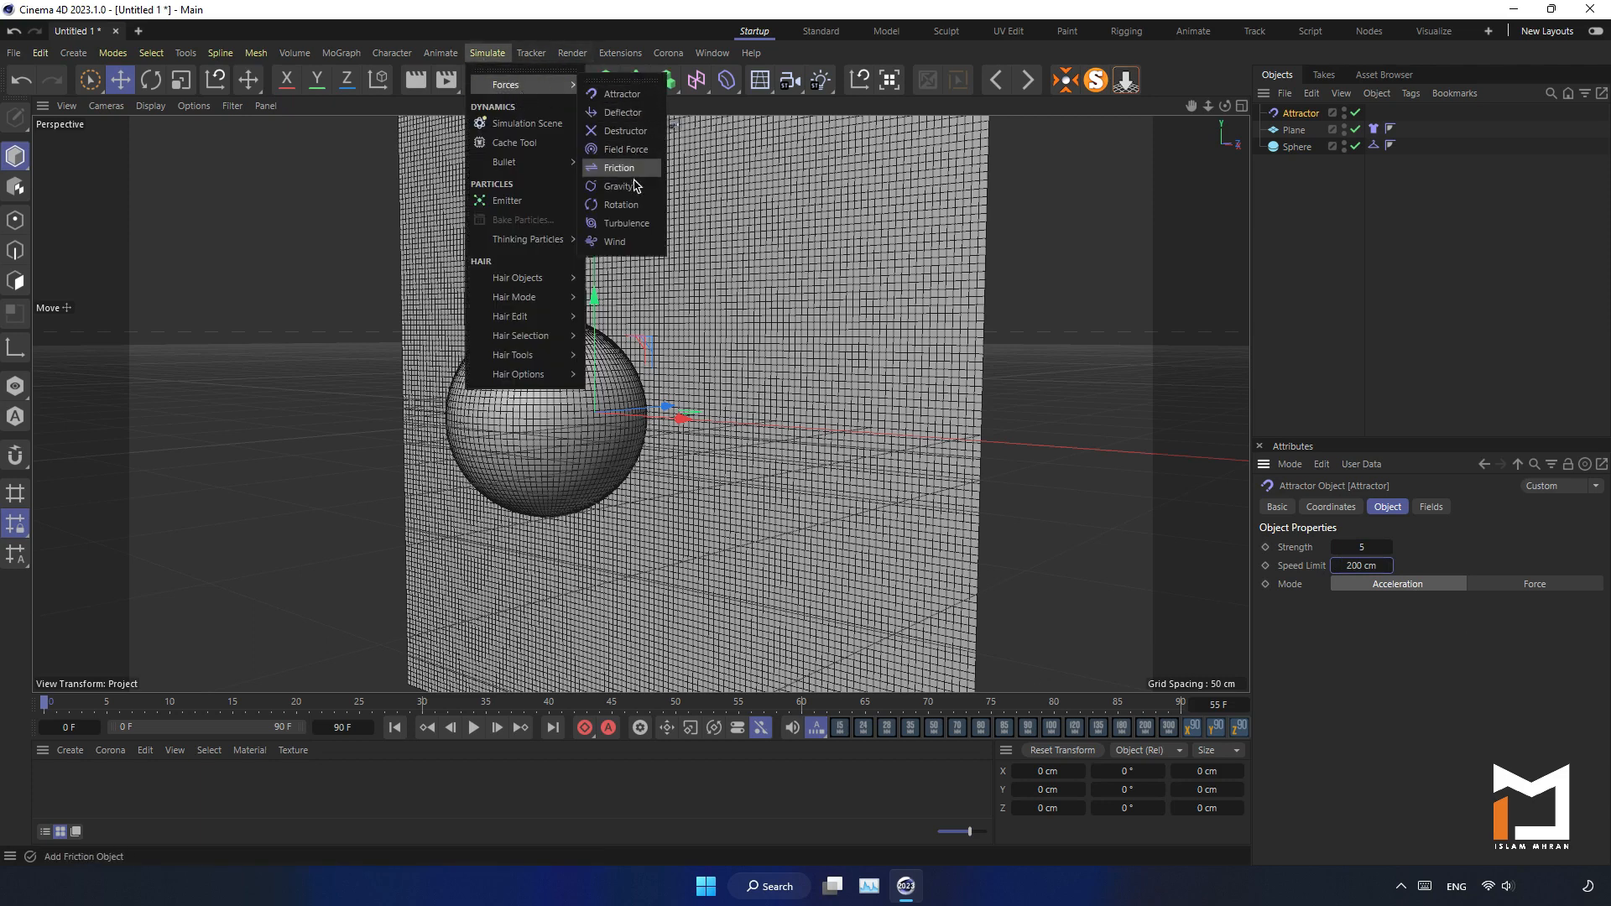
left_click(632, 212)
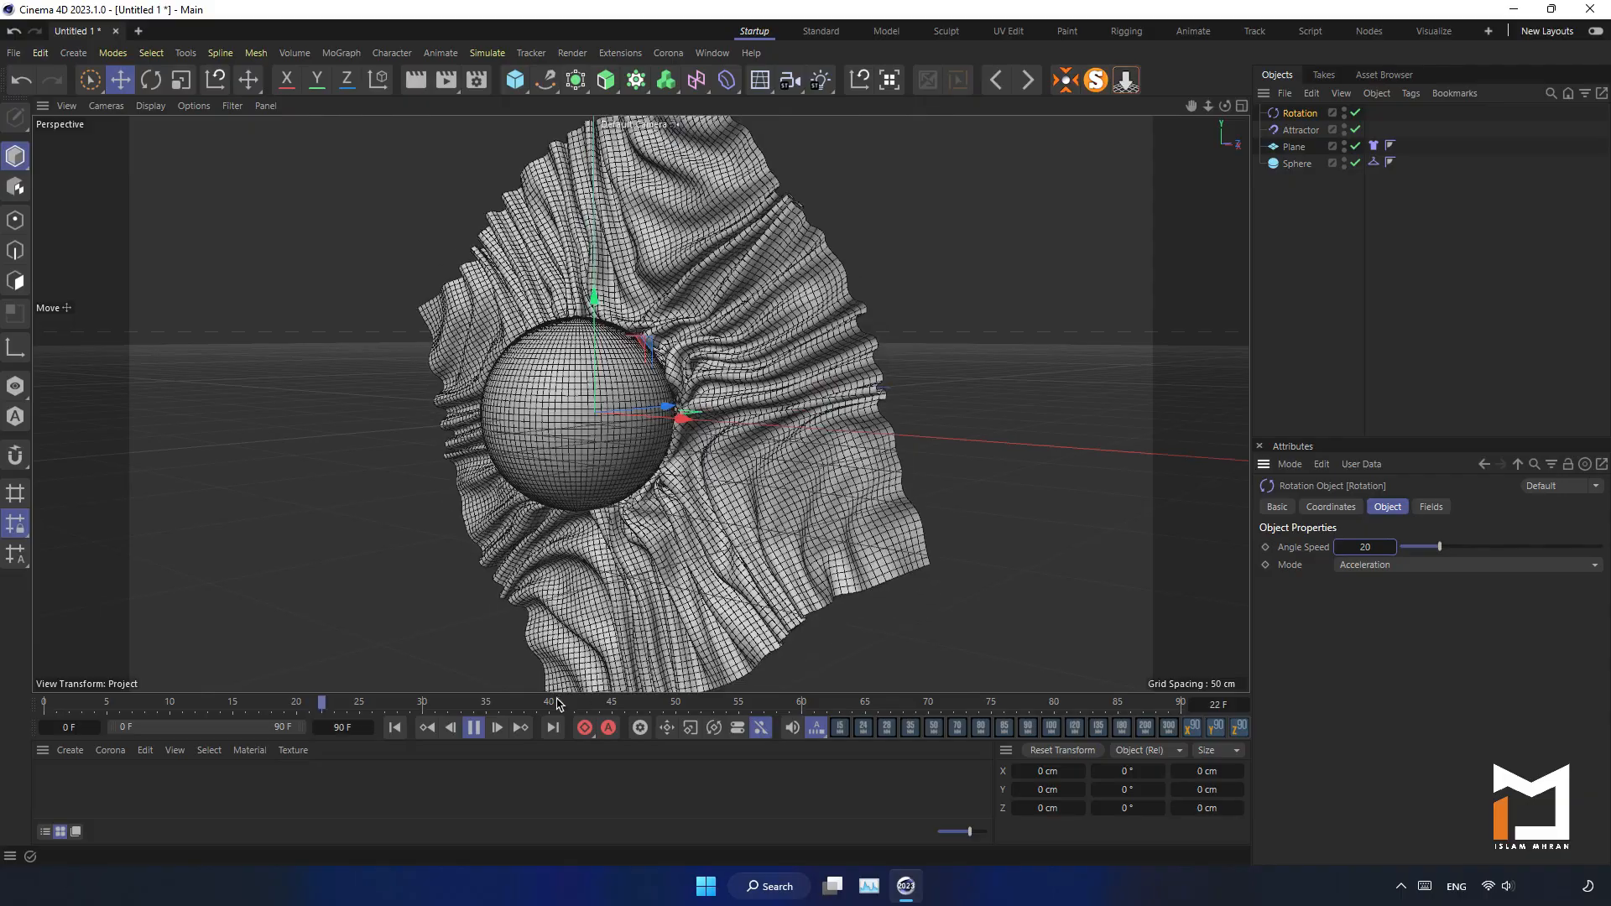
left_click(476, 729)
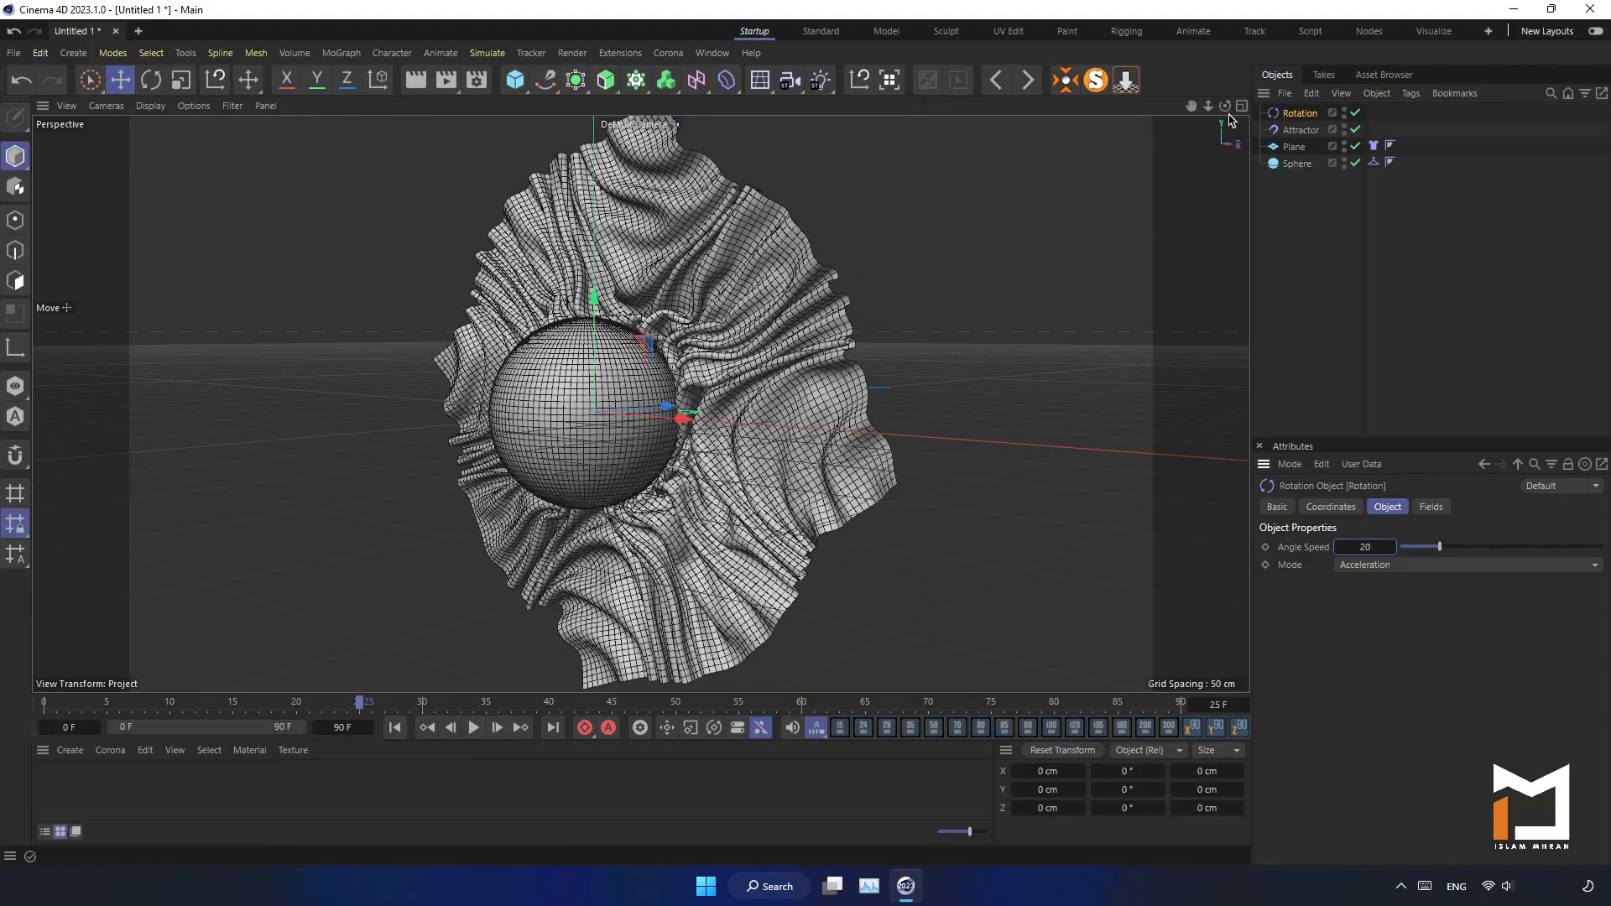
Step: Set the Rotation force's angle speed to 1, replay the simulation to check the cloth, and return to frame 0
left_click_drag(1225, 105, 640, 404)
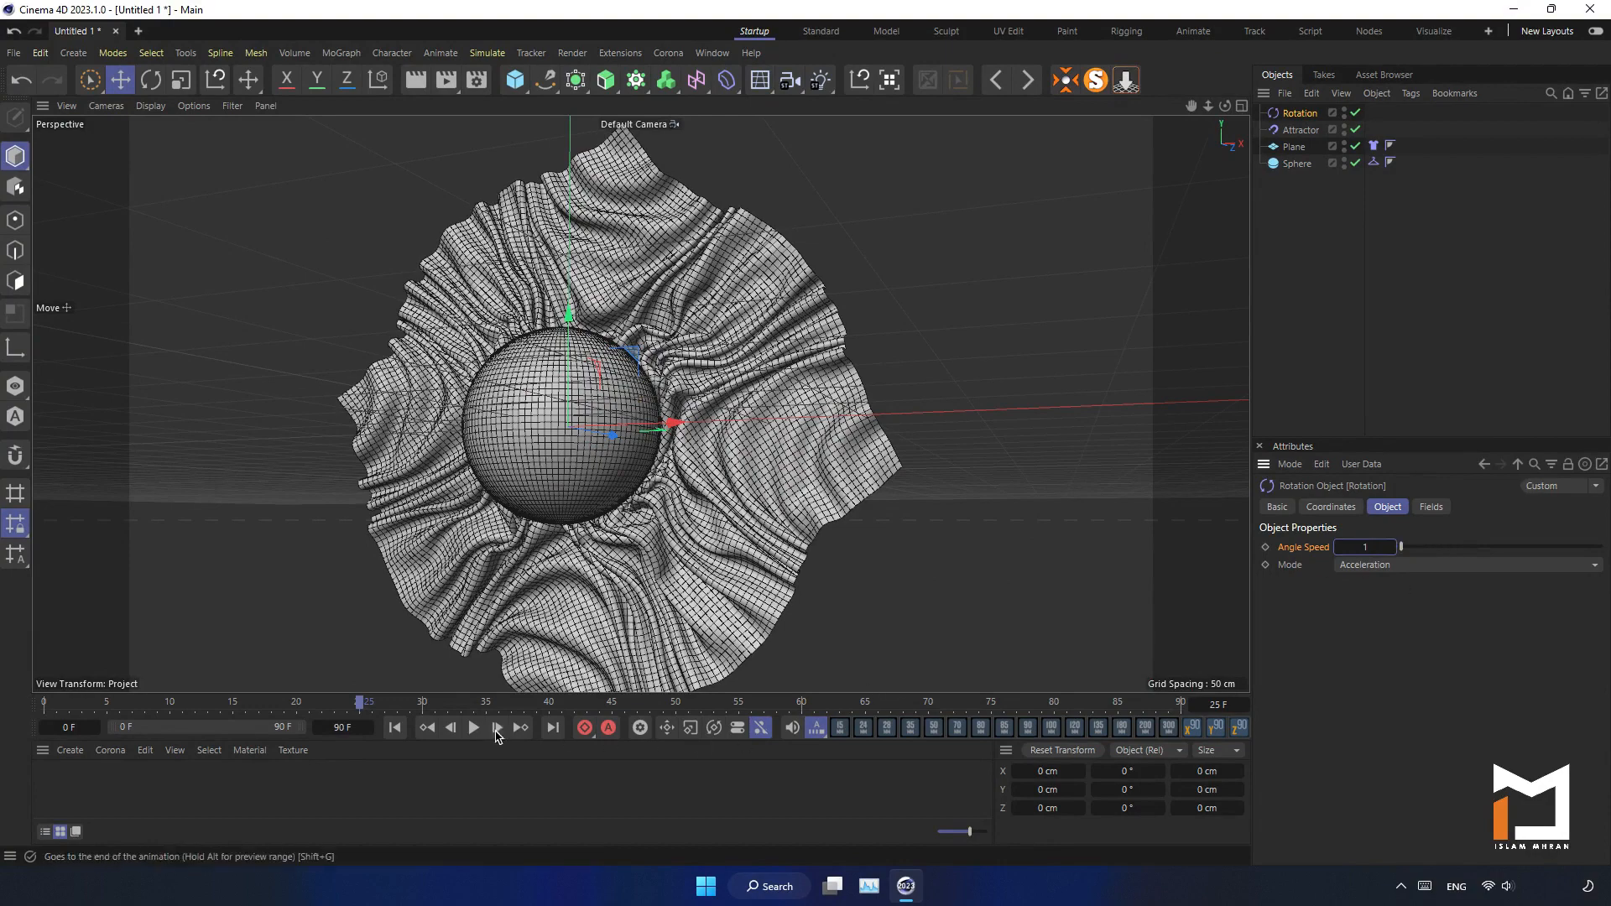
left_click(395, 727)
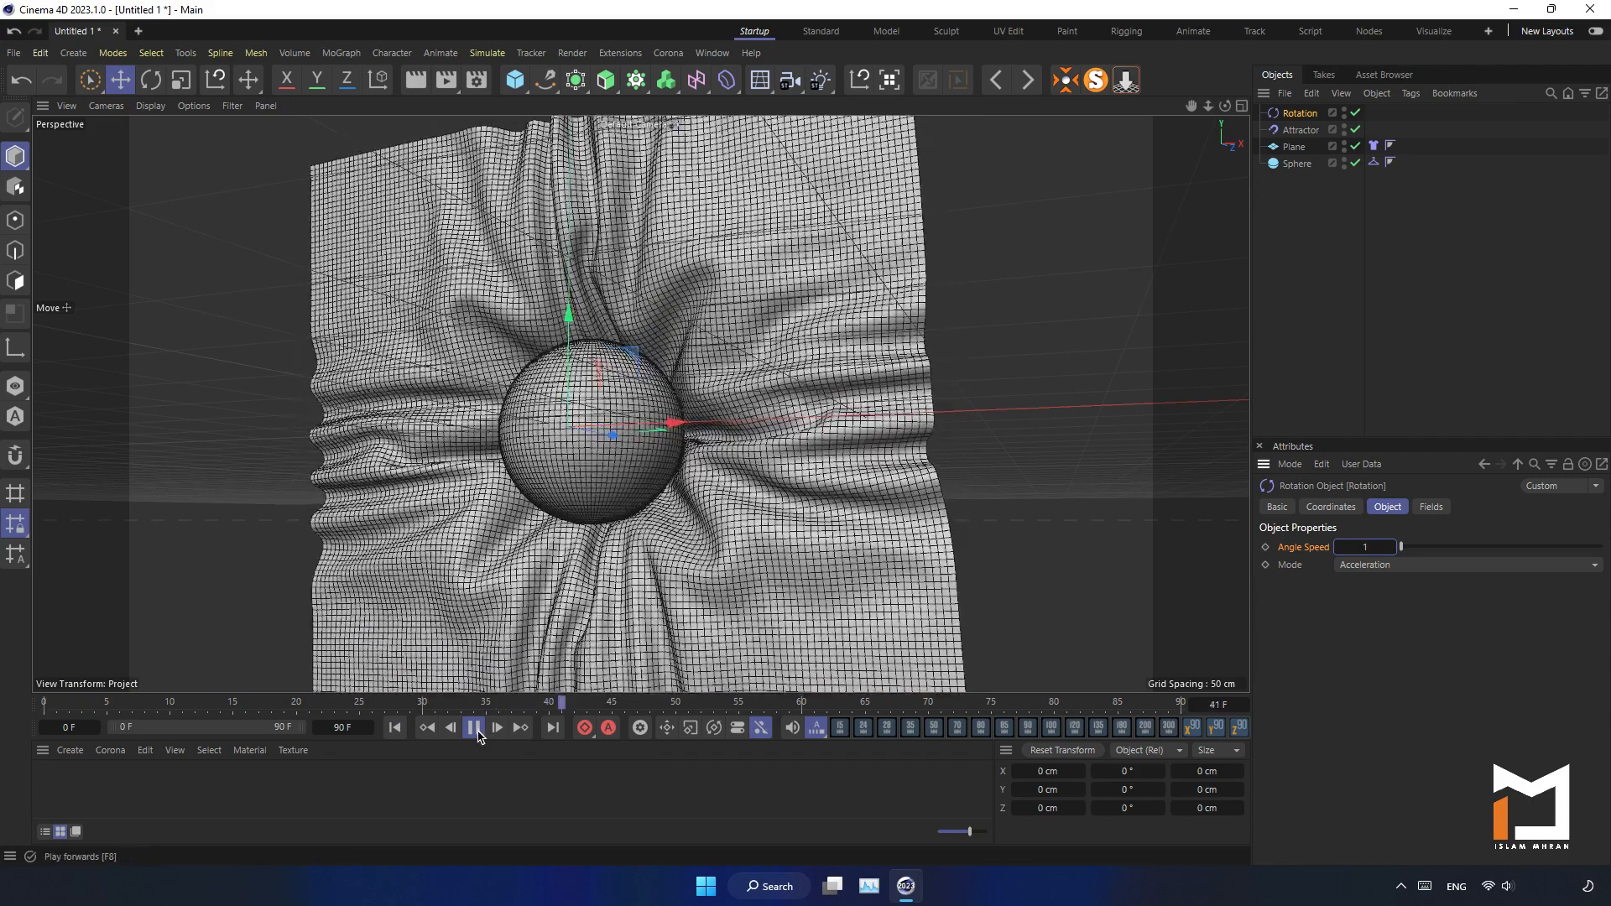
left_click(475, 728)
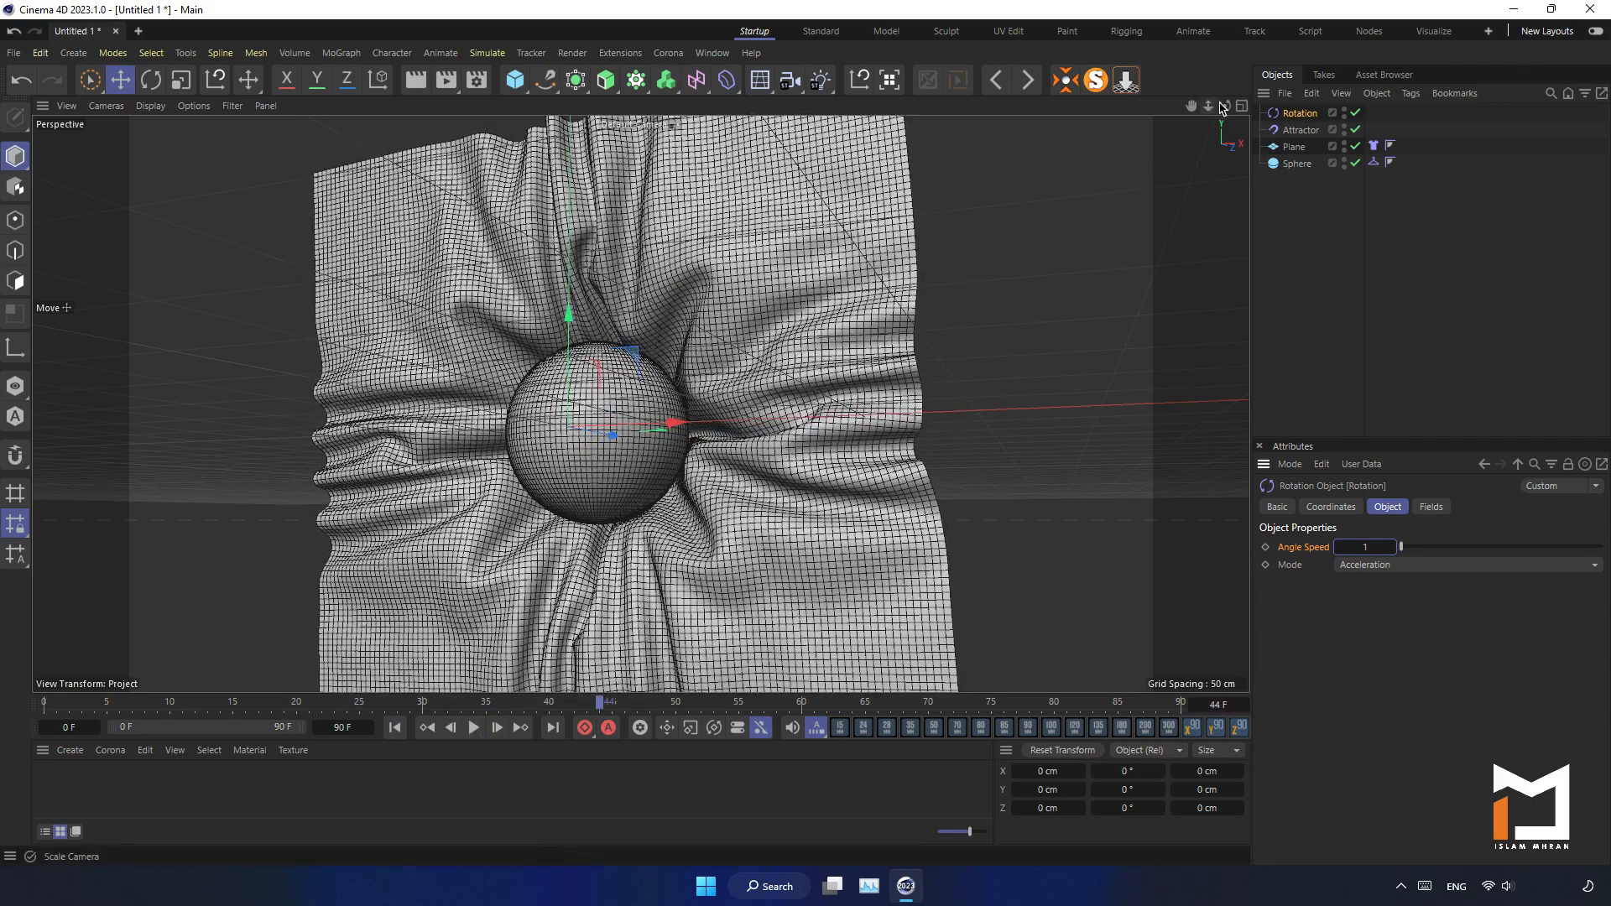
left_click_drag(1225, 106, 1271, 208)
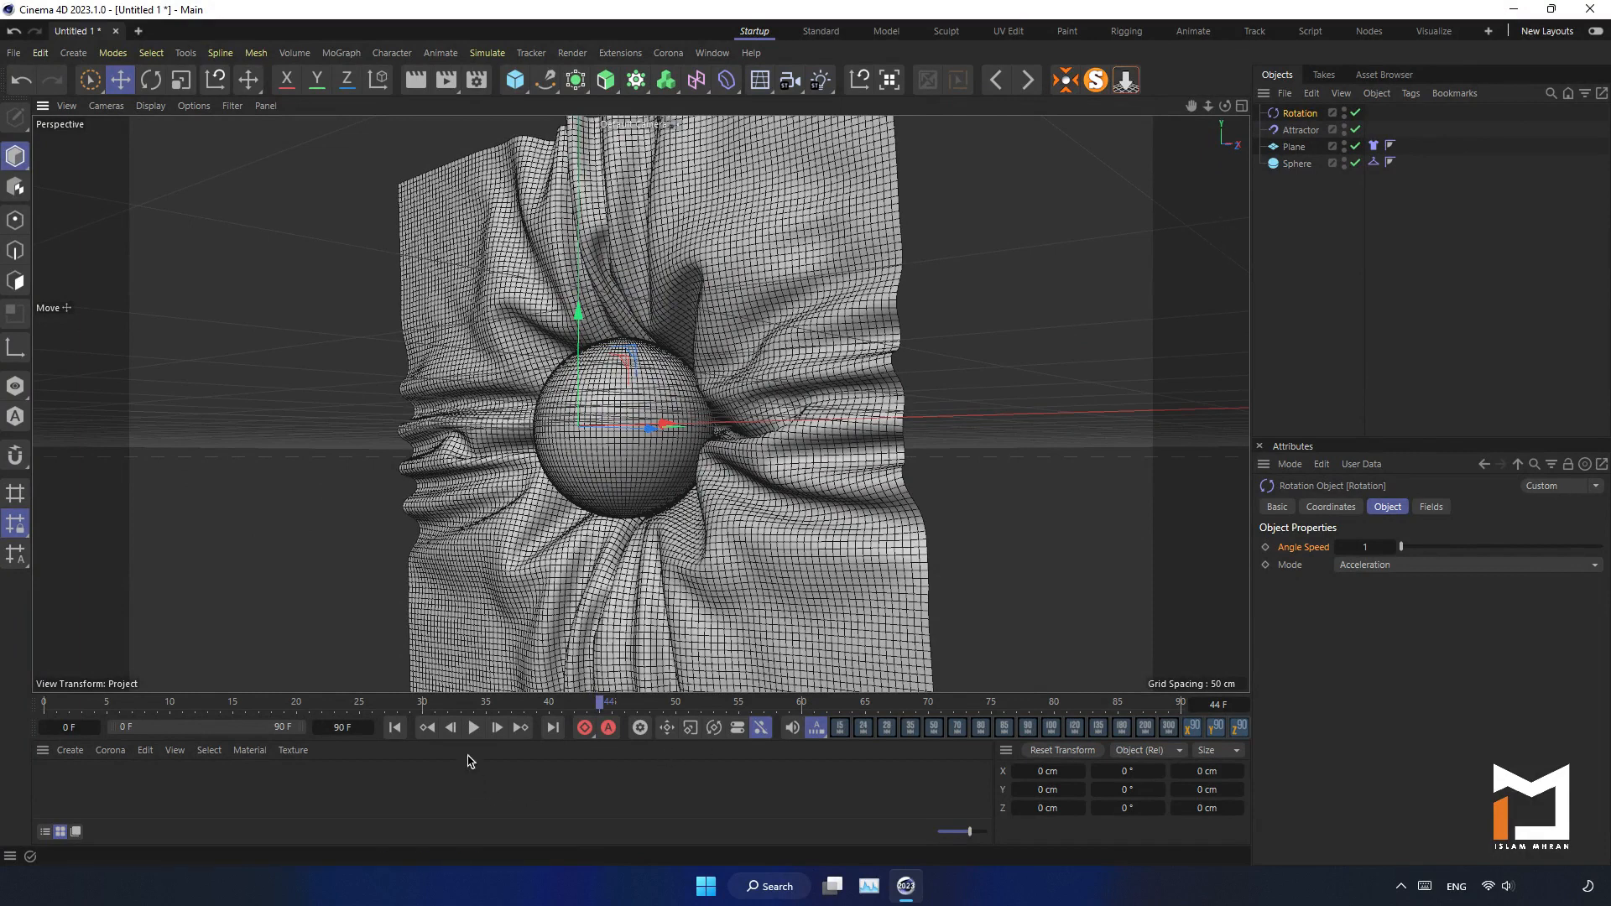
left_click(396, 727)
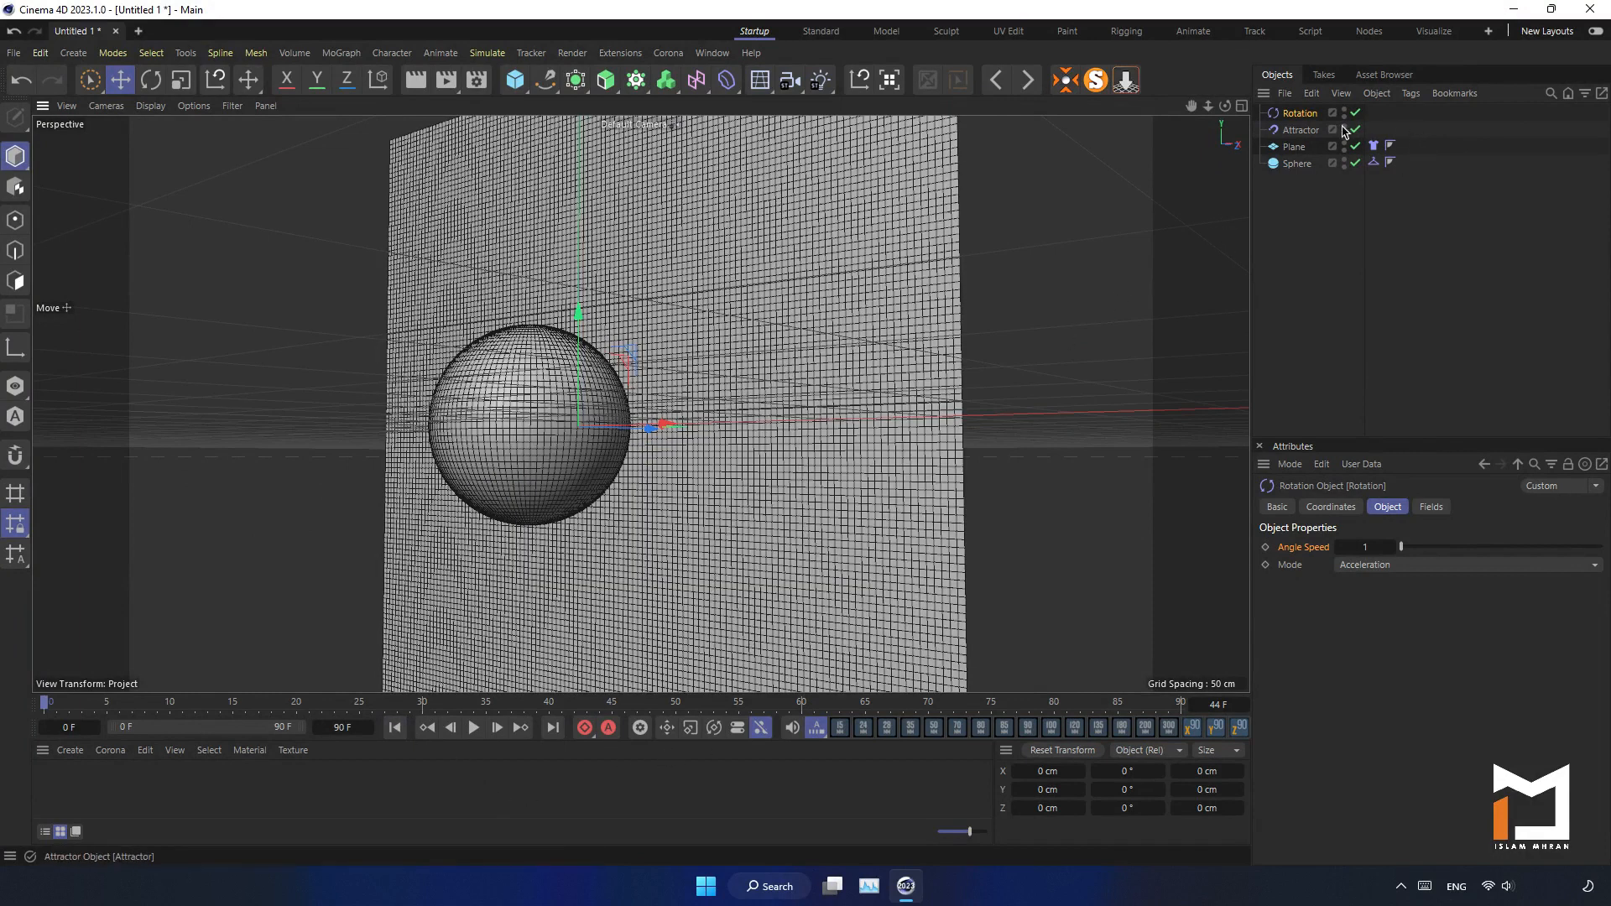
Step: Add a Spherical Field to the Attractor force
left_click(1312, 130)
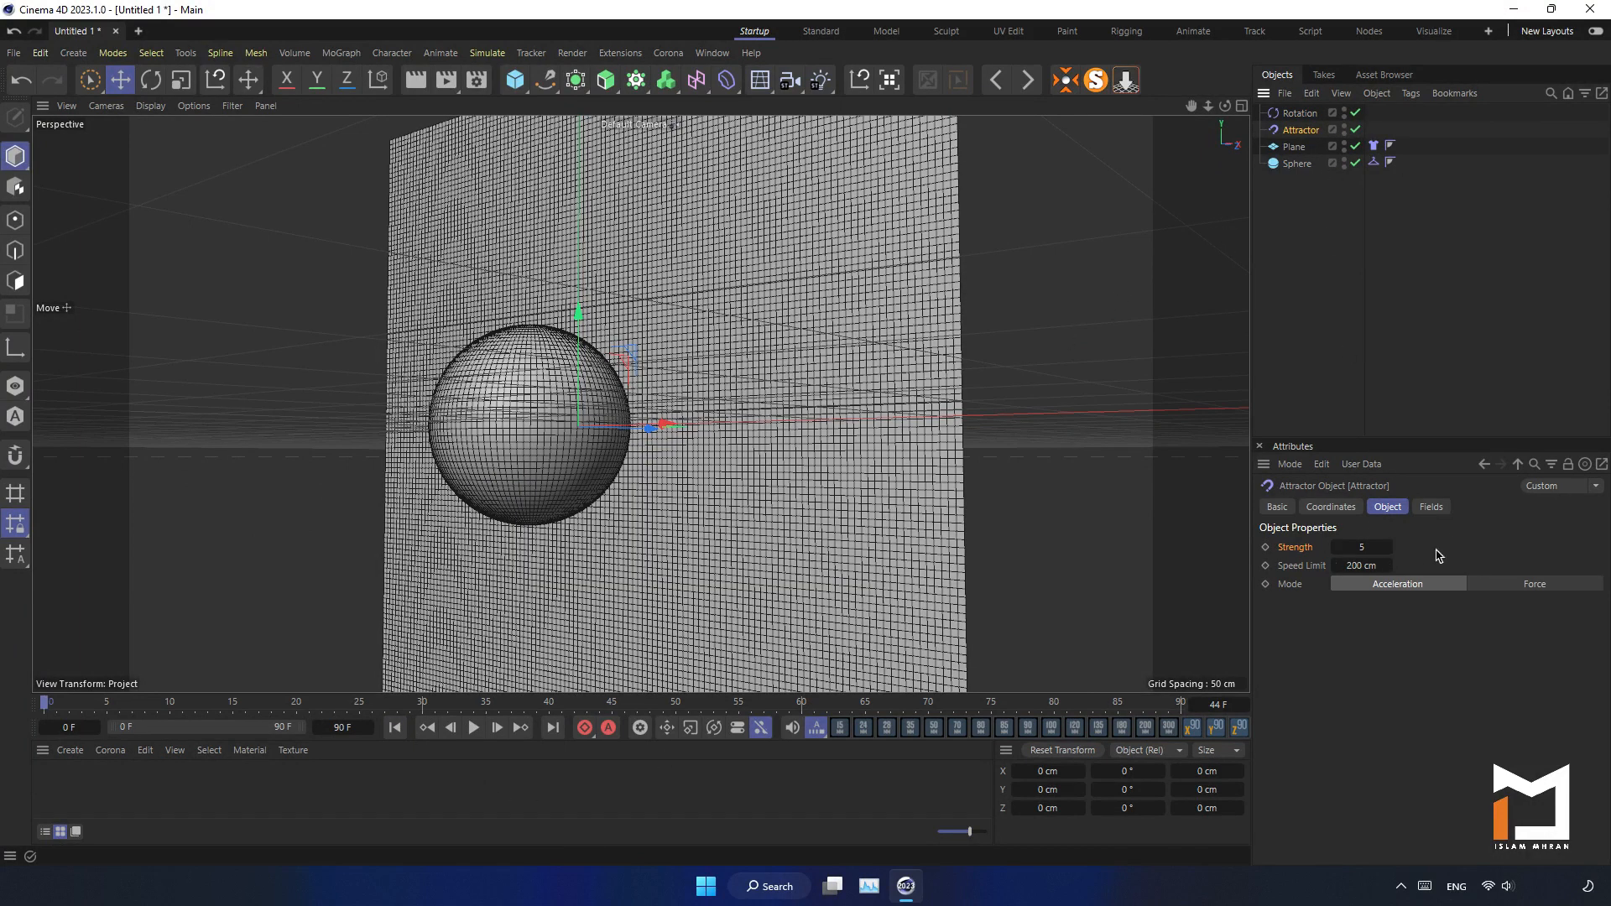
left_click(1432, 509)
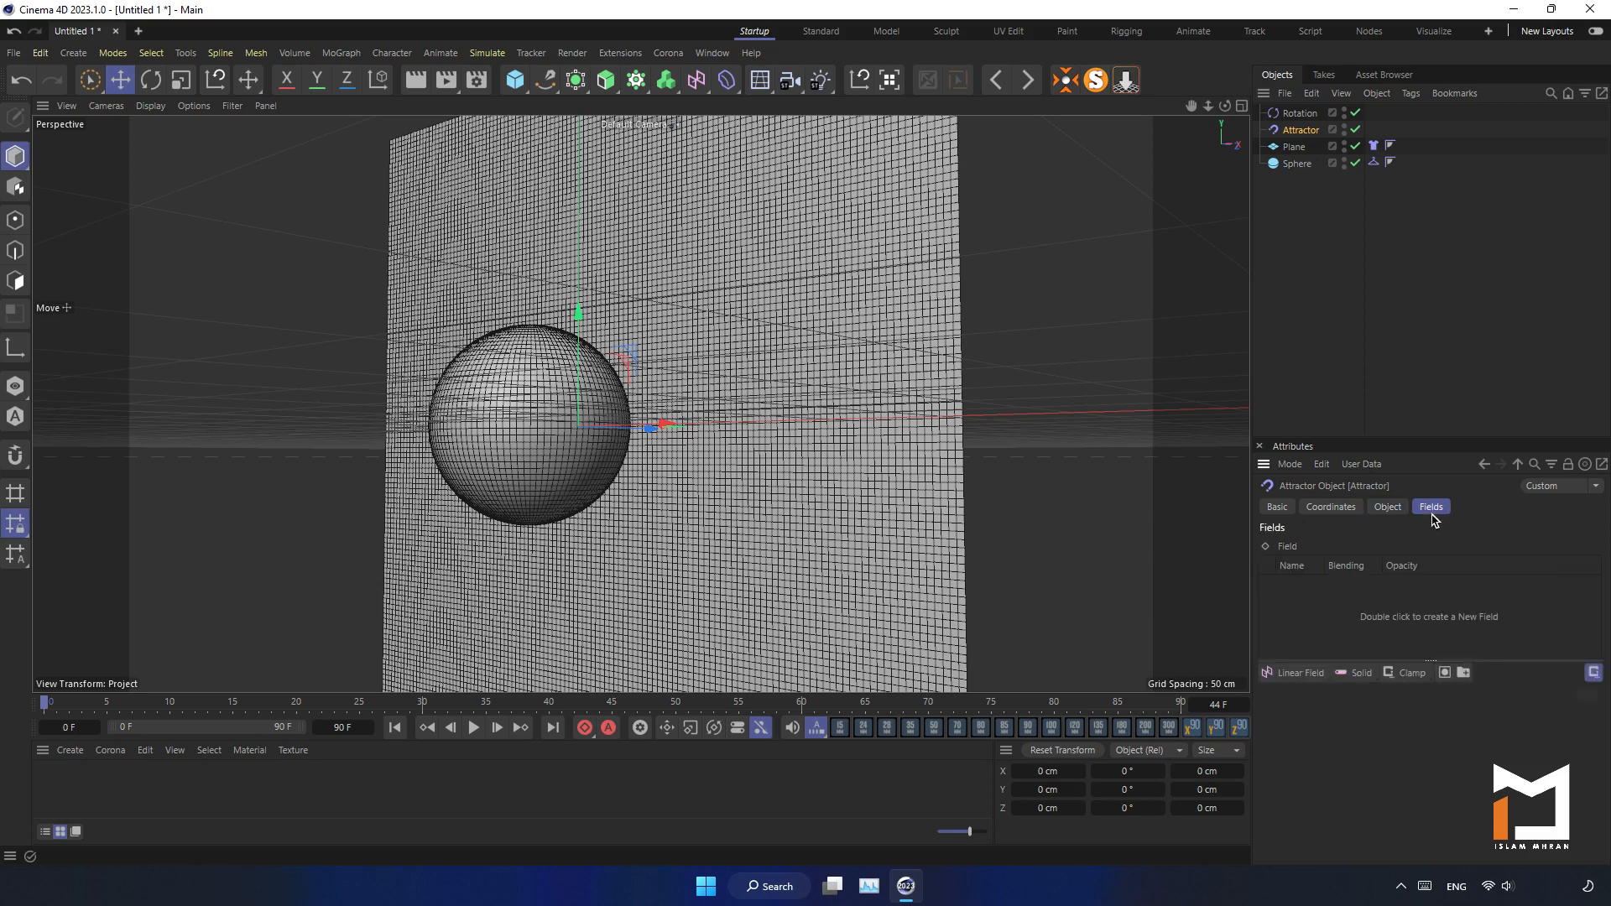
left_click(1299, 673)
left_click(1417, 726)
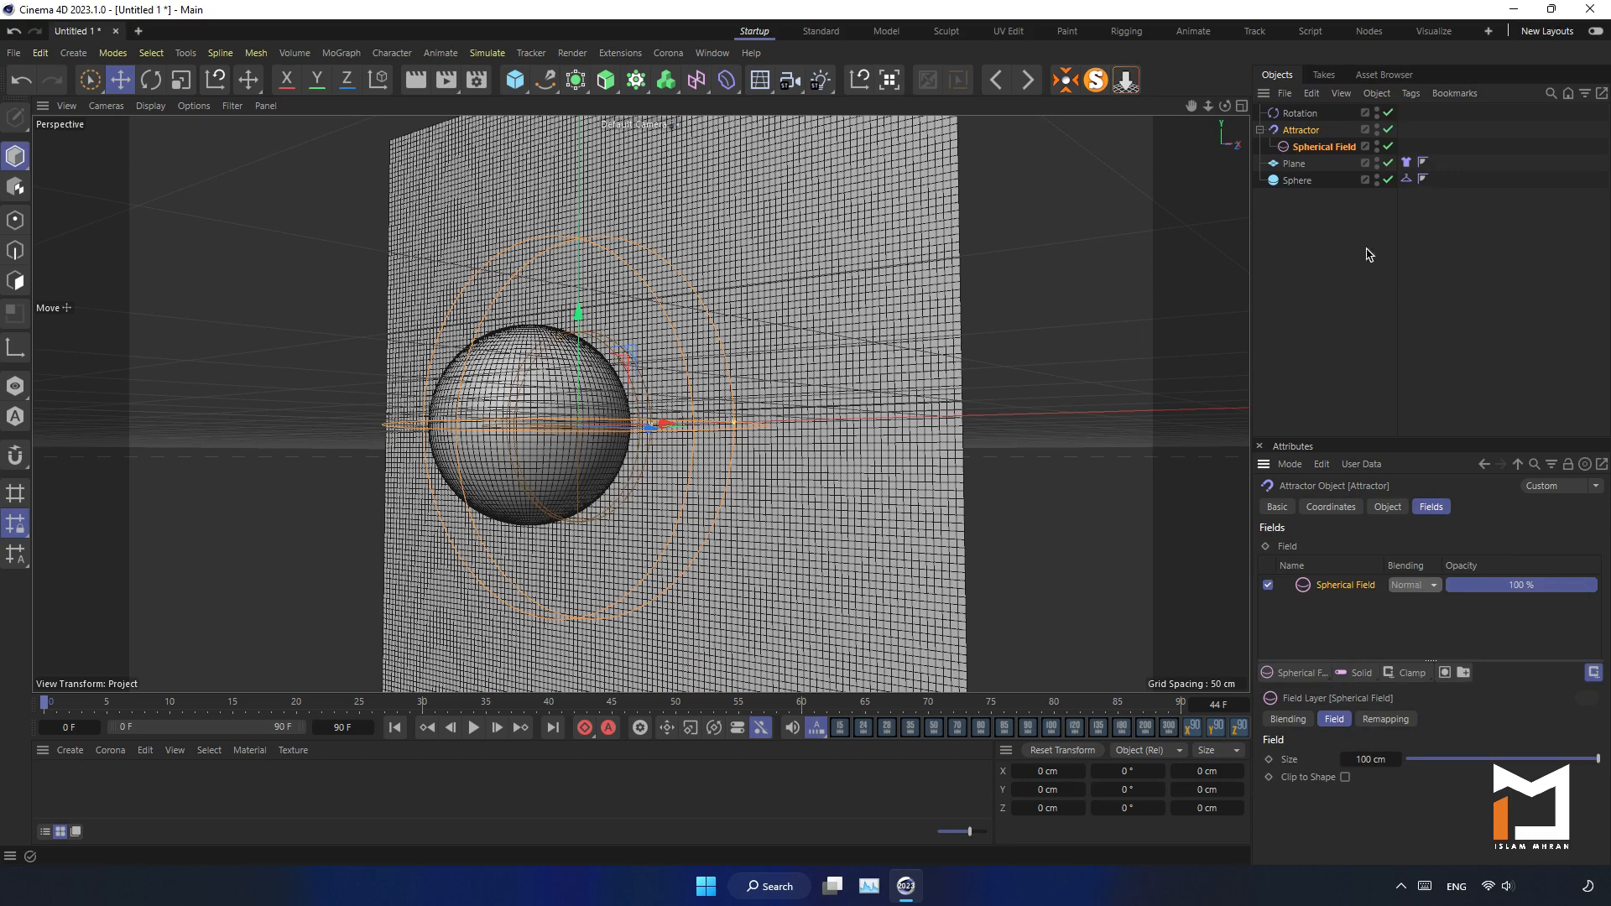
Step: Move the Spherical Field along Z onto the plane, at about 20.5 cm, using the Top view
left_click(1326, 147)
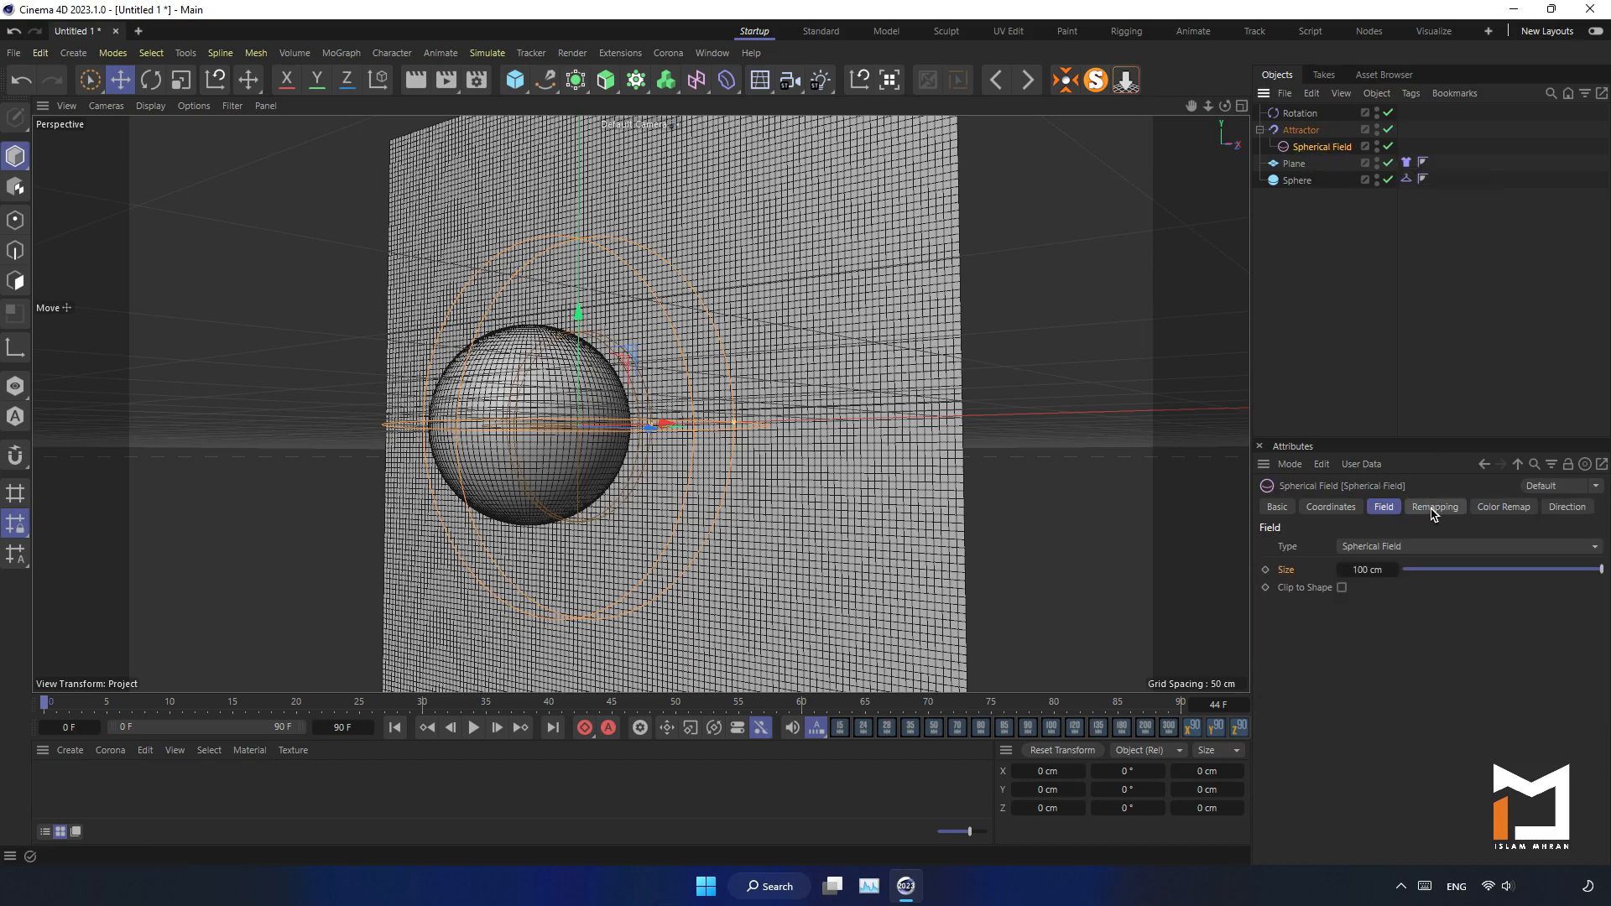
left_click_drag(1226, 106, 1066, 146)
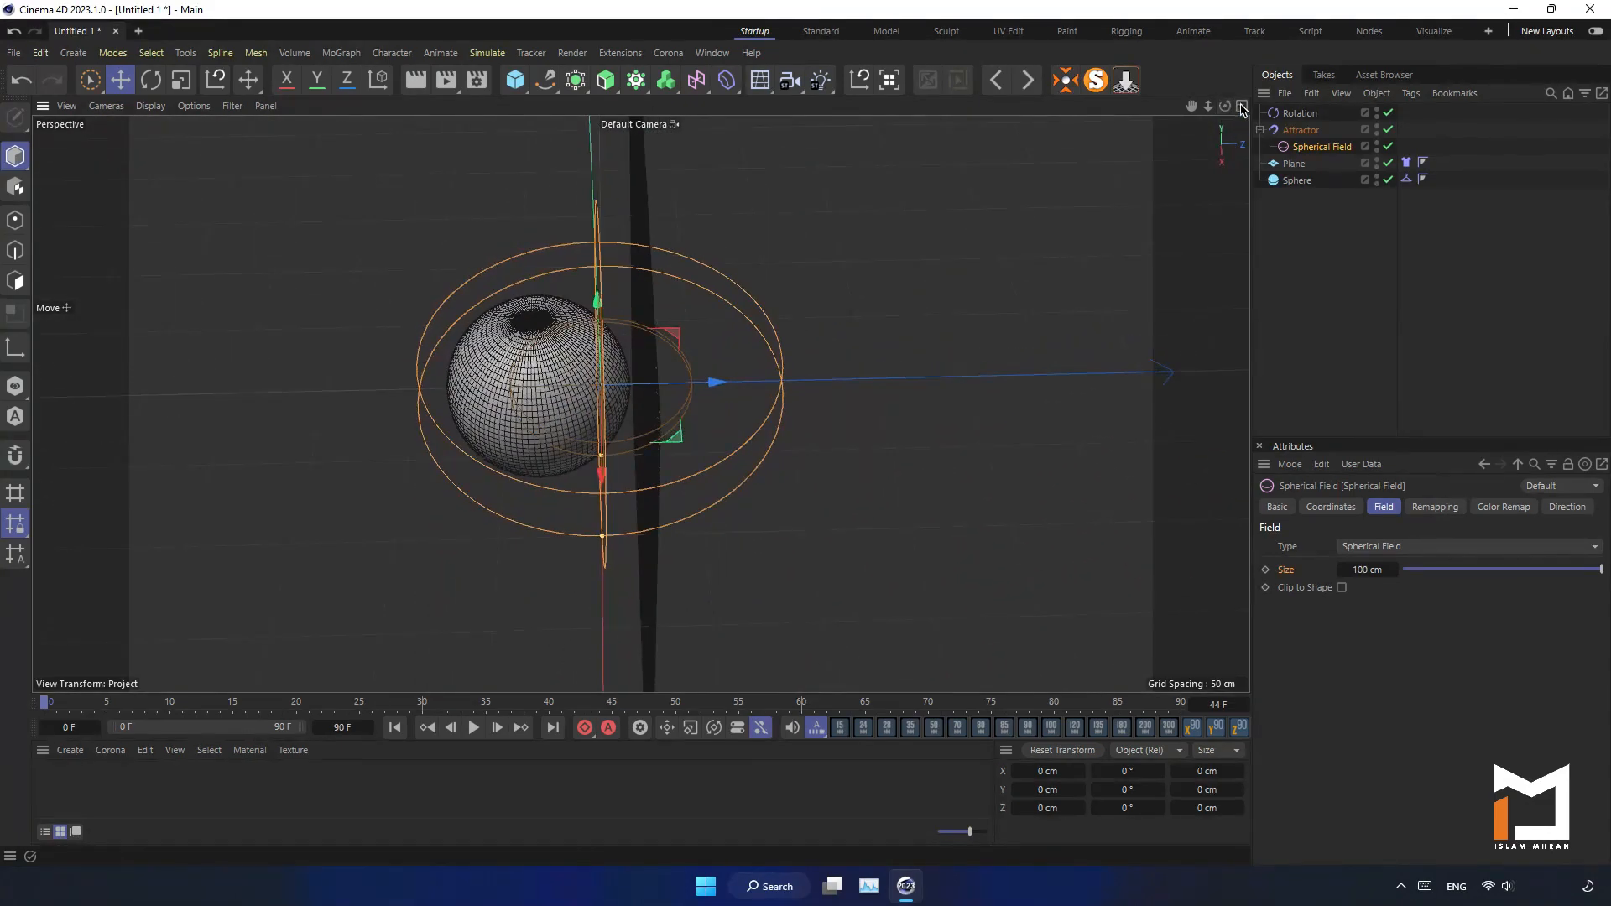
middle_click(672, 377)
middle_click(672, 376)
scroll(659, 373, "up", 2)
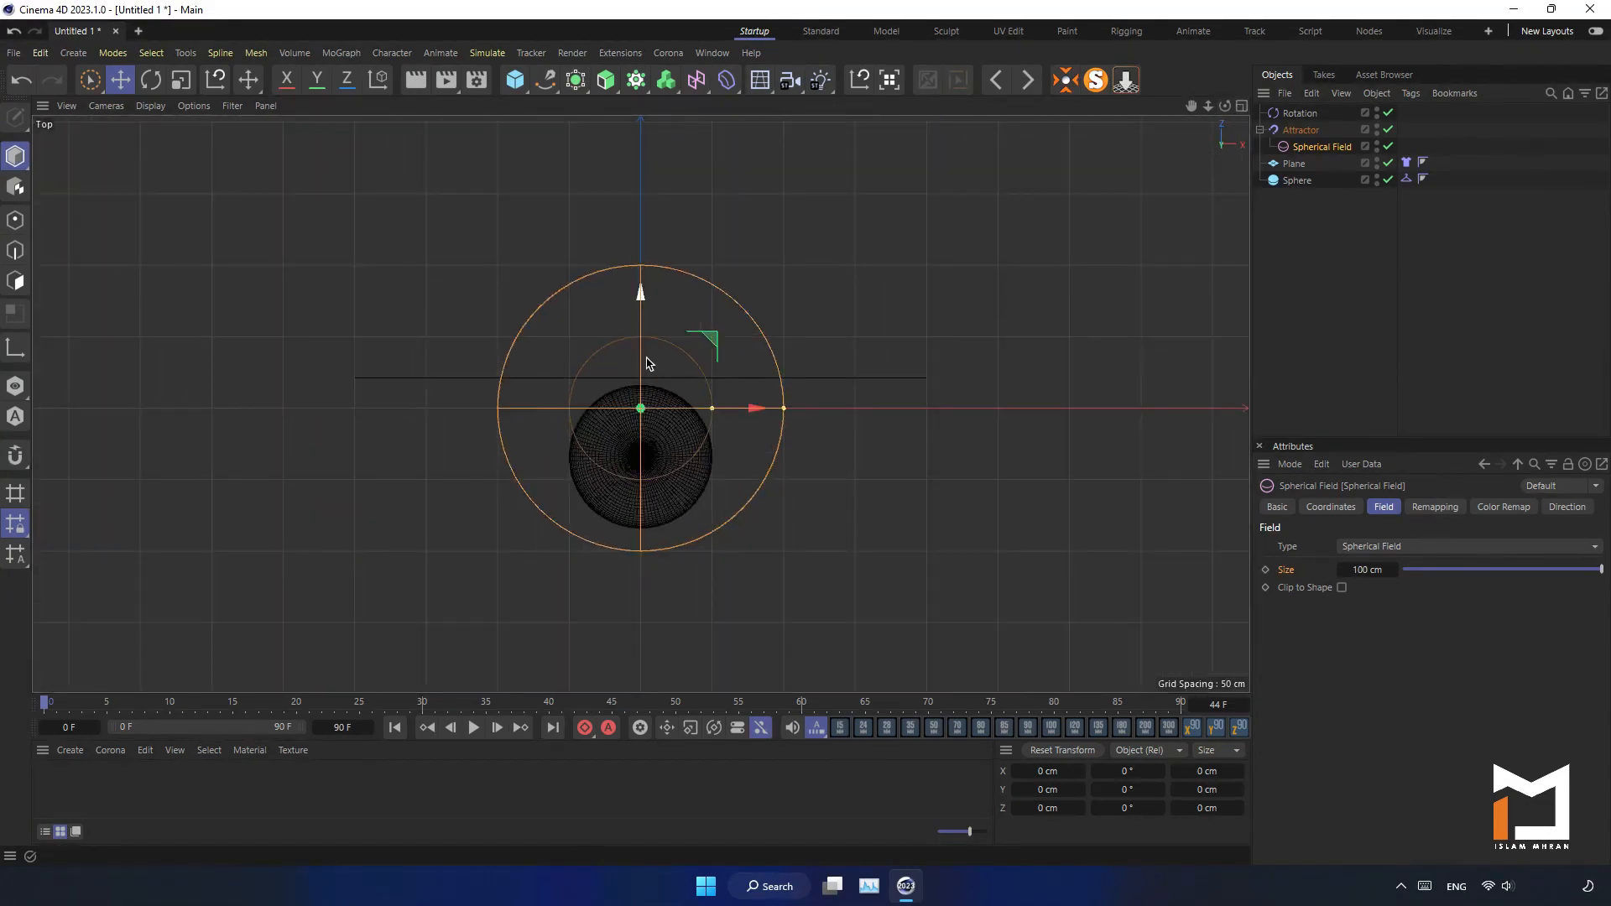
left_click_drag(648, 360, 659, 335)
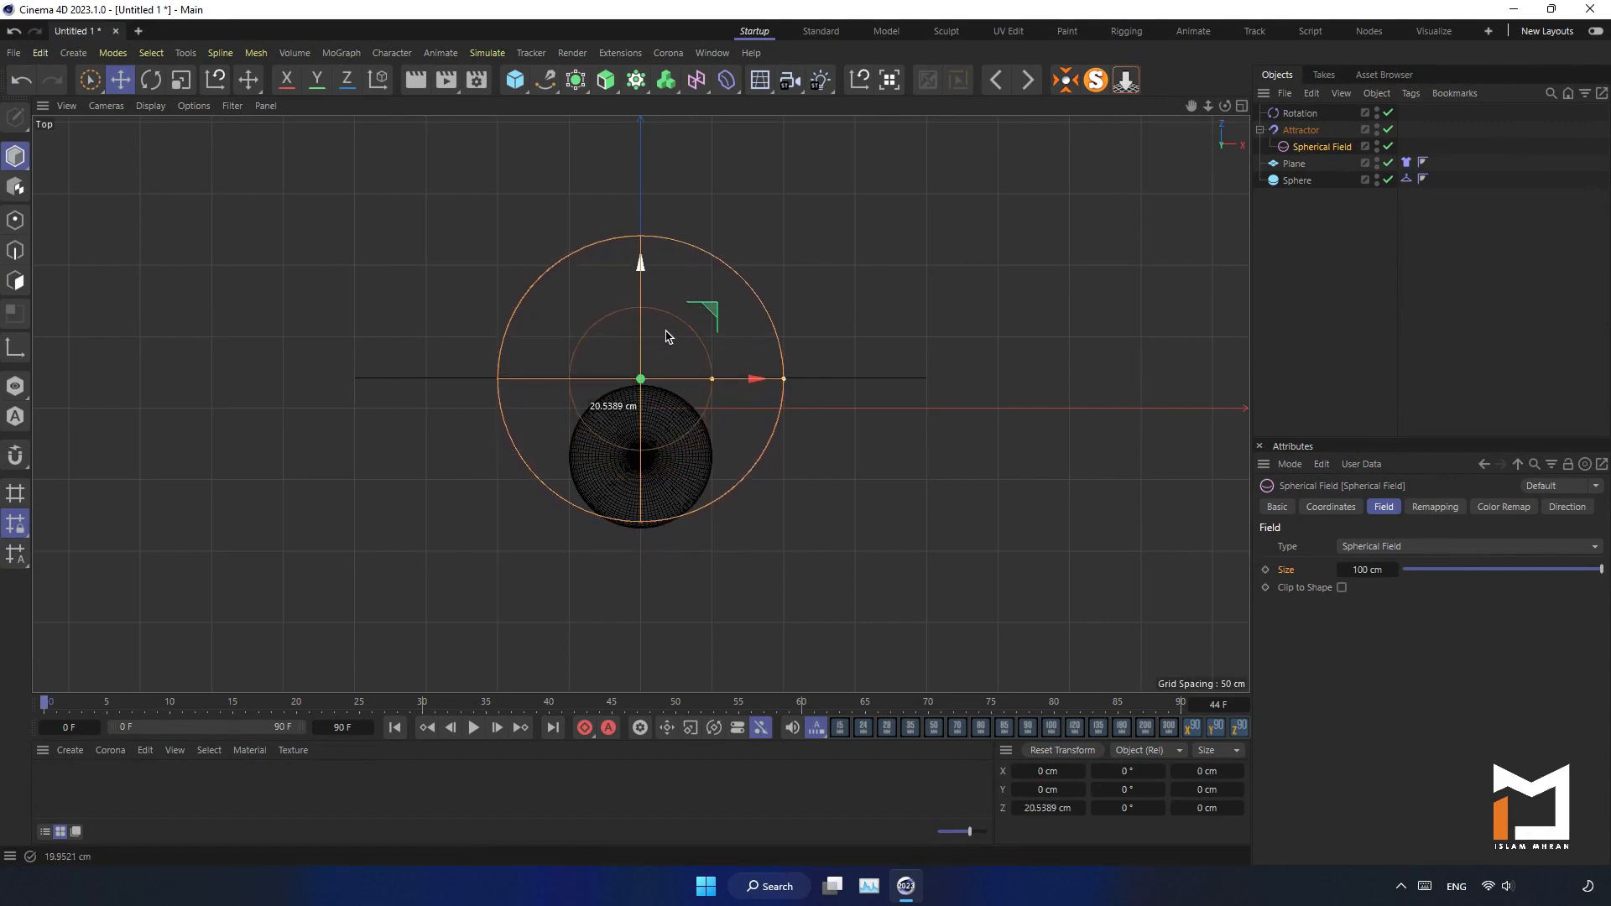
left_click(1243, 105)
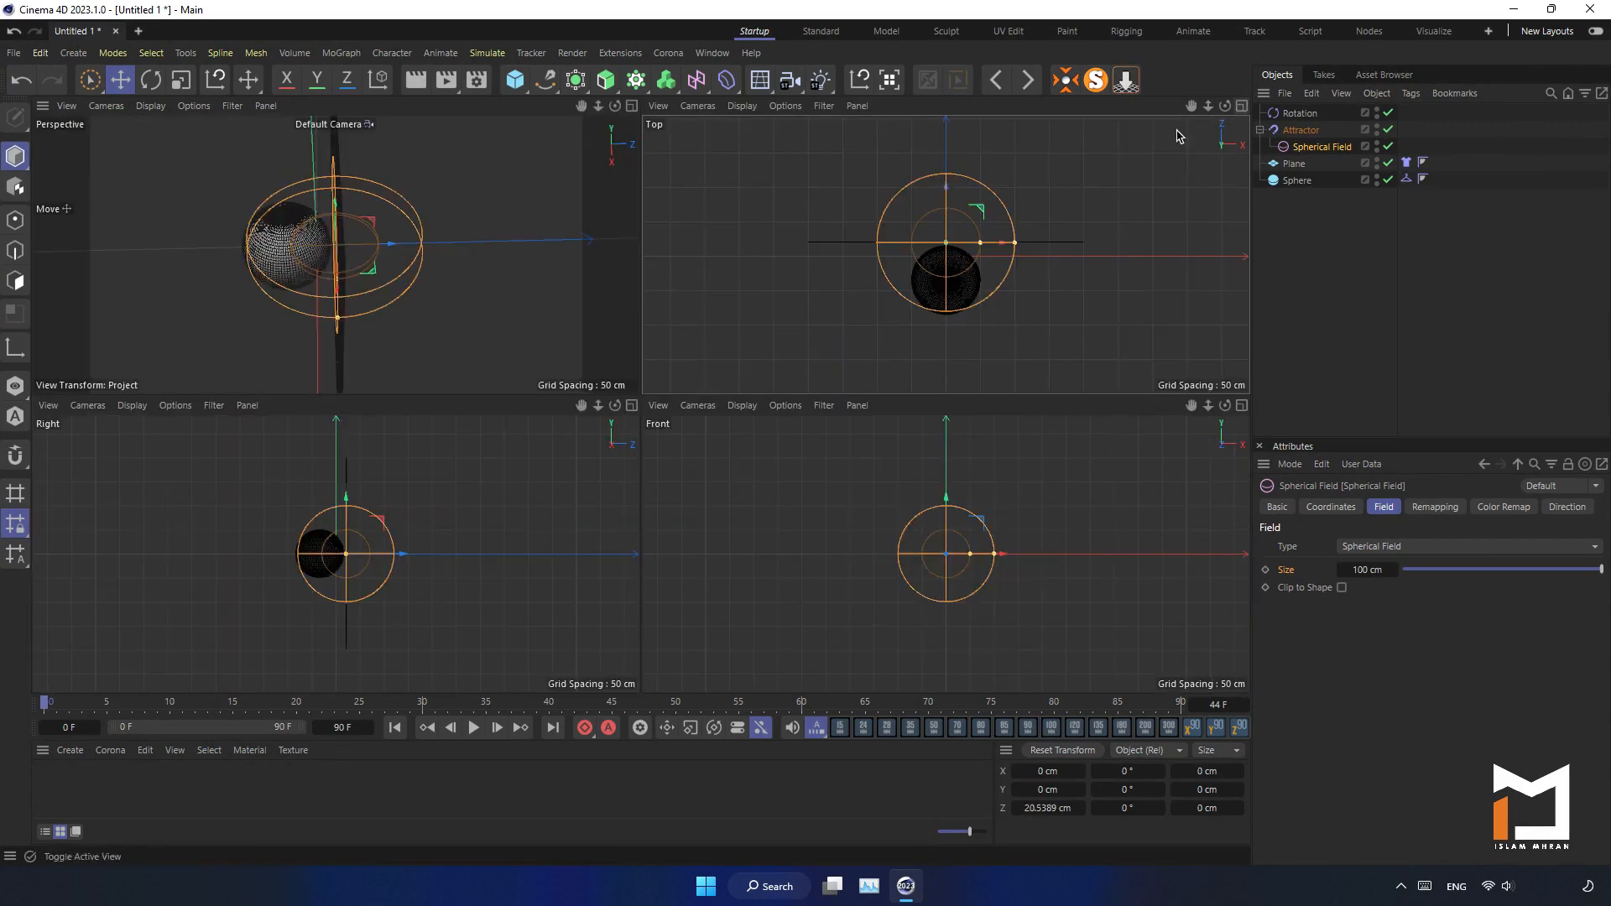
left_click(632, 105)
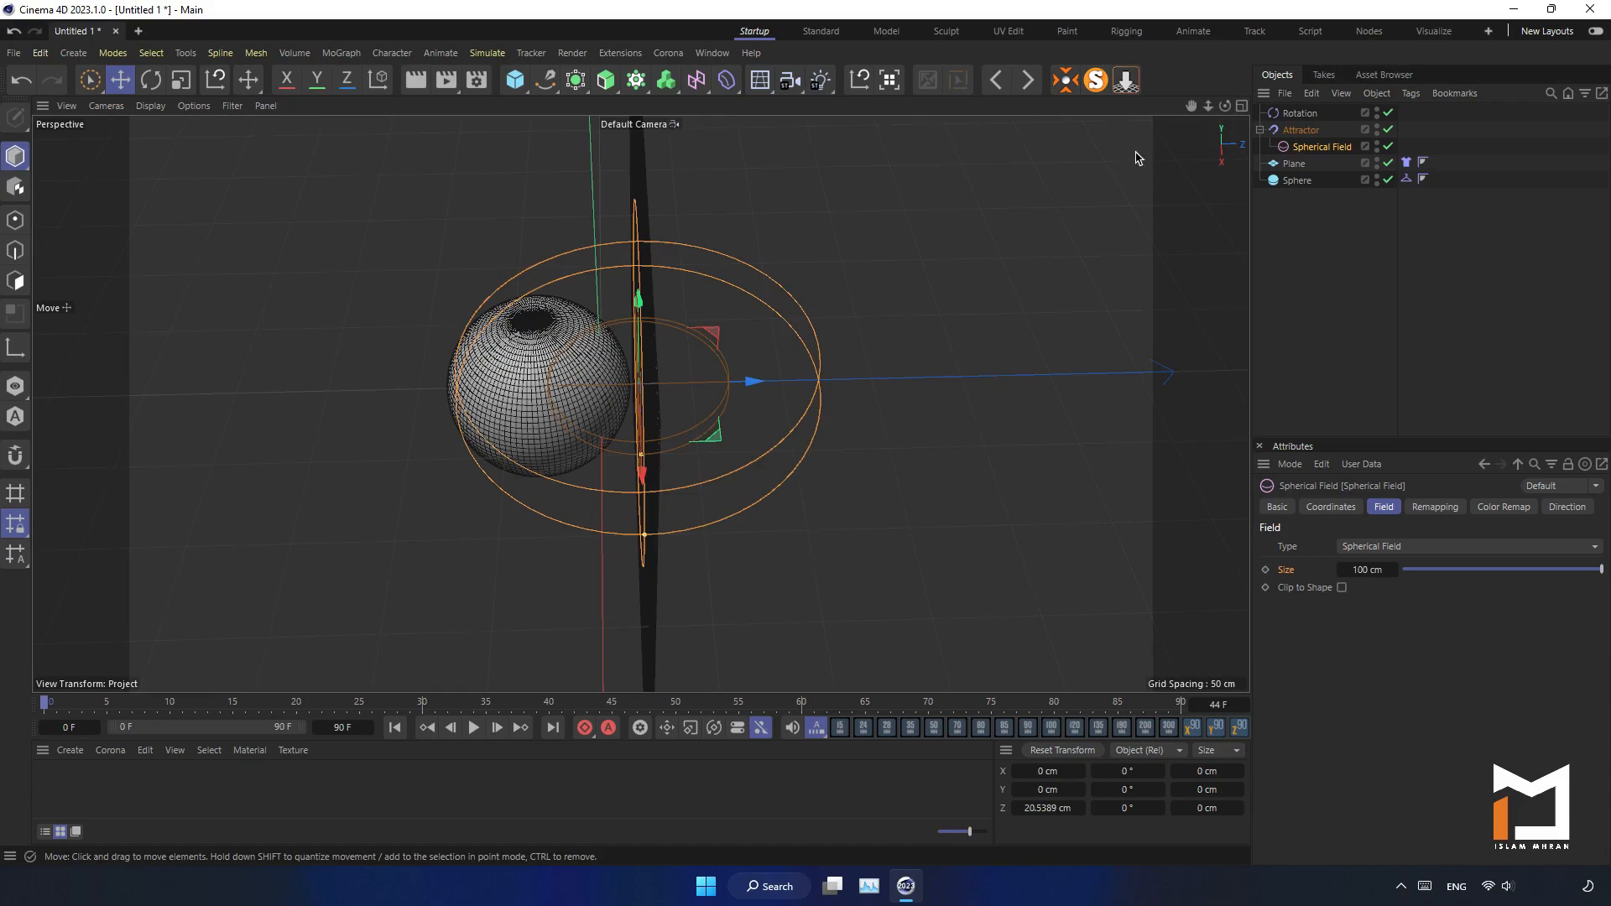
Step: Play the simulation from frame 0 to frame 10 to check how the Spherical Field limits the Attractor's pull
left_click_drag(1226, 106, 1271, 84)
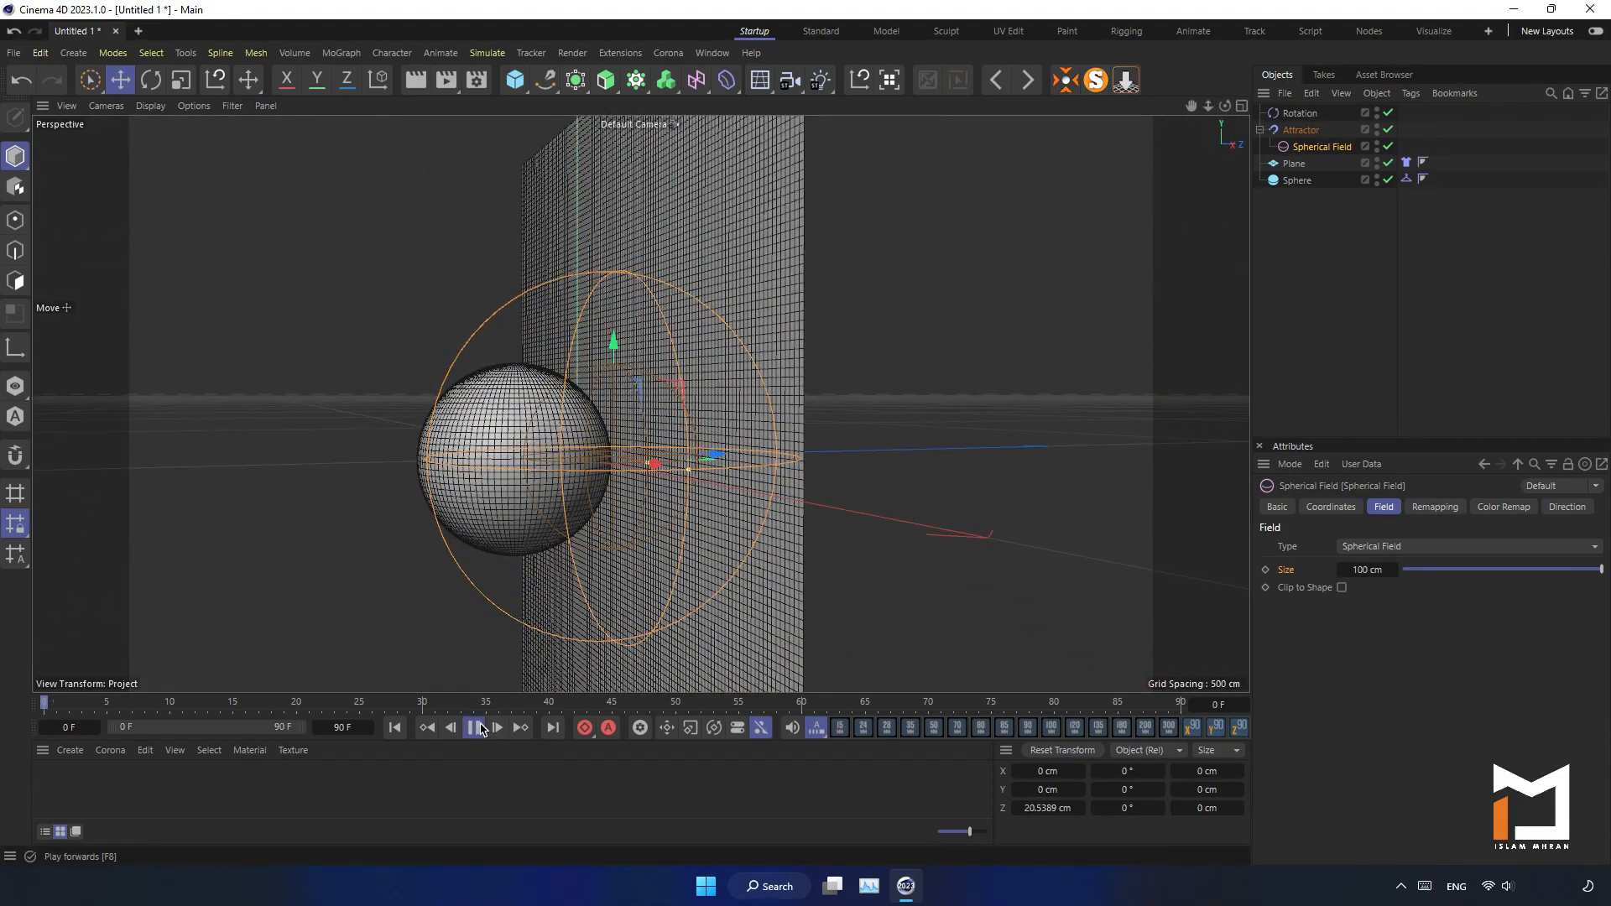
left_click(481, 728)
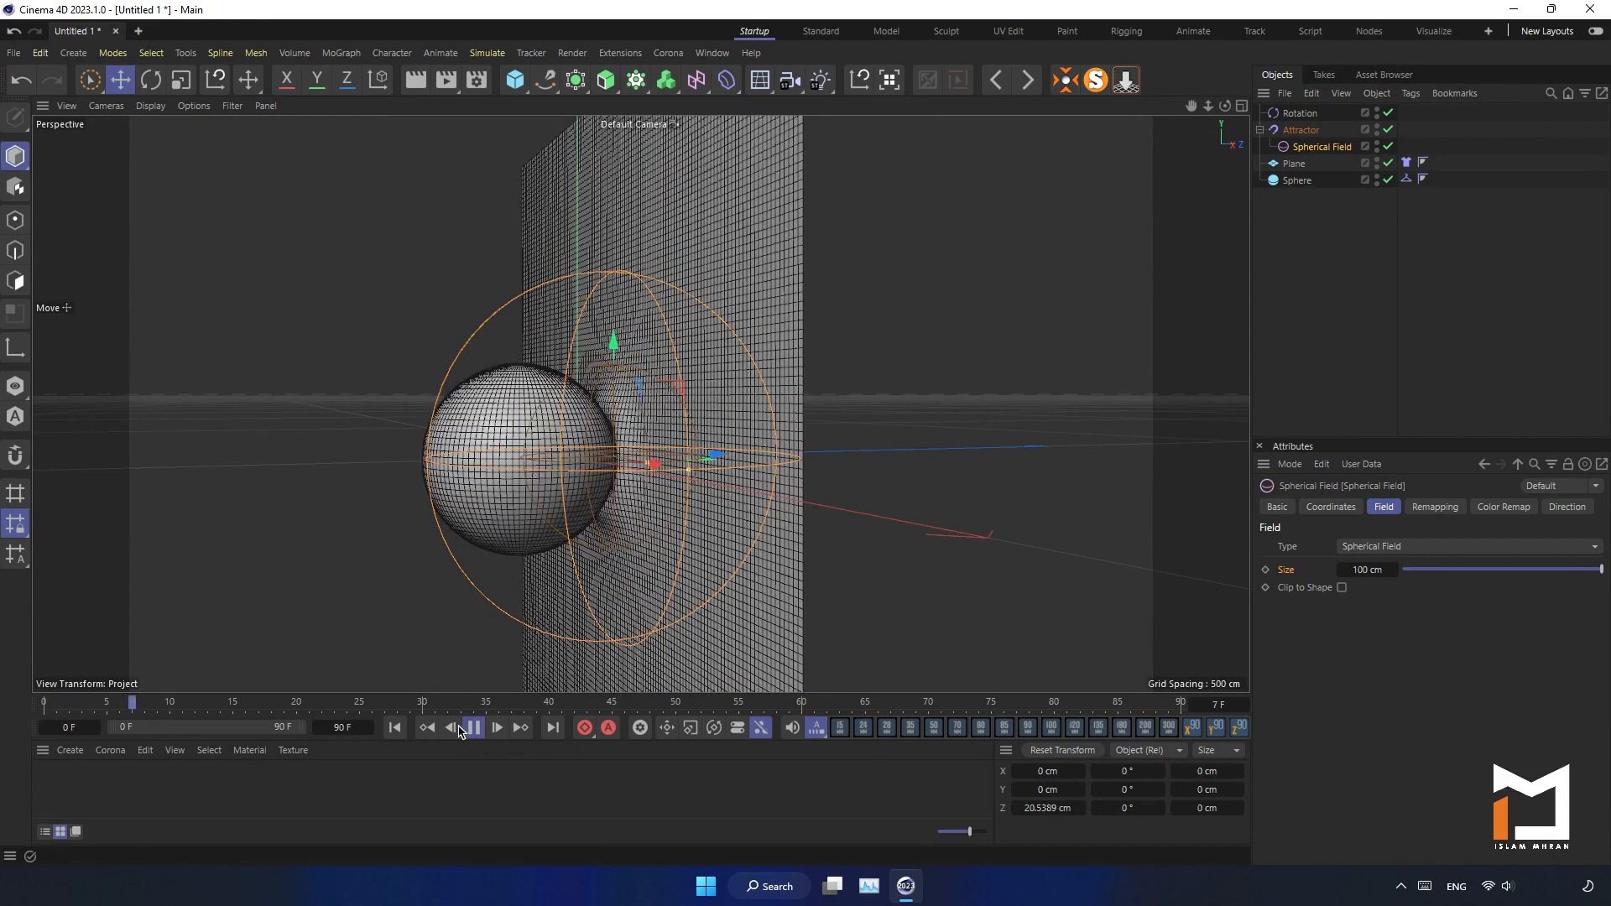
left_click(472, 727)
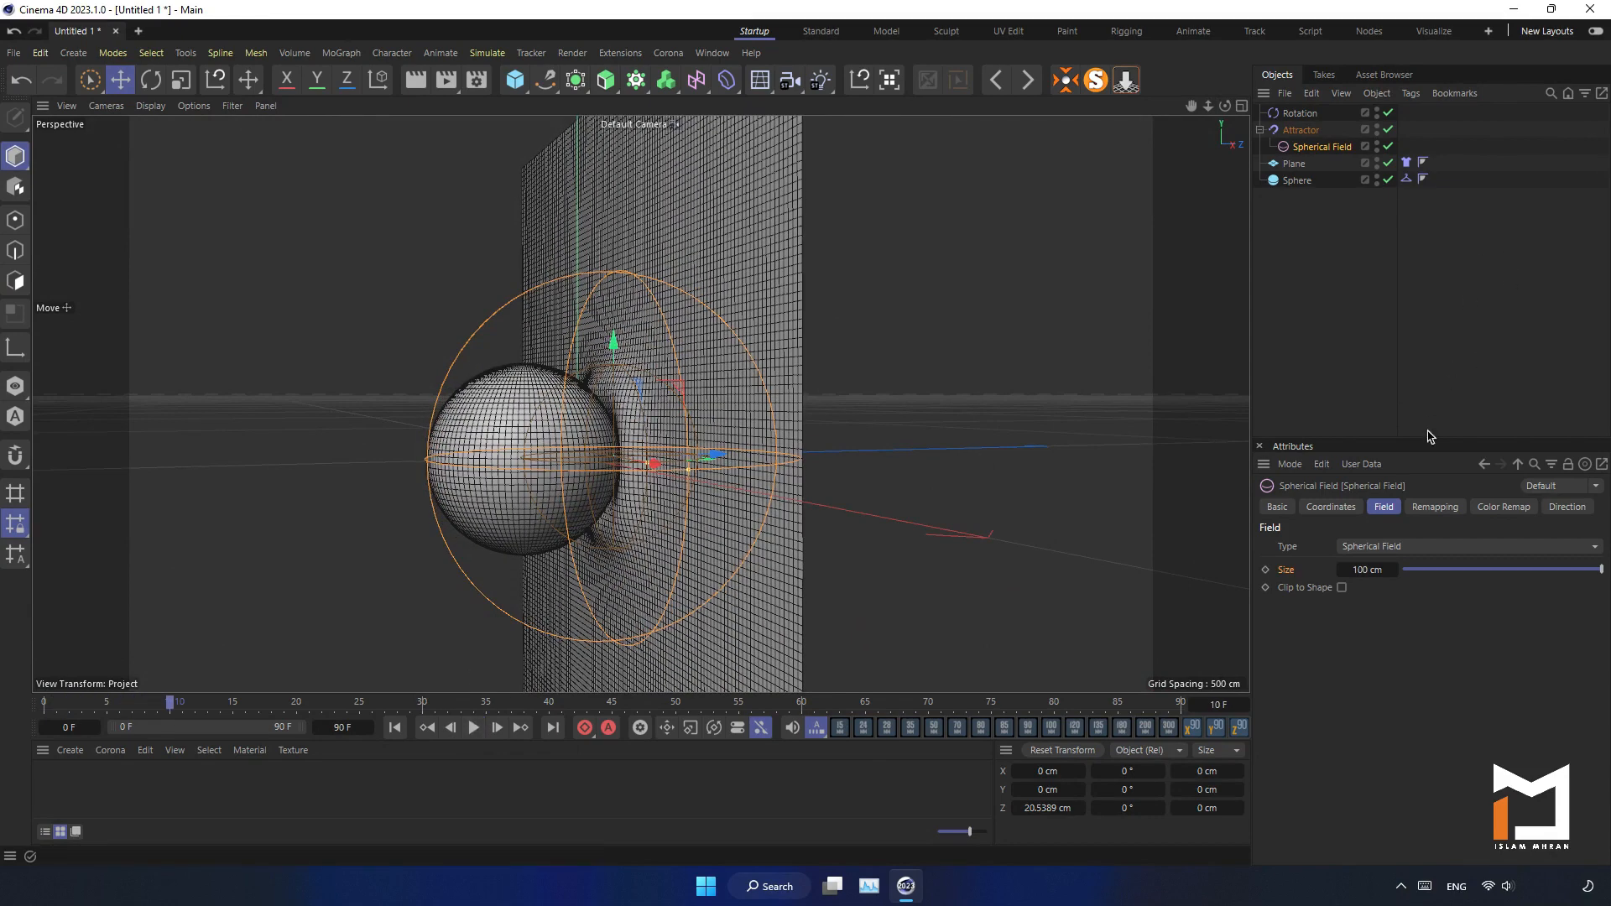
Step: Invert the Spherical Field's remapping, replay the simulation to frame 32 to check the cloth, and return to frame 0
left_click(1443, 506)
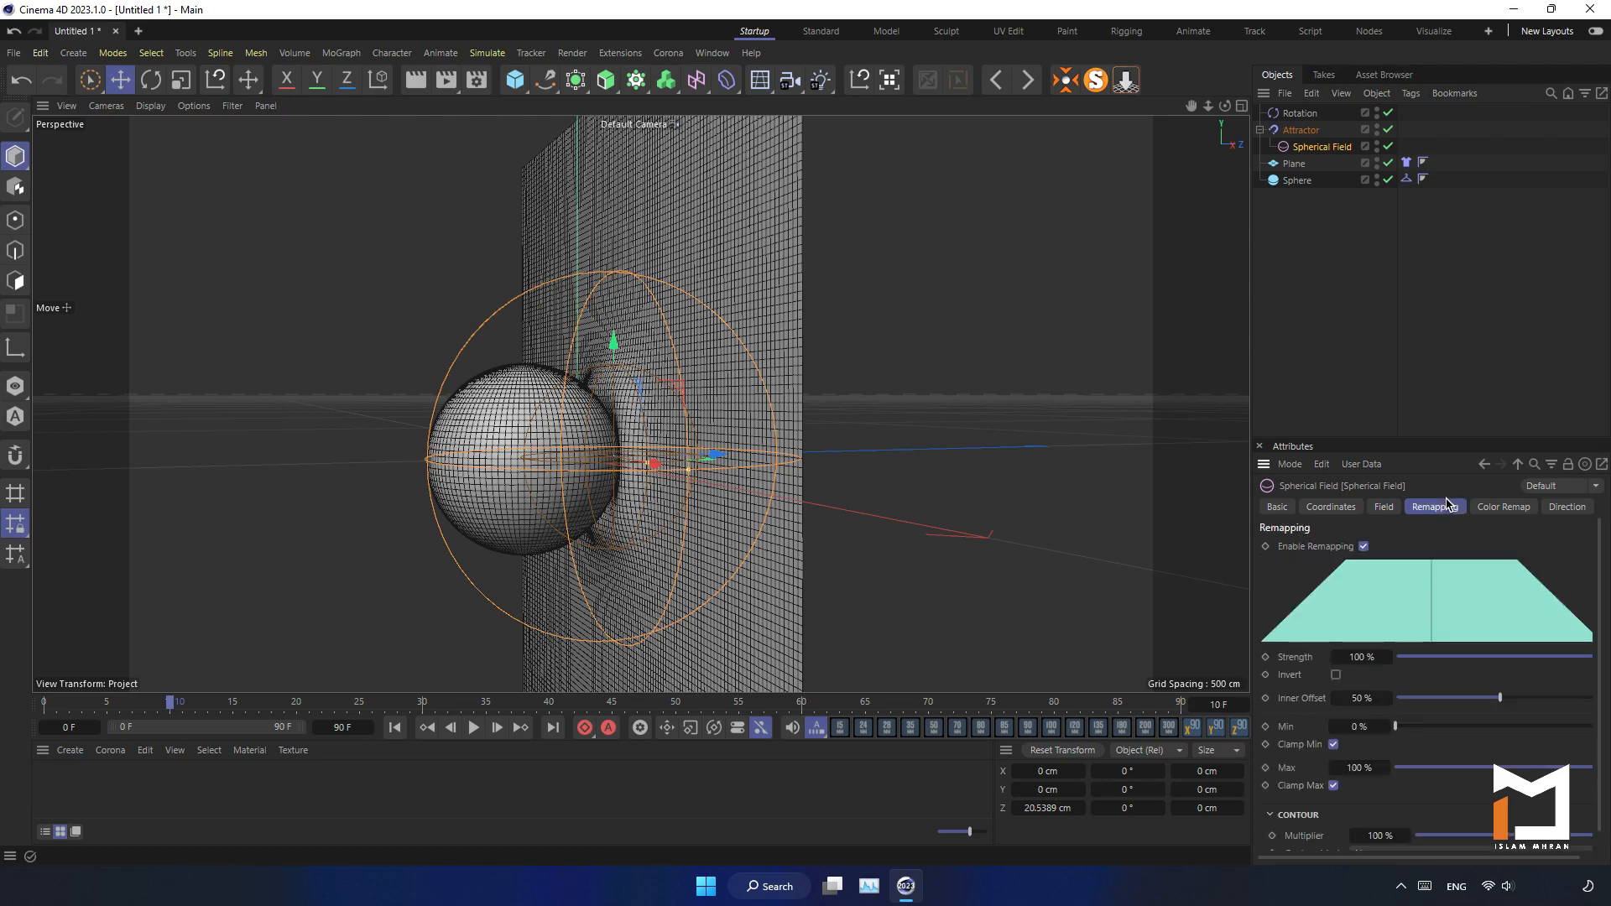
left_click(1337, 675)
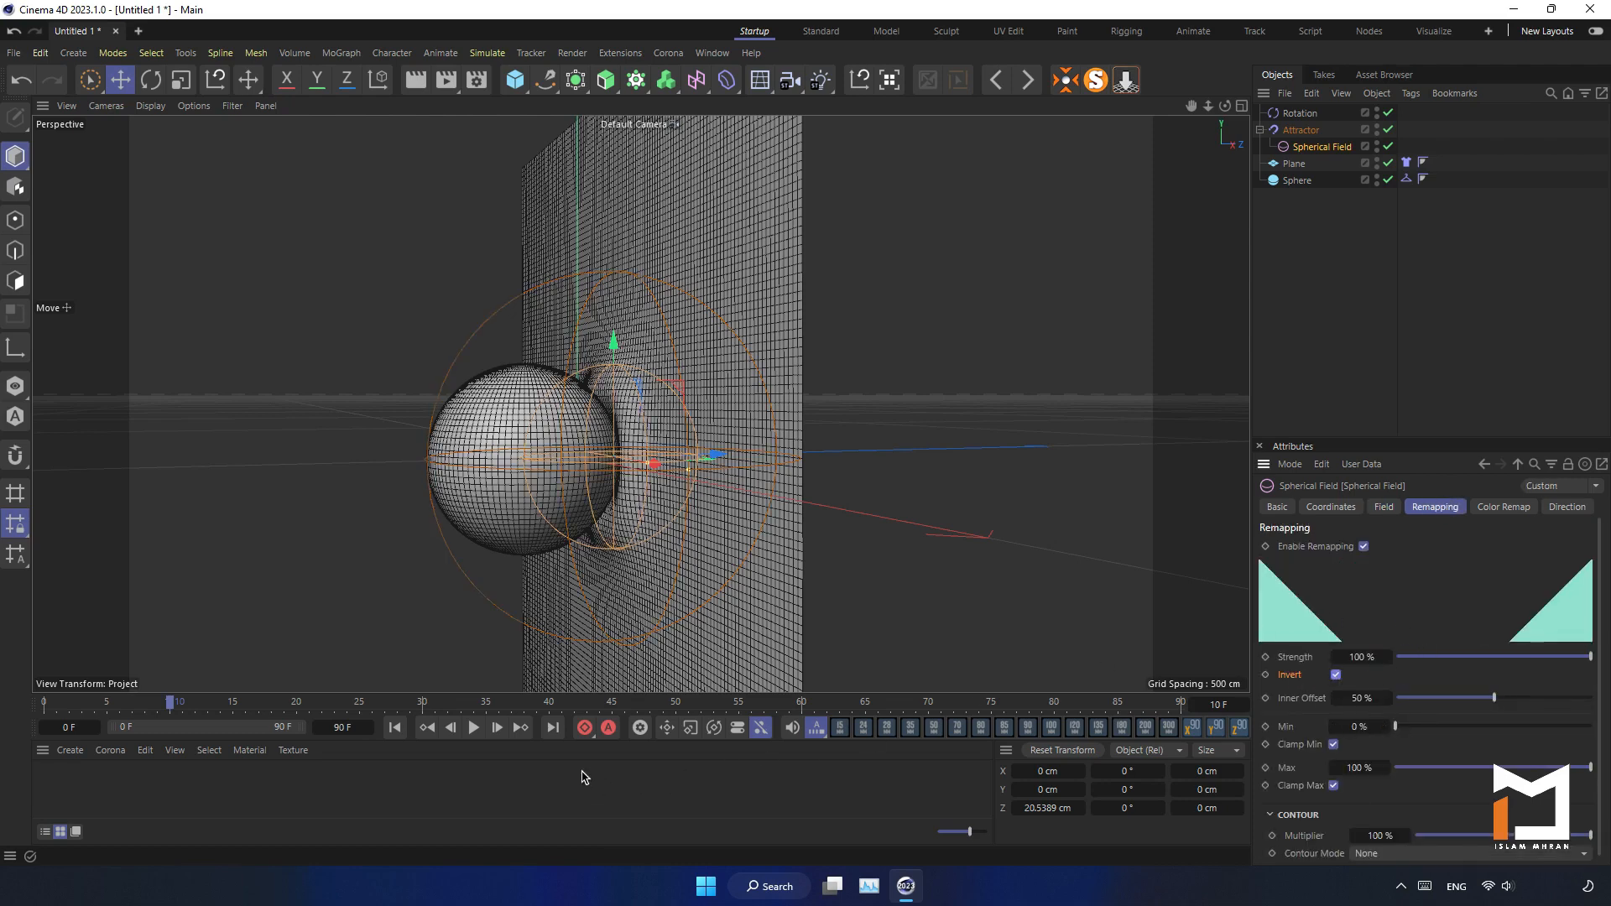
left_click(395, 728)
left_click(471, 728)
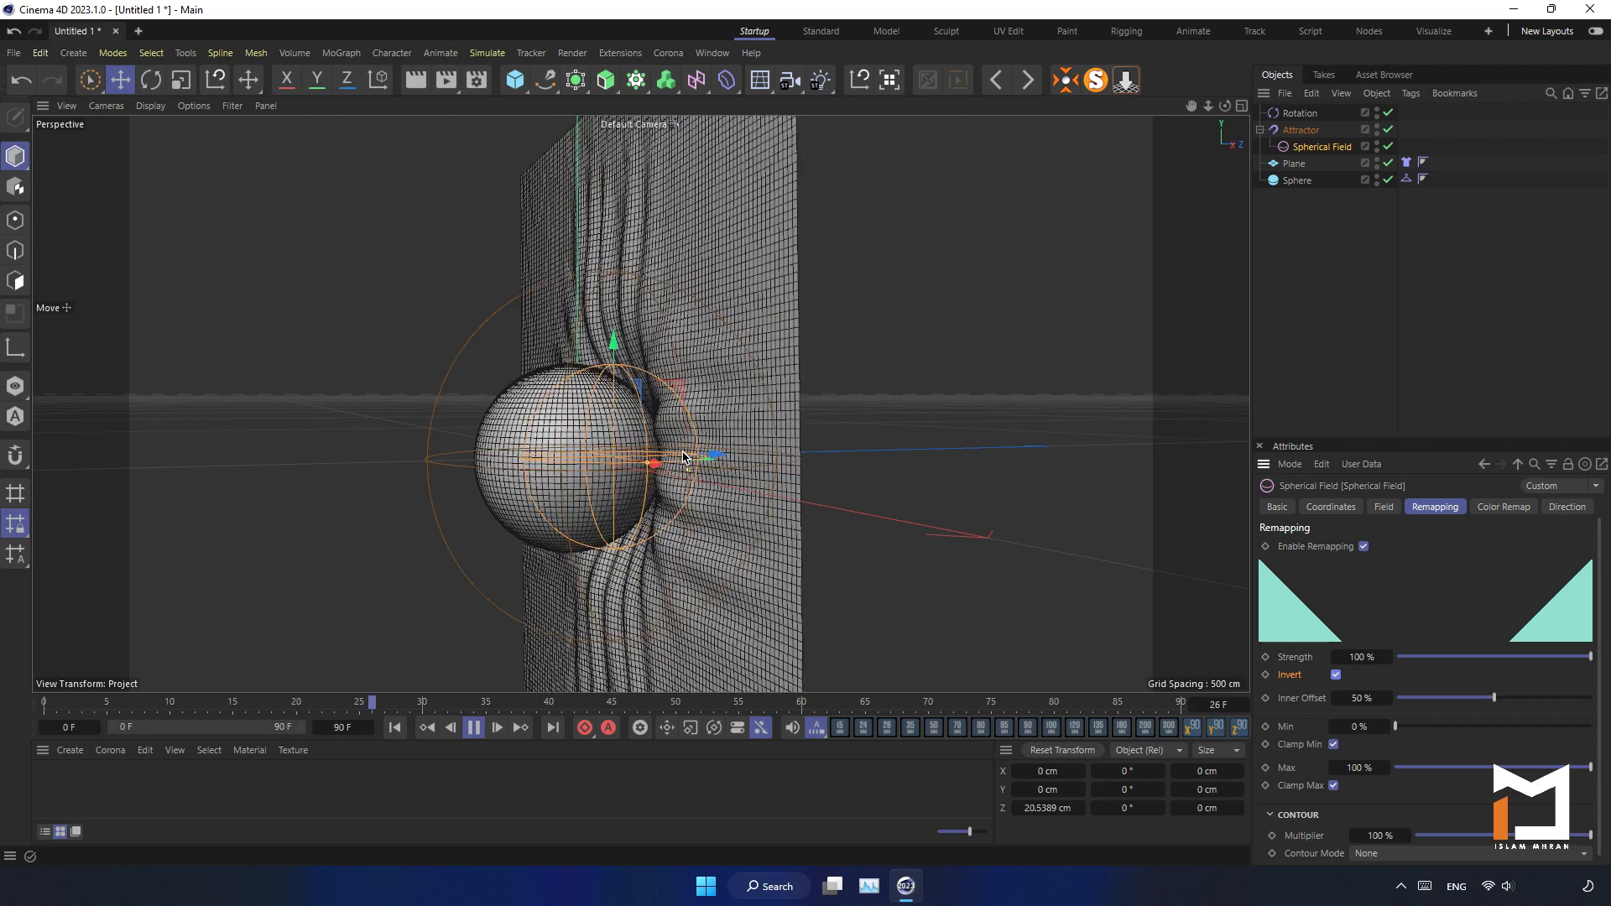
left_click(473, 727)
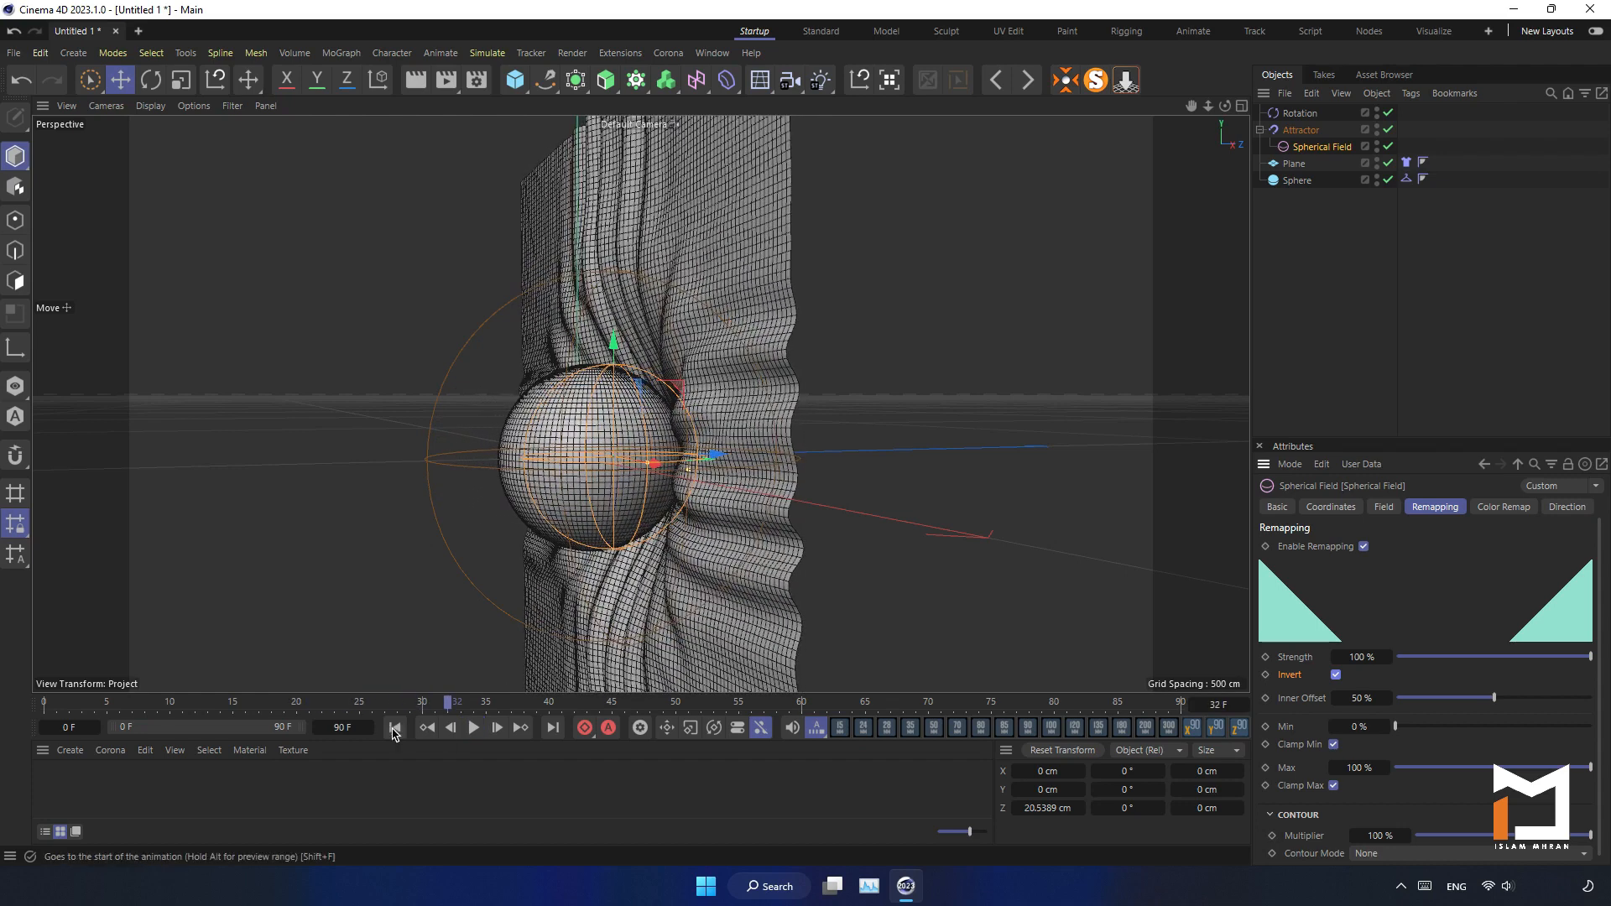
left_click(394, 727)
Step: Move the sphere along Z to about -24.3 cm and play the simulation to frame 45
left_click(592, 528)
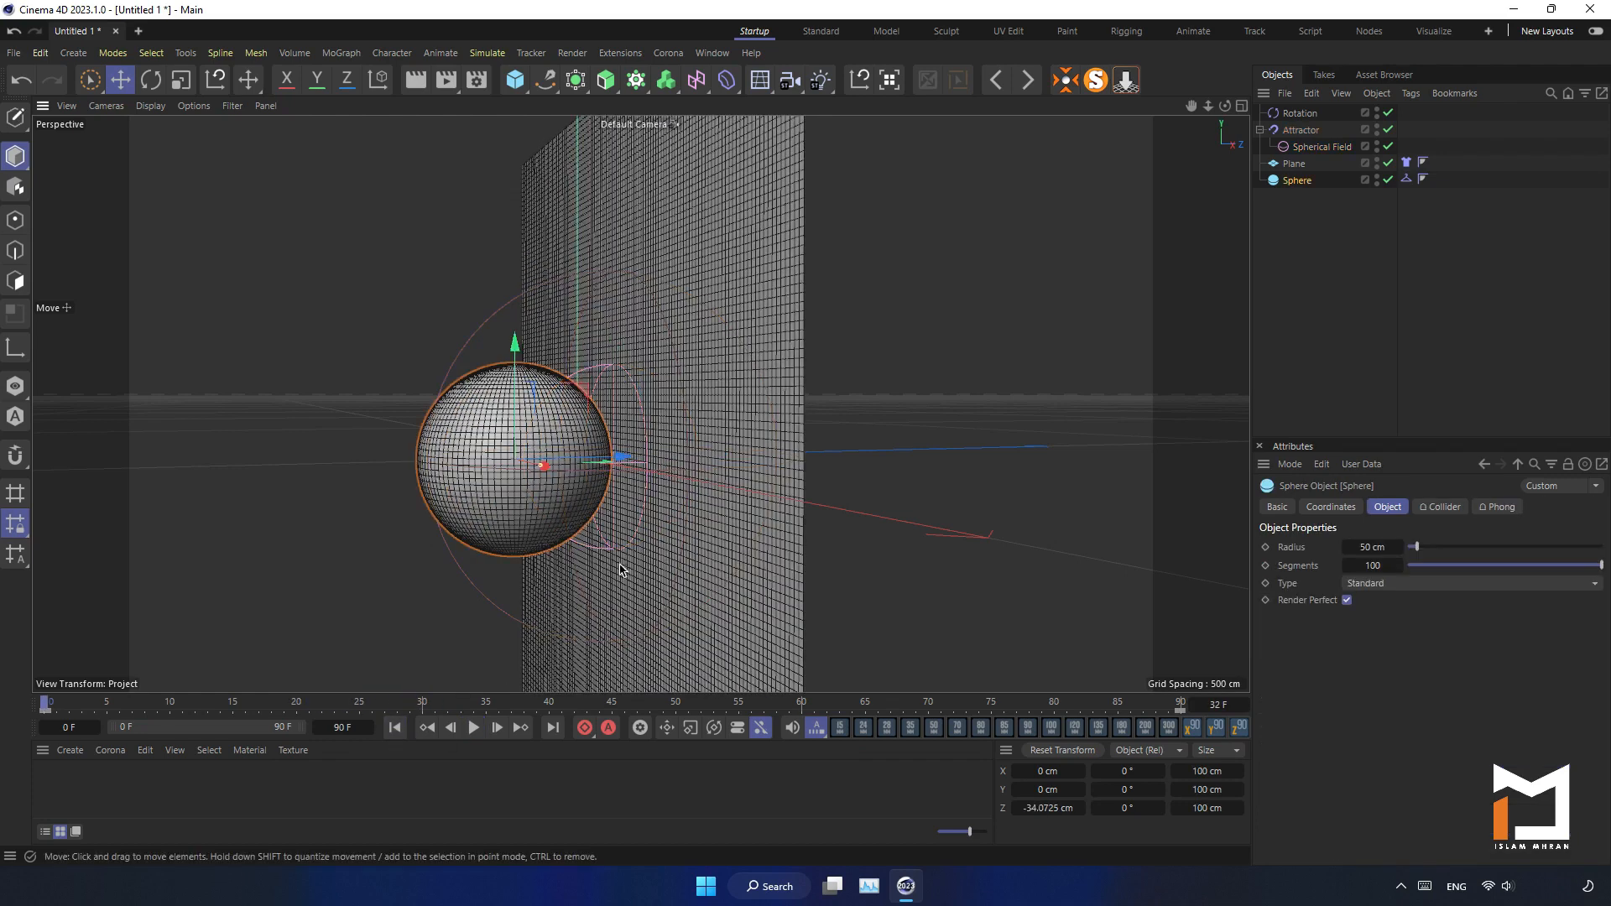
left_click_drag(621, 467, 647, 464)
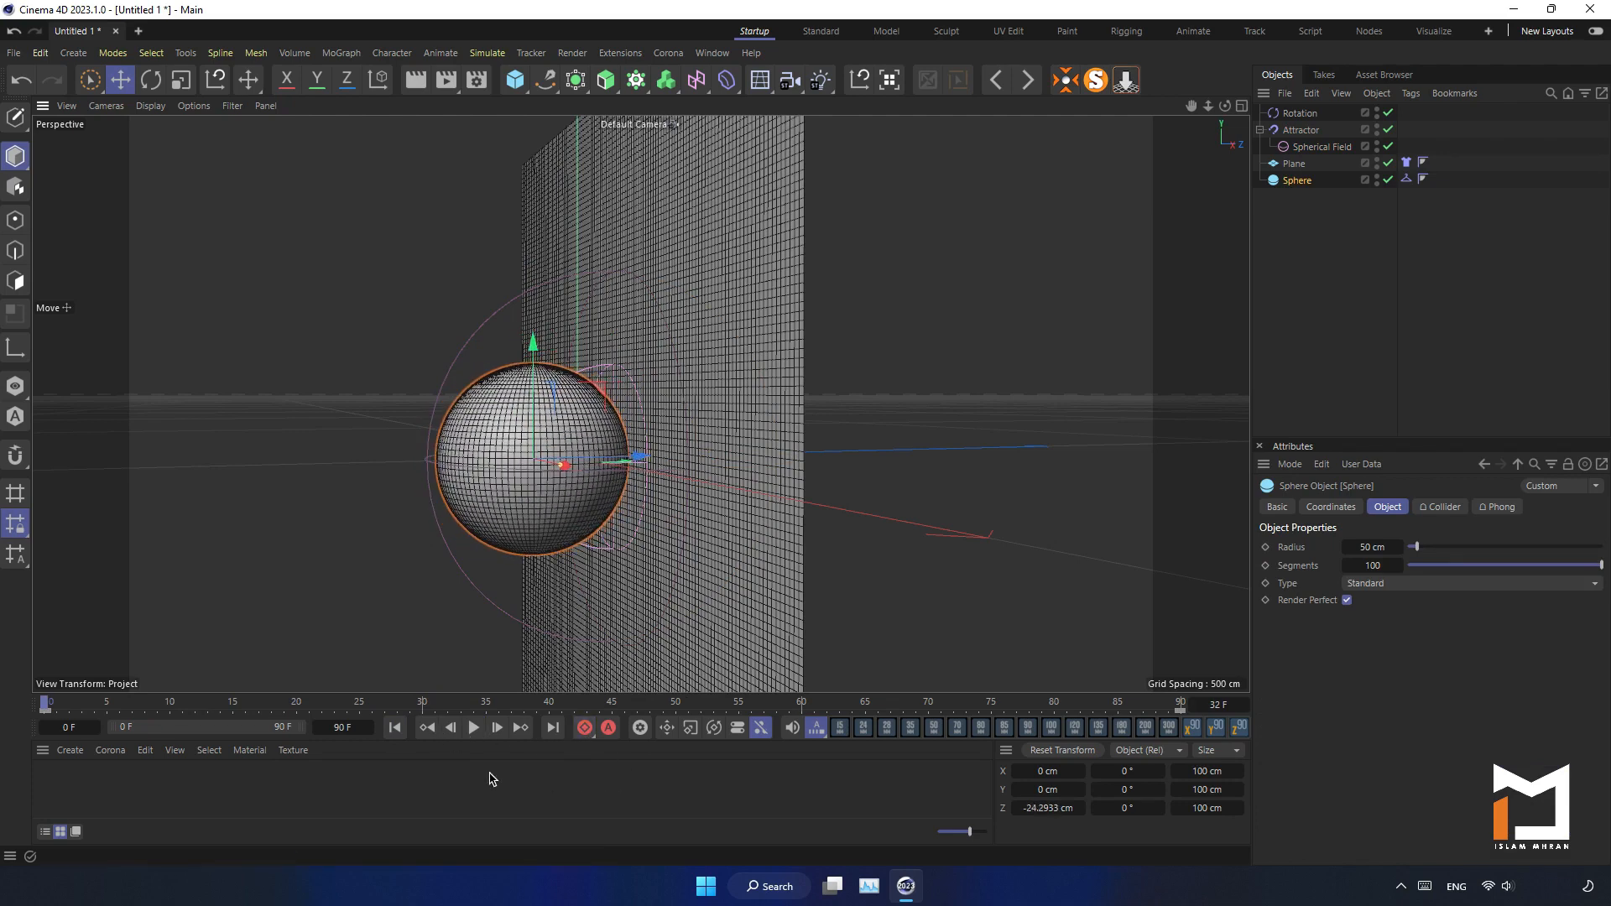
left_click(473, 728)
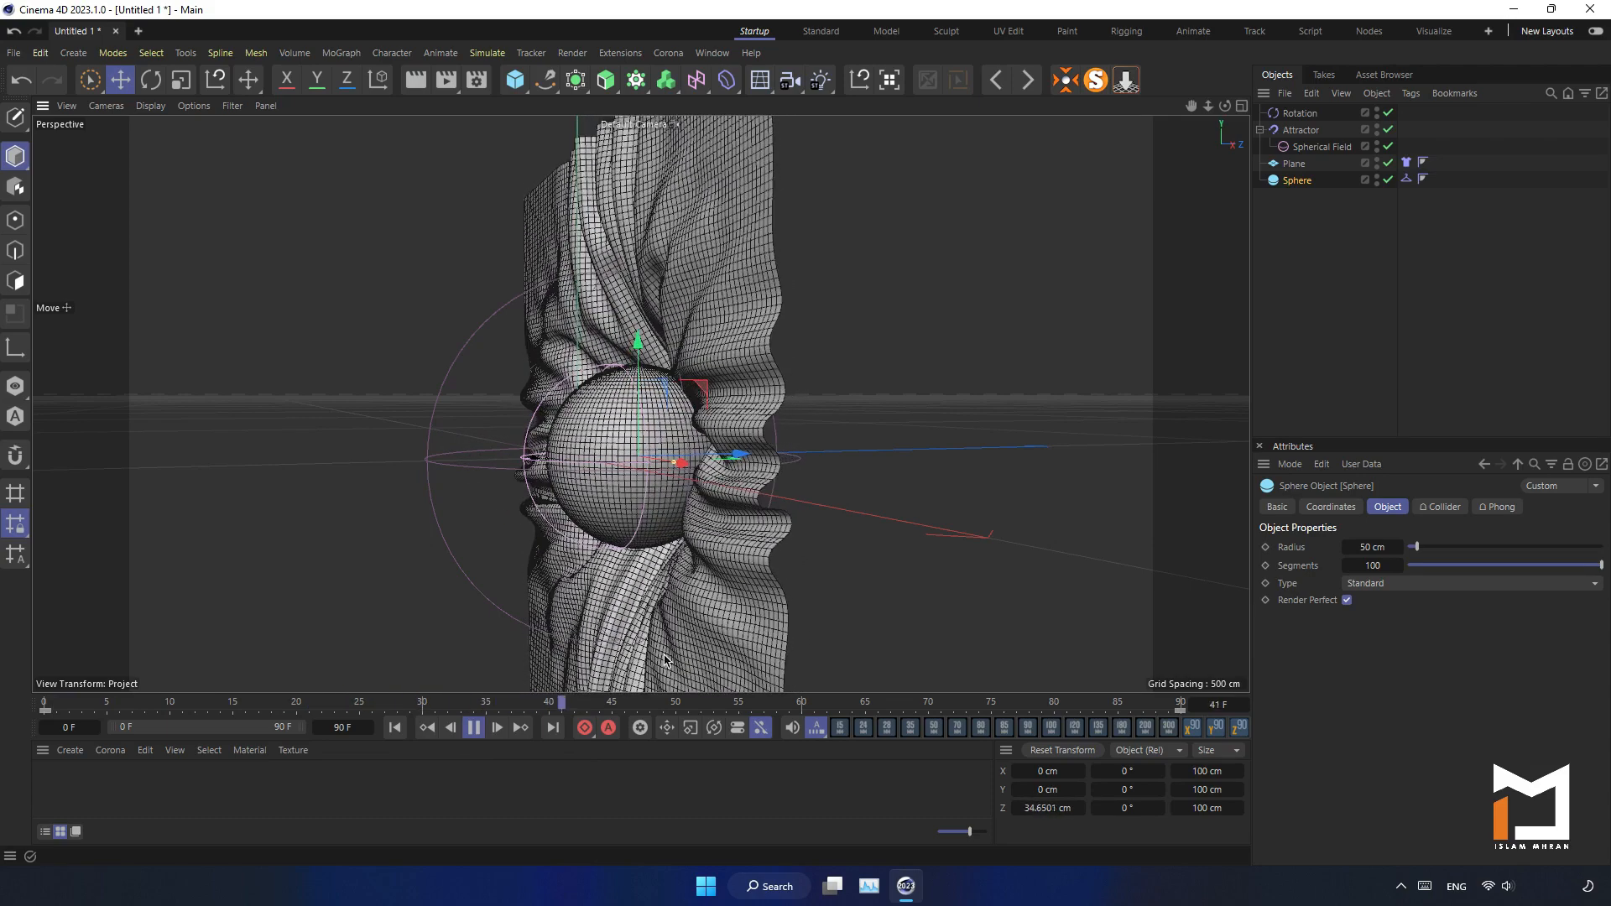
left_click(473, 730)
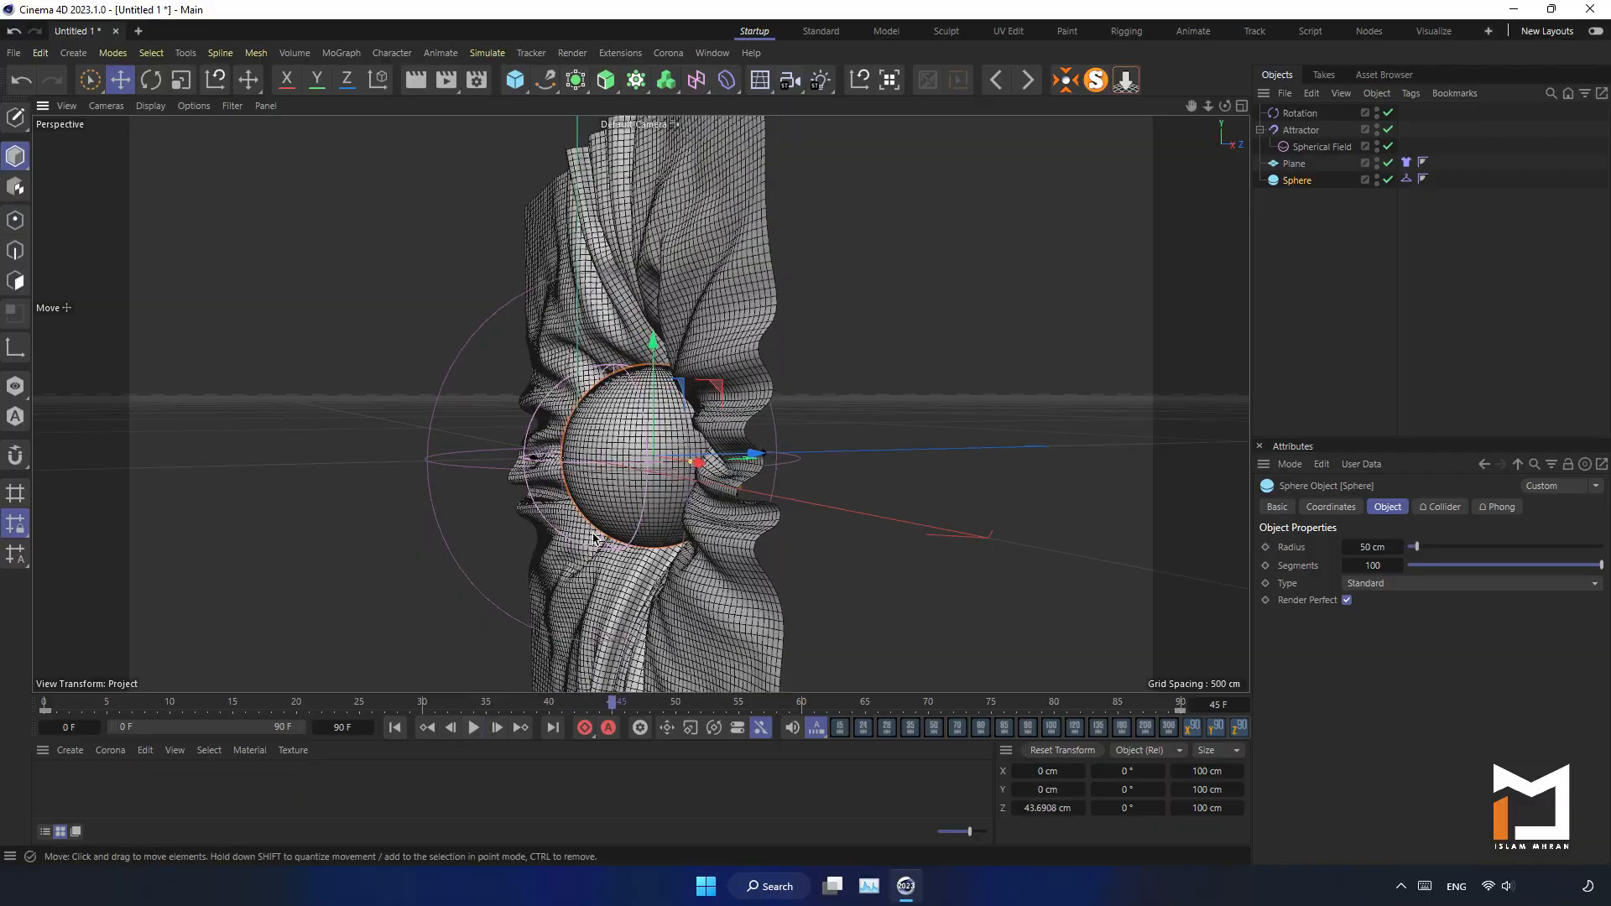
Step: Parent the cloth plane under a Subdivision Surface and inspect the smoothed folds around the sphere
left_click_drag(587, 532, 648, 460, "alt")
right_click_drag(647, 463, 694, 507, "alt")
middle_click_drag(694, 507, 637, 347, "alt")
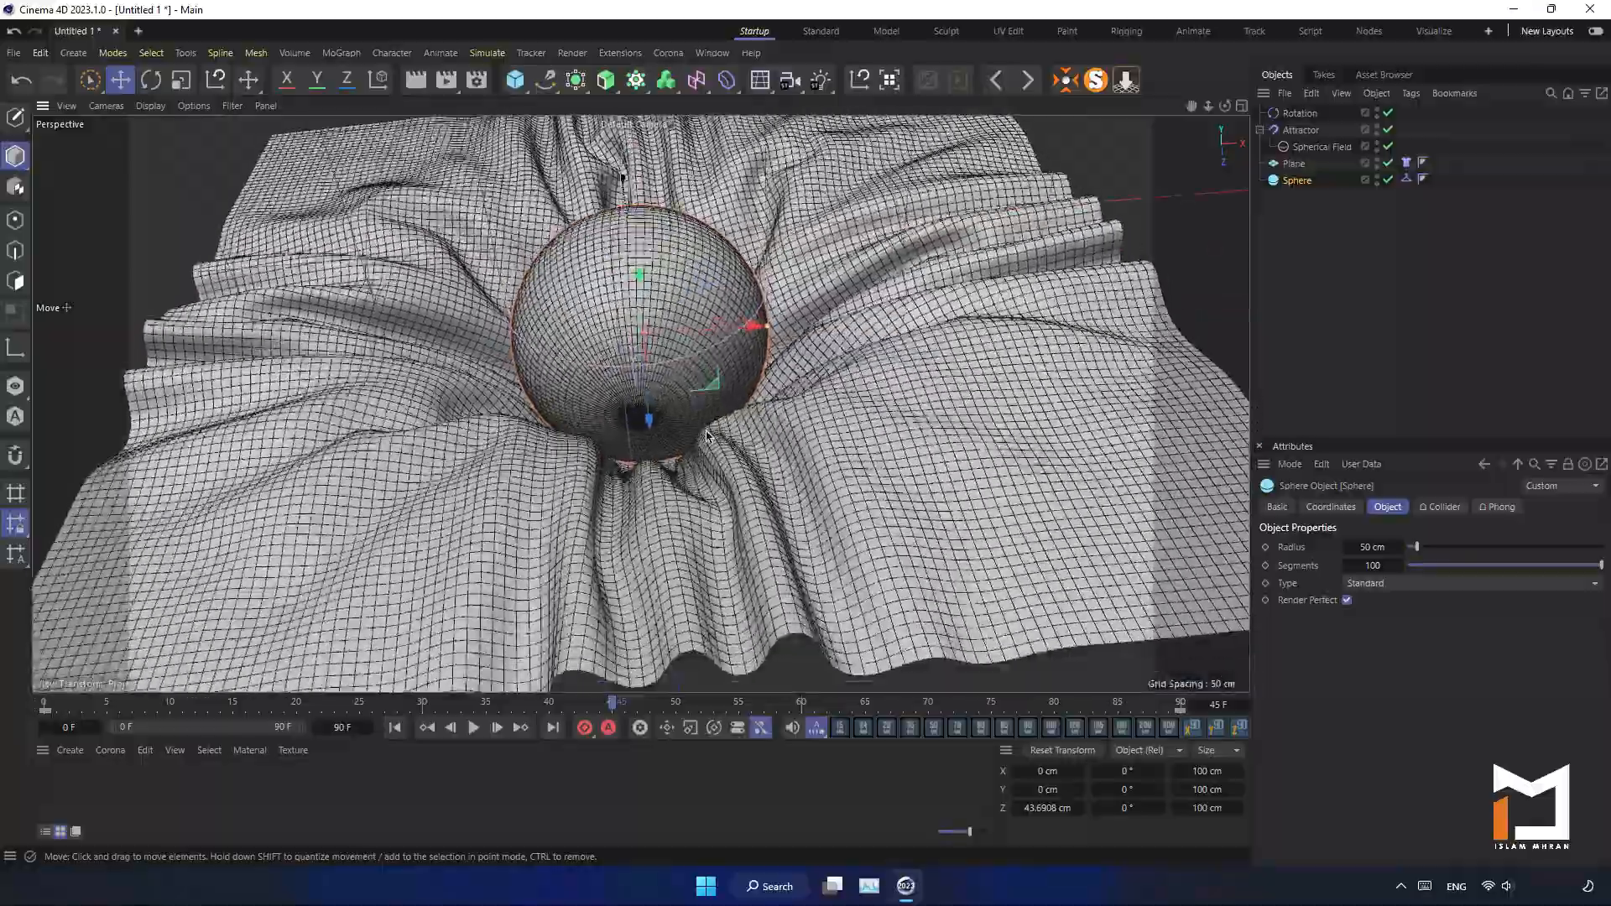
left_click_drag(663, 420, 656, 484, "alt")
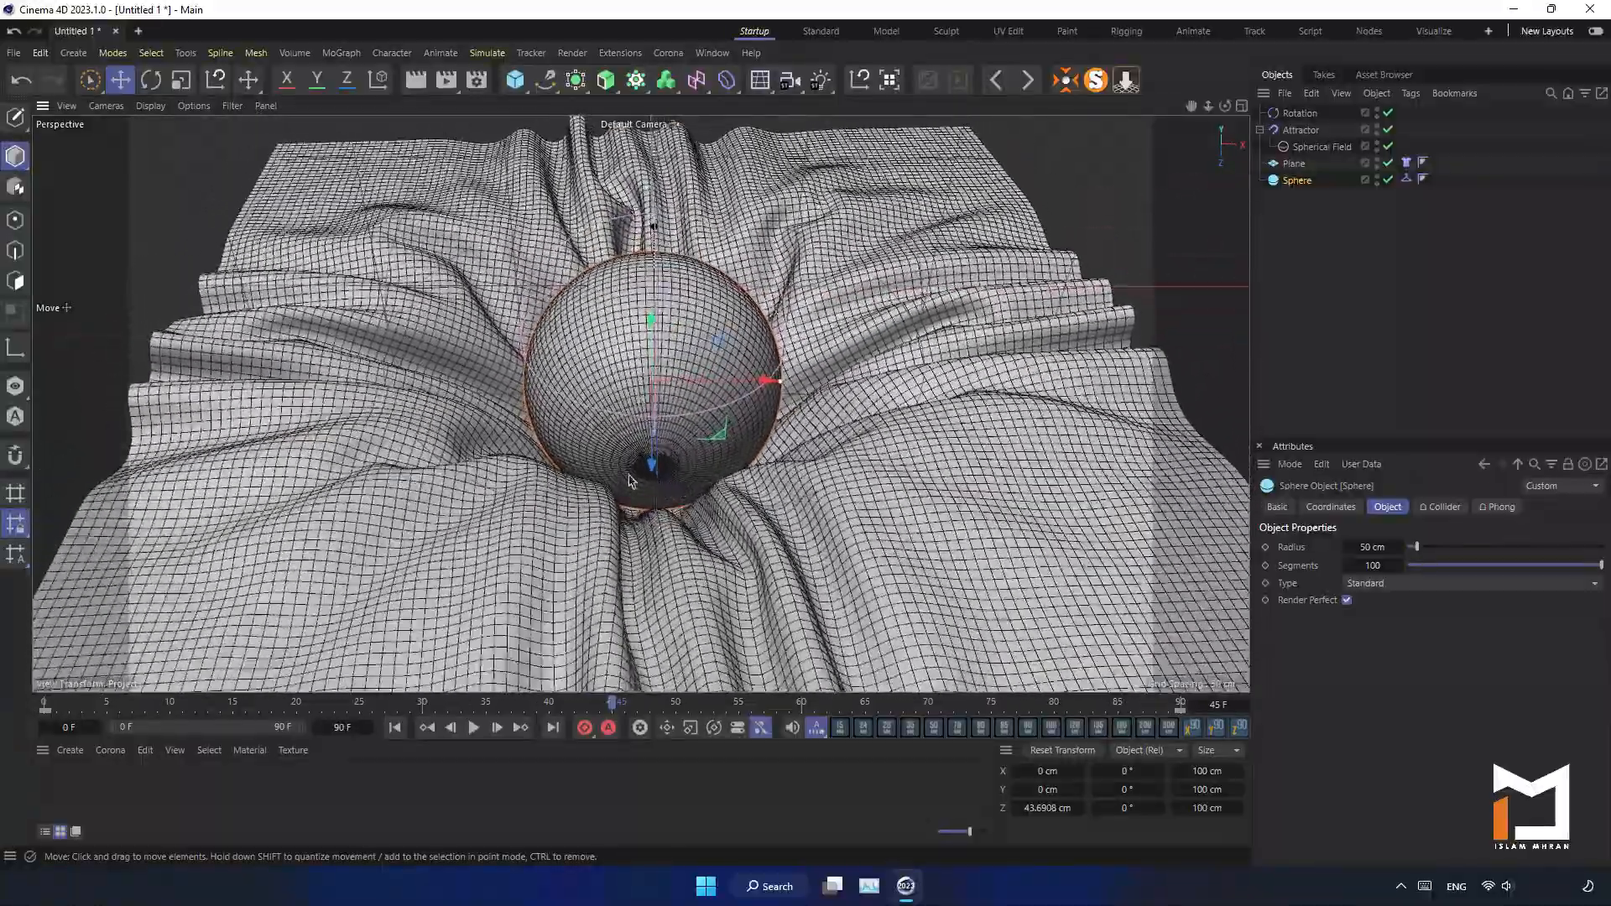
mouse_move(637, 429)
left_mouse_down("alt")
mouse_move(613, 271)
mouse_move(769, 449)
mouse_move(629, 425)
left_mouse_up("alt")
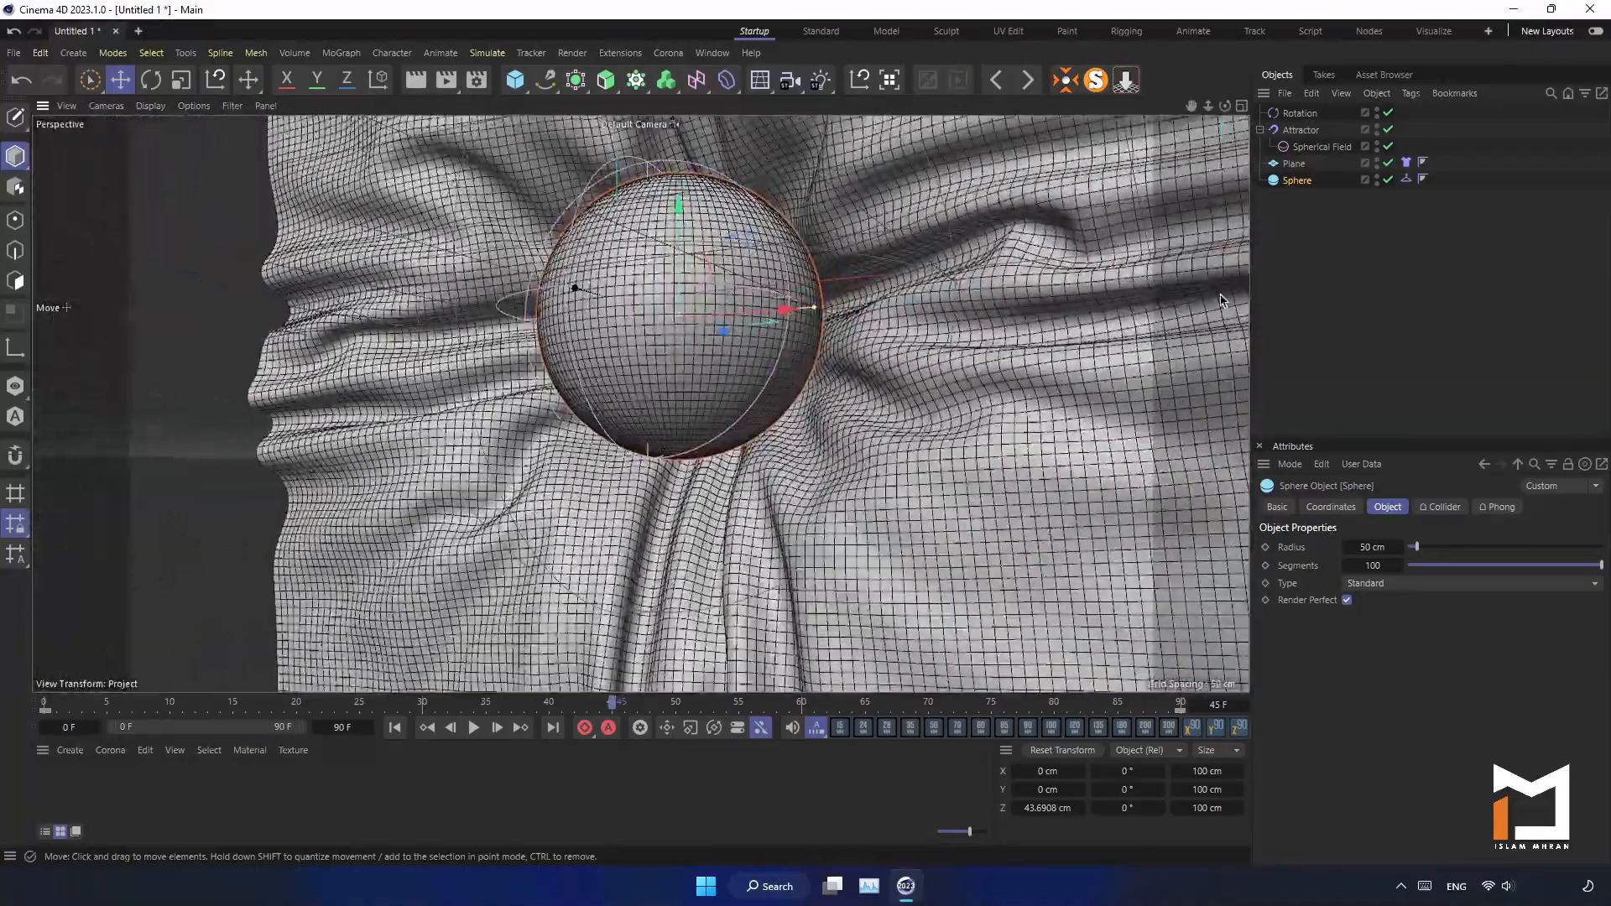
left_click(1294, 165)
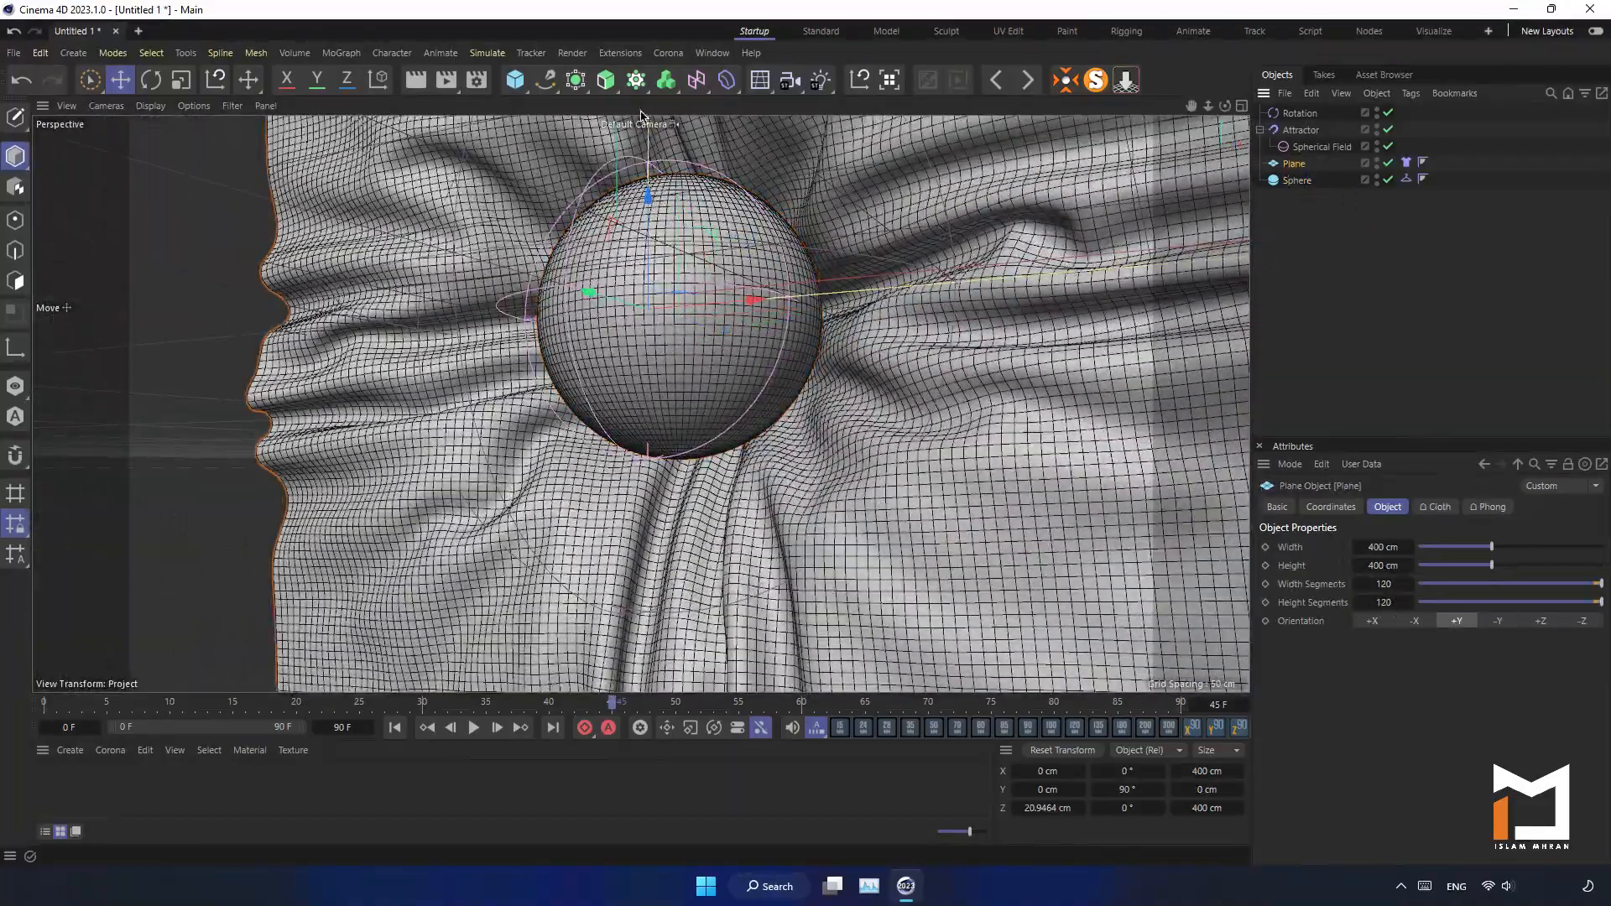
left_click(576, 80, "alt")
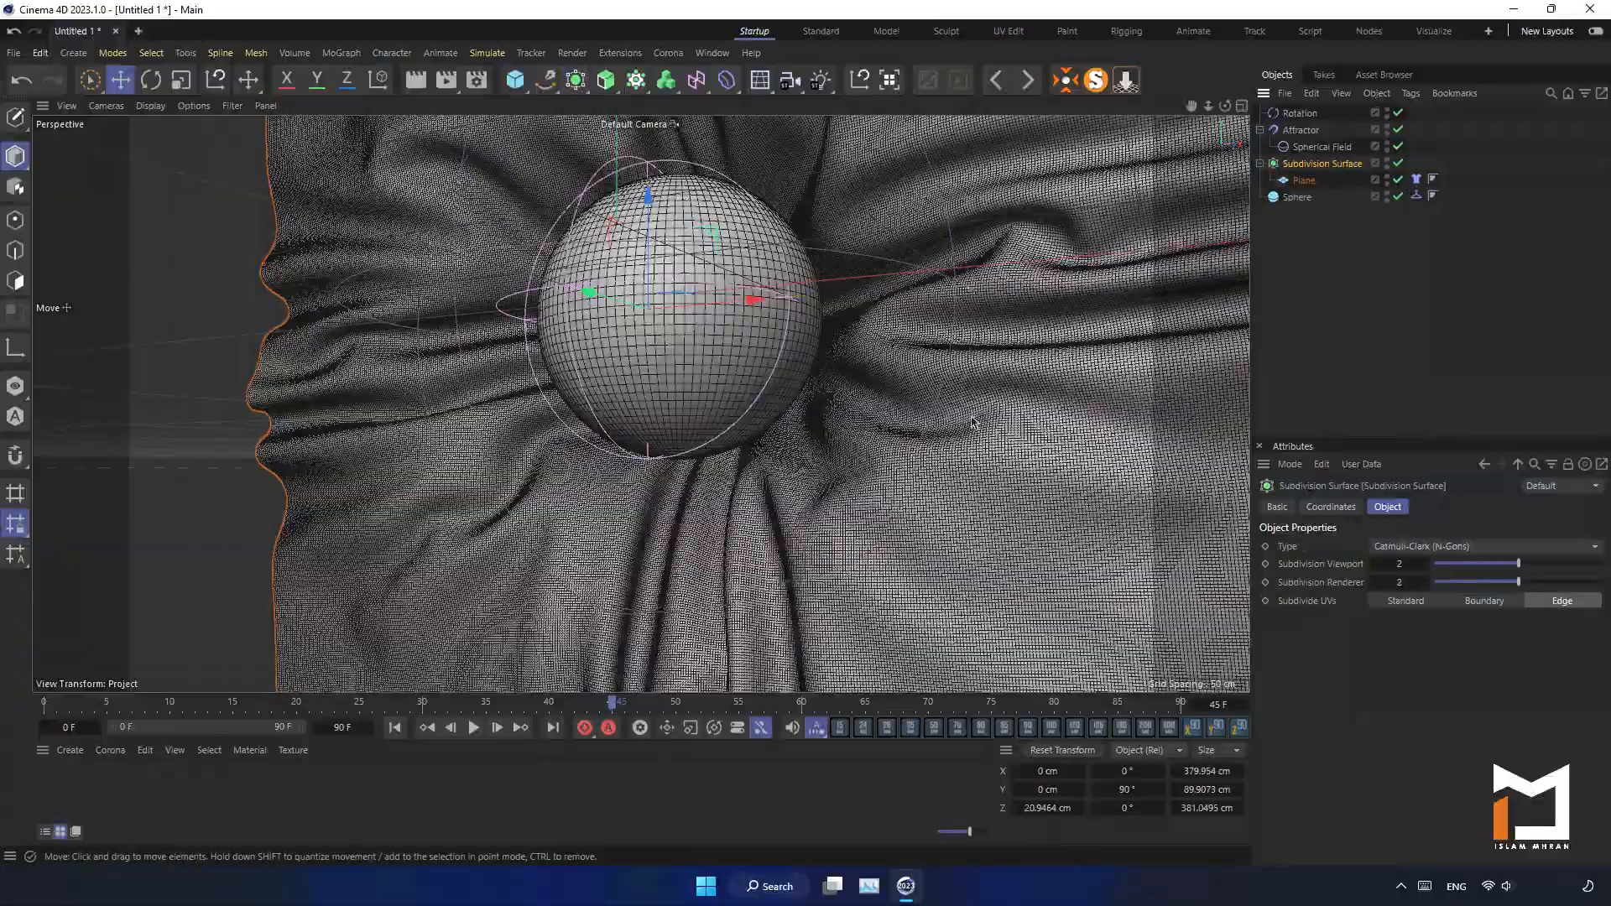
left_click_drag(889, 467, 882, 295, "alt")
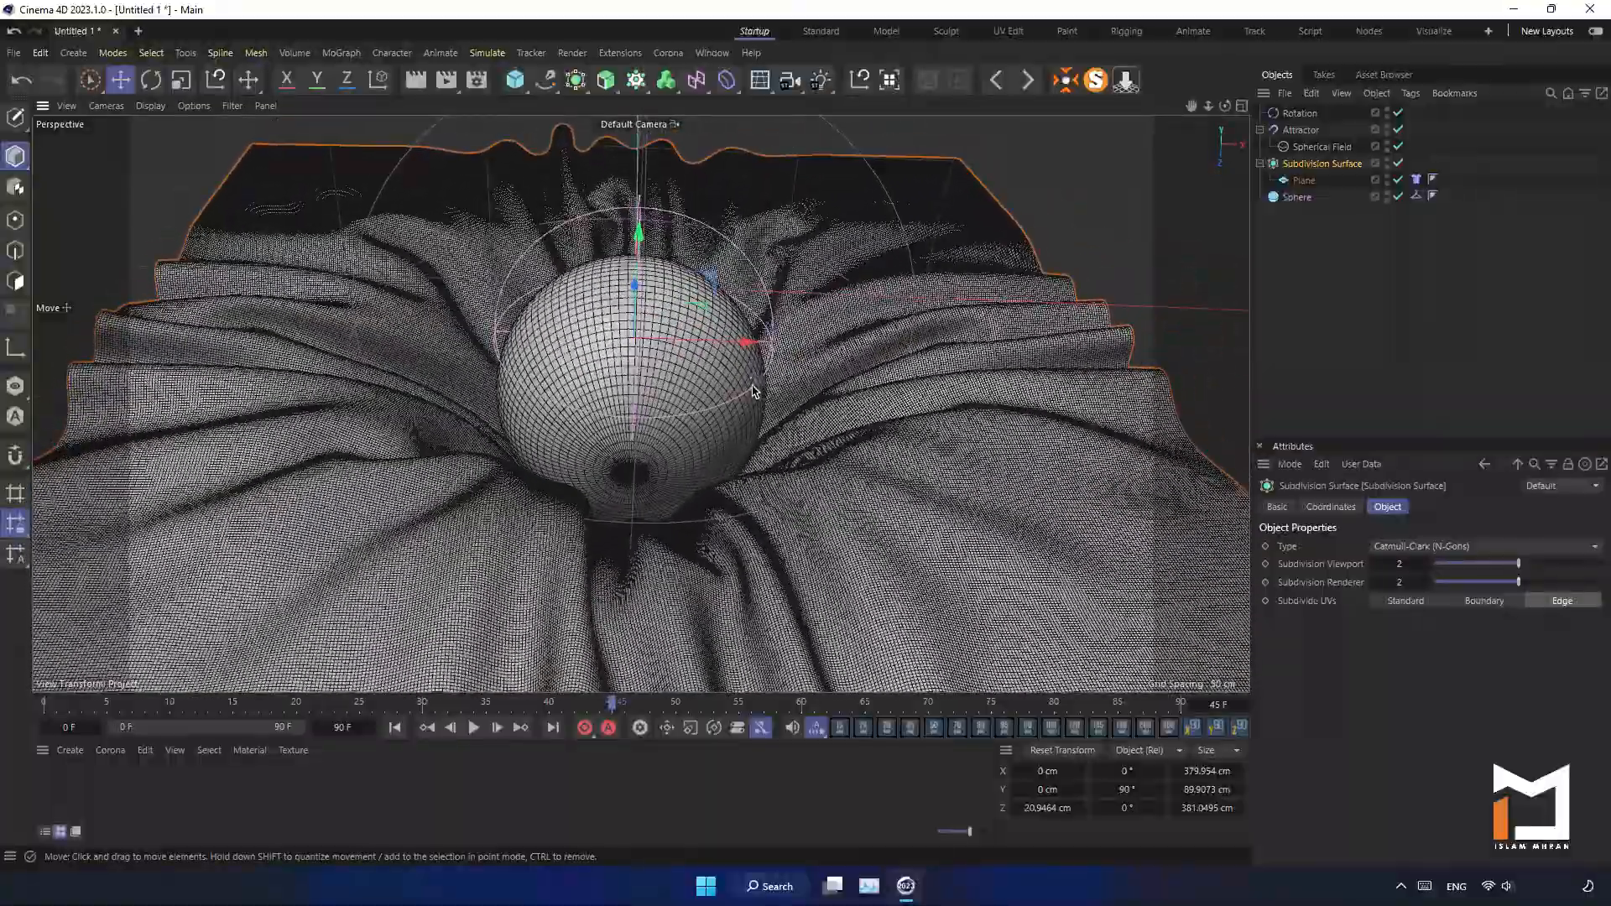
scroll(753, 386, "up", 1)
scroll(663, 414, "down", 1)
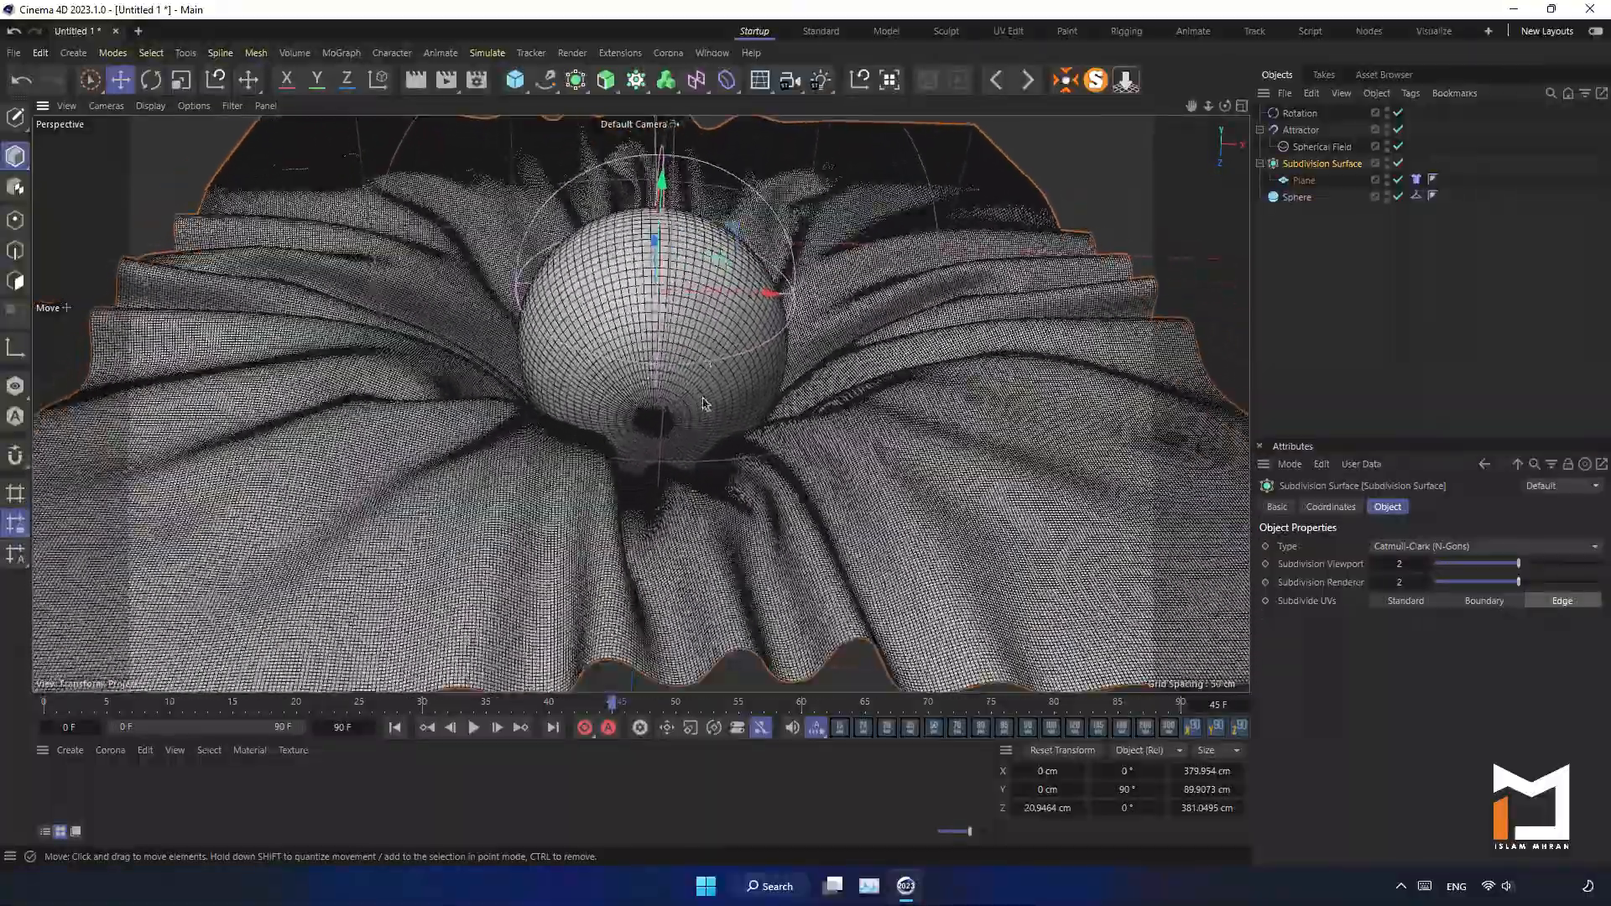
left_click_drag(703, 404, 730, 481, "alt")
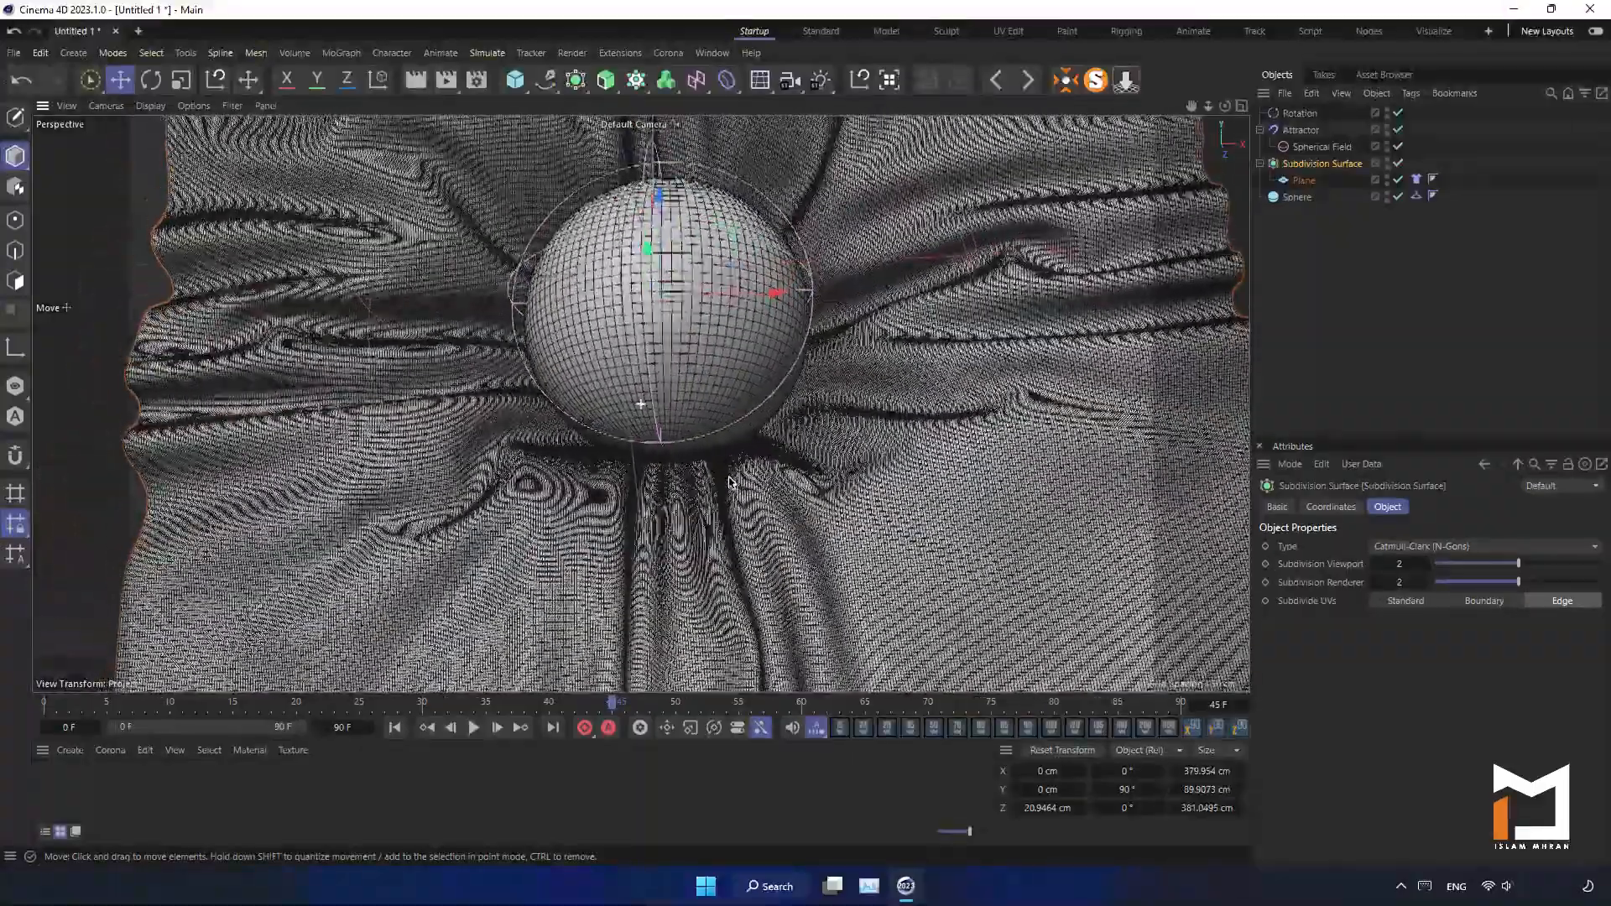
Step: Replay the simulation from the start to frame 56 to check the subdivided cloth
key("shift+f")
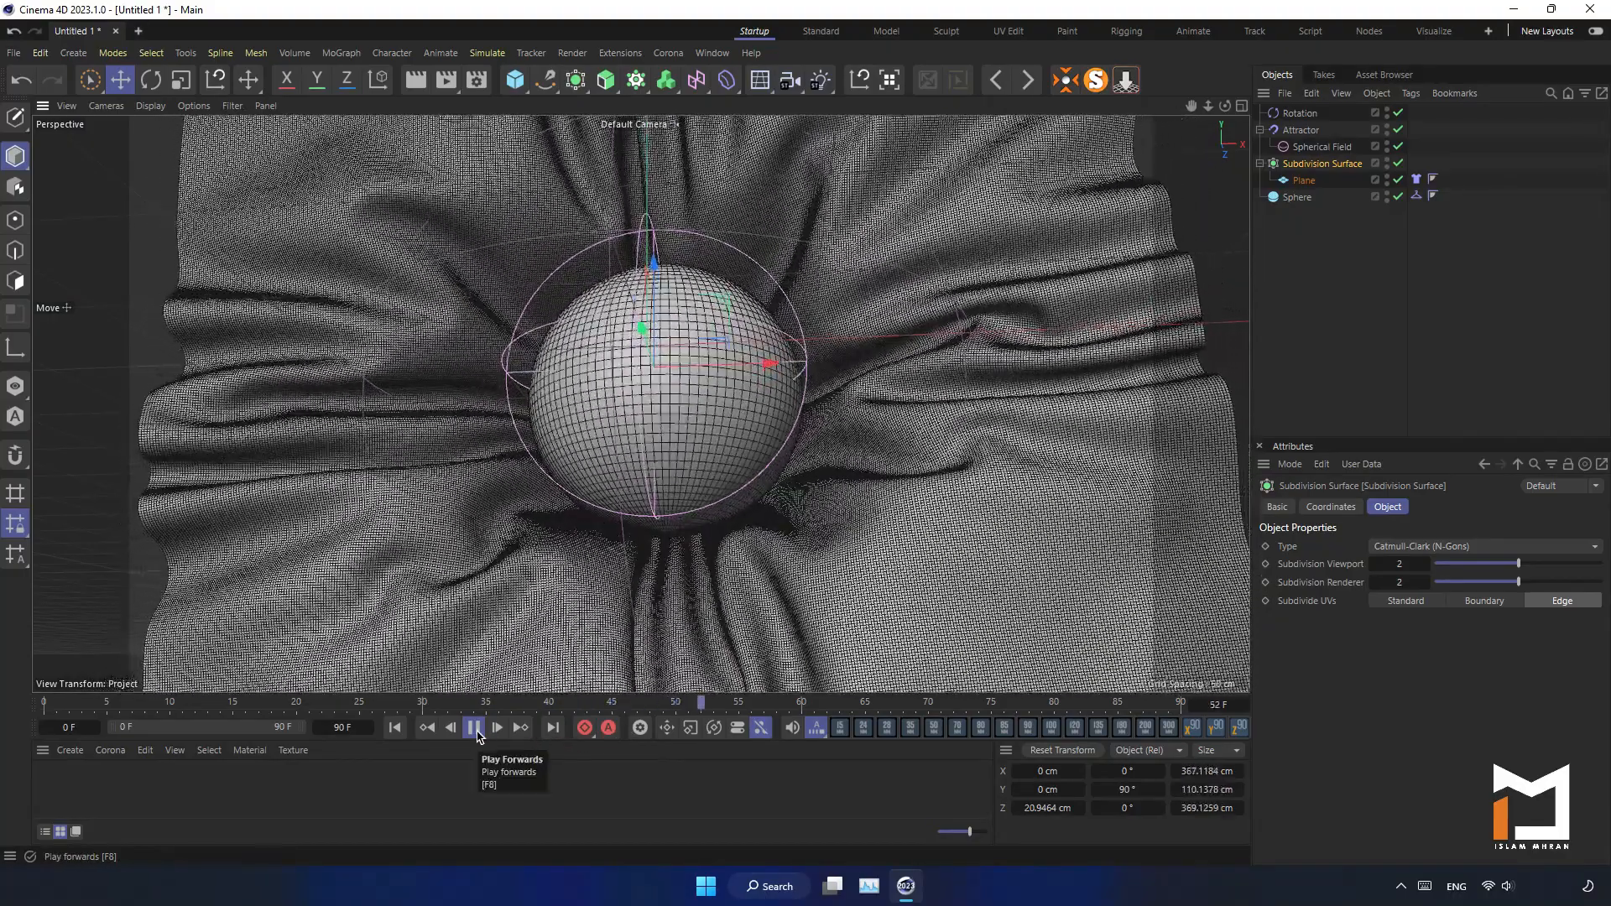
left_click(475, 729)
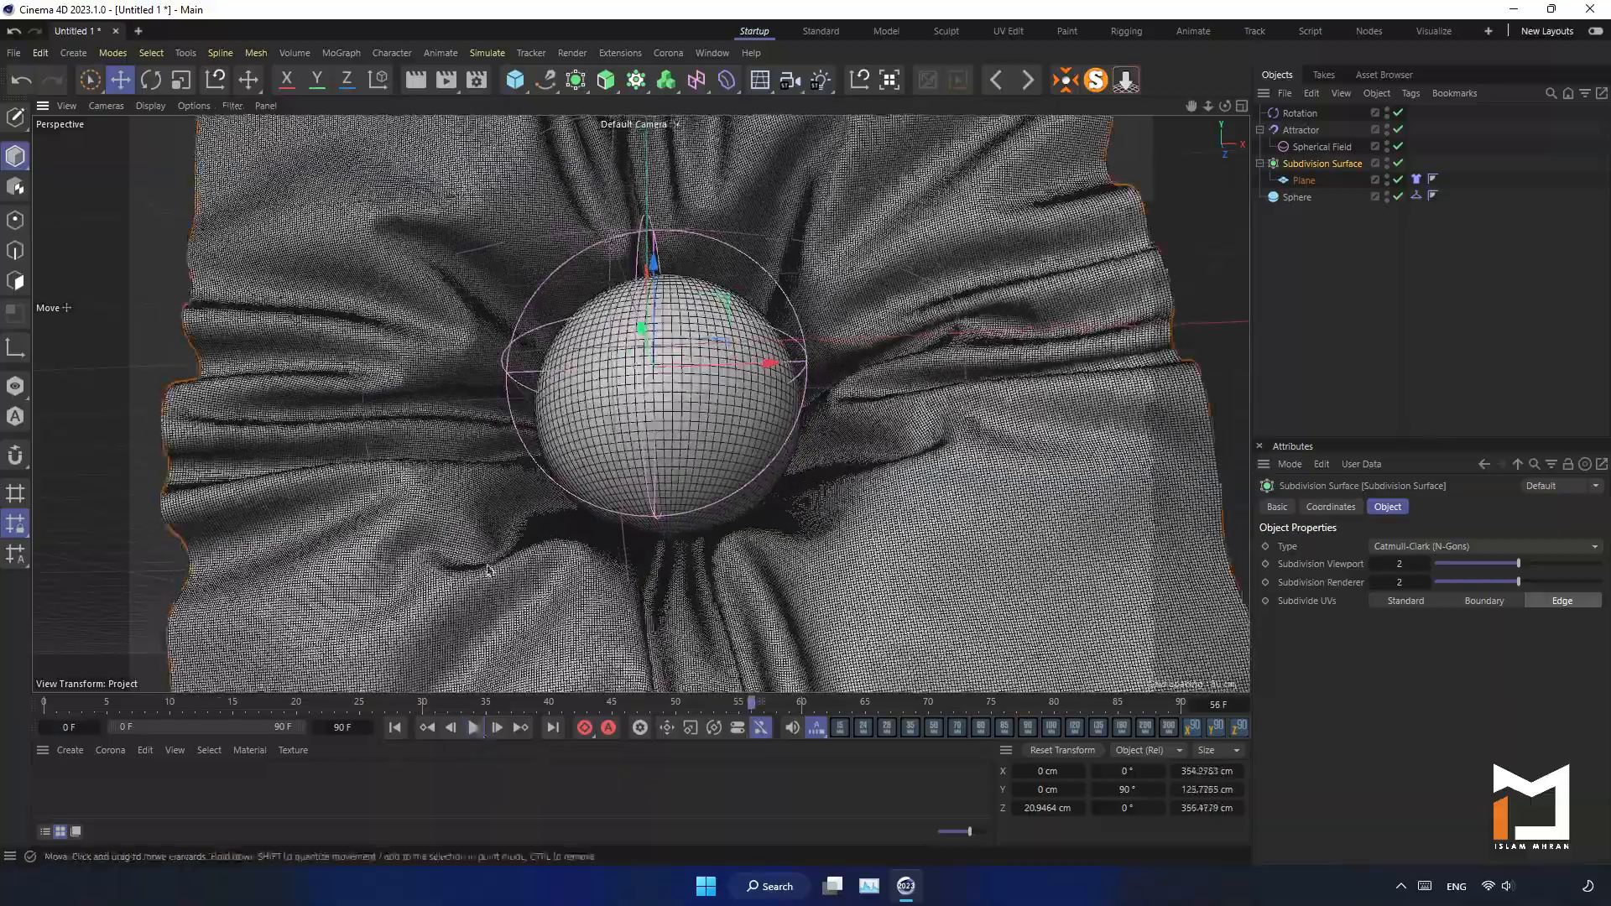
left_click_drag(636, 537, 705, 420, "alt")
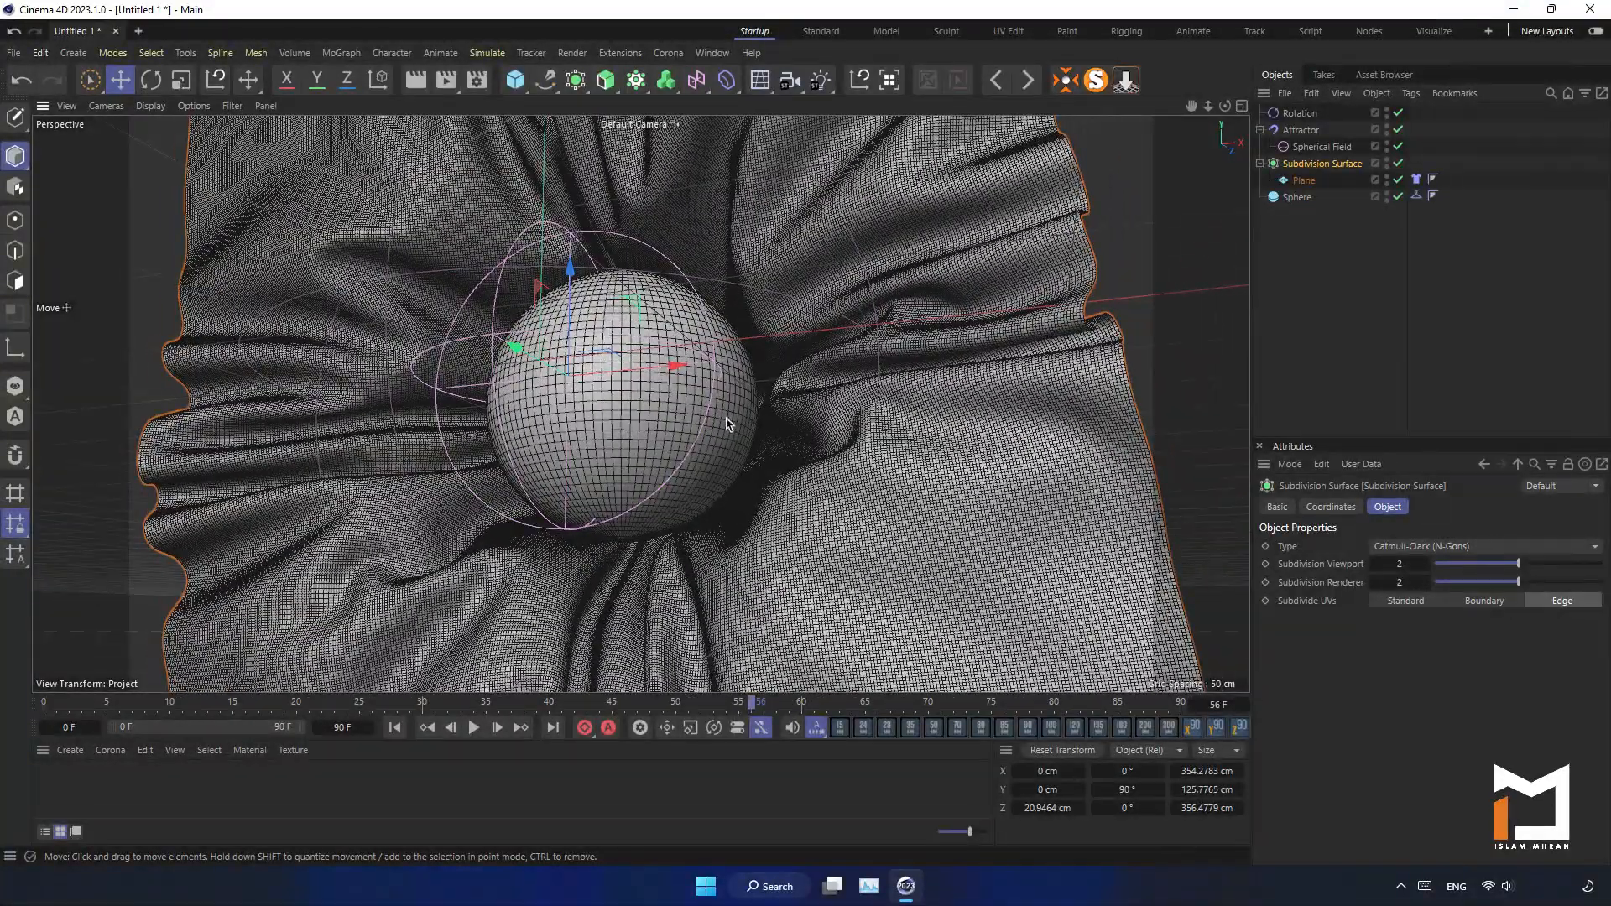
Step: Set the renderer to Corona in the render settings and show its general settings
left_click(476, 80)
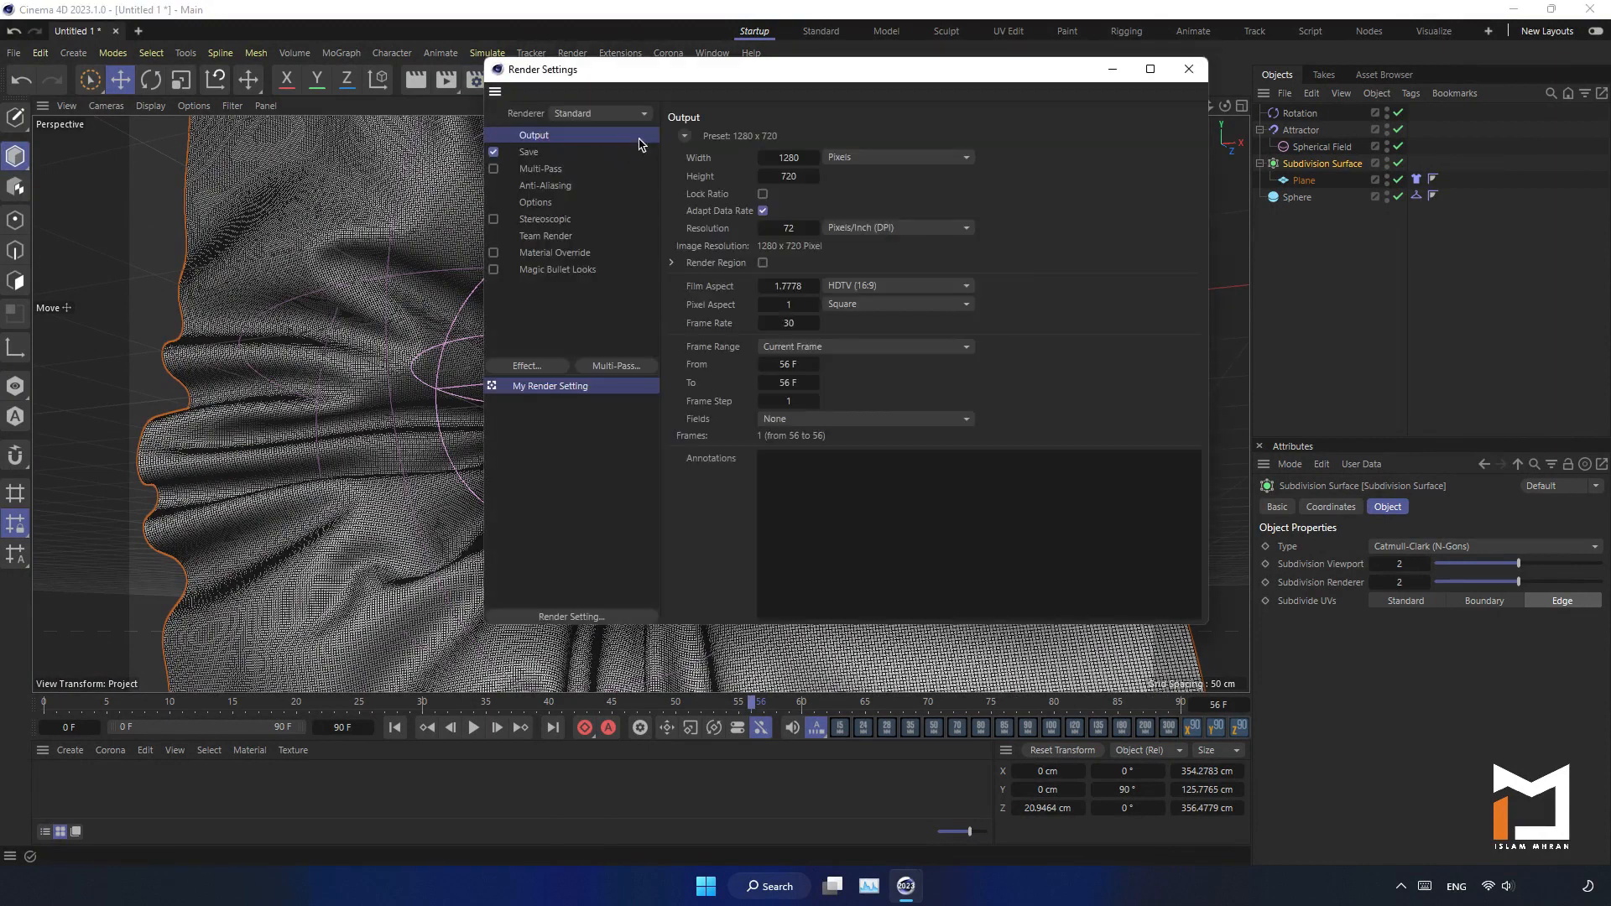
left_click(647, 109)
left_click(597, 206)
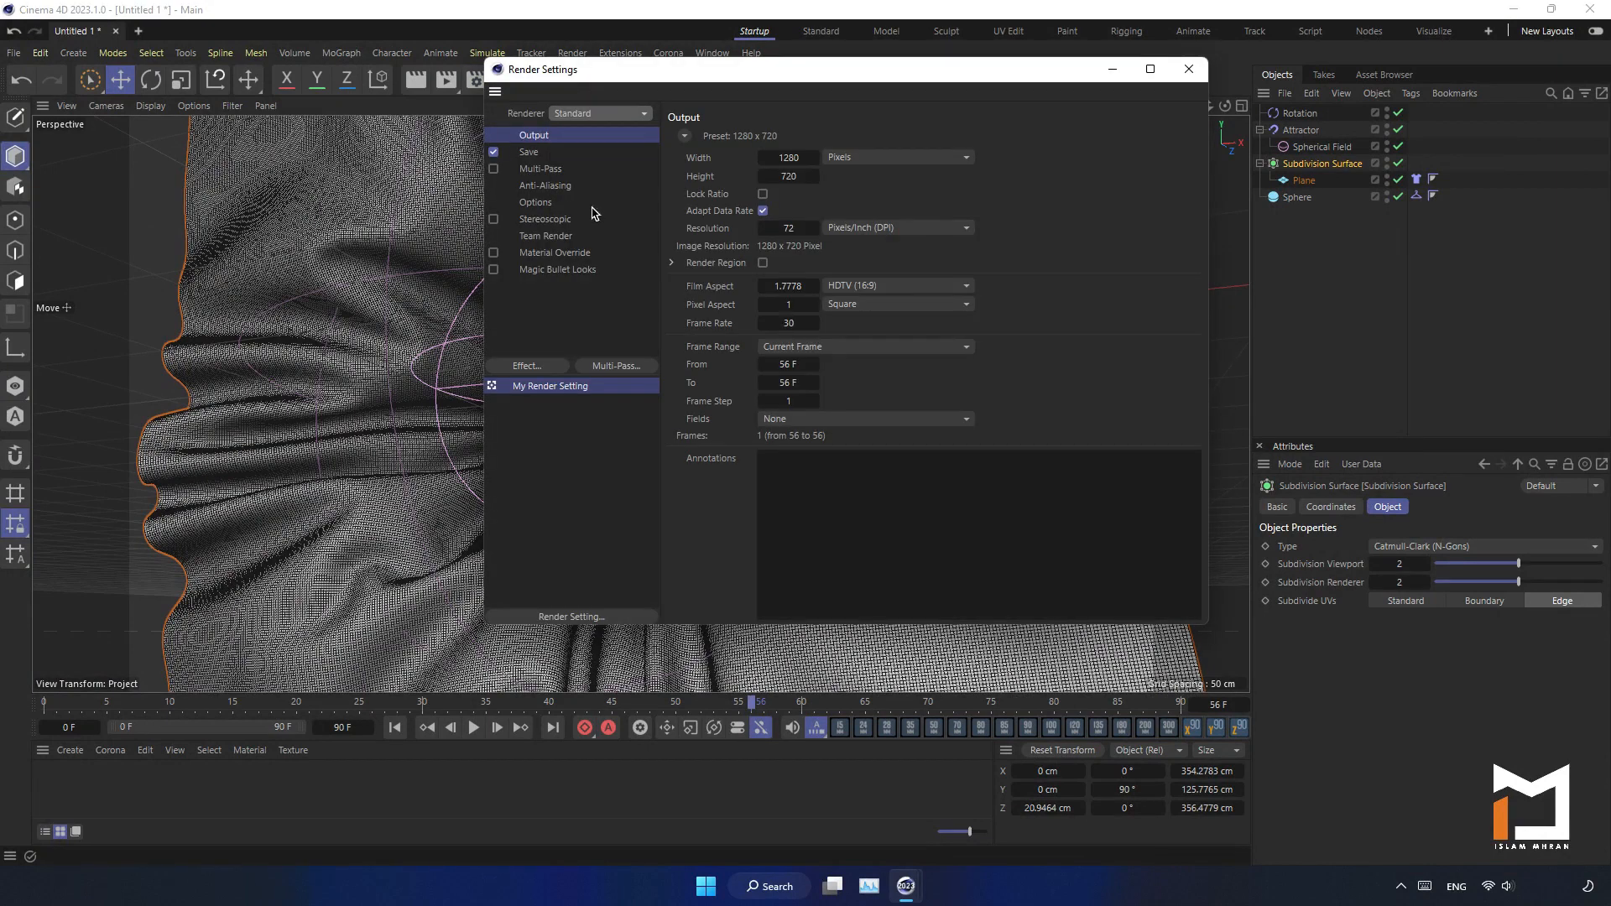
left_click(535, 169)
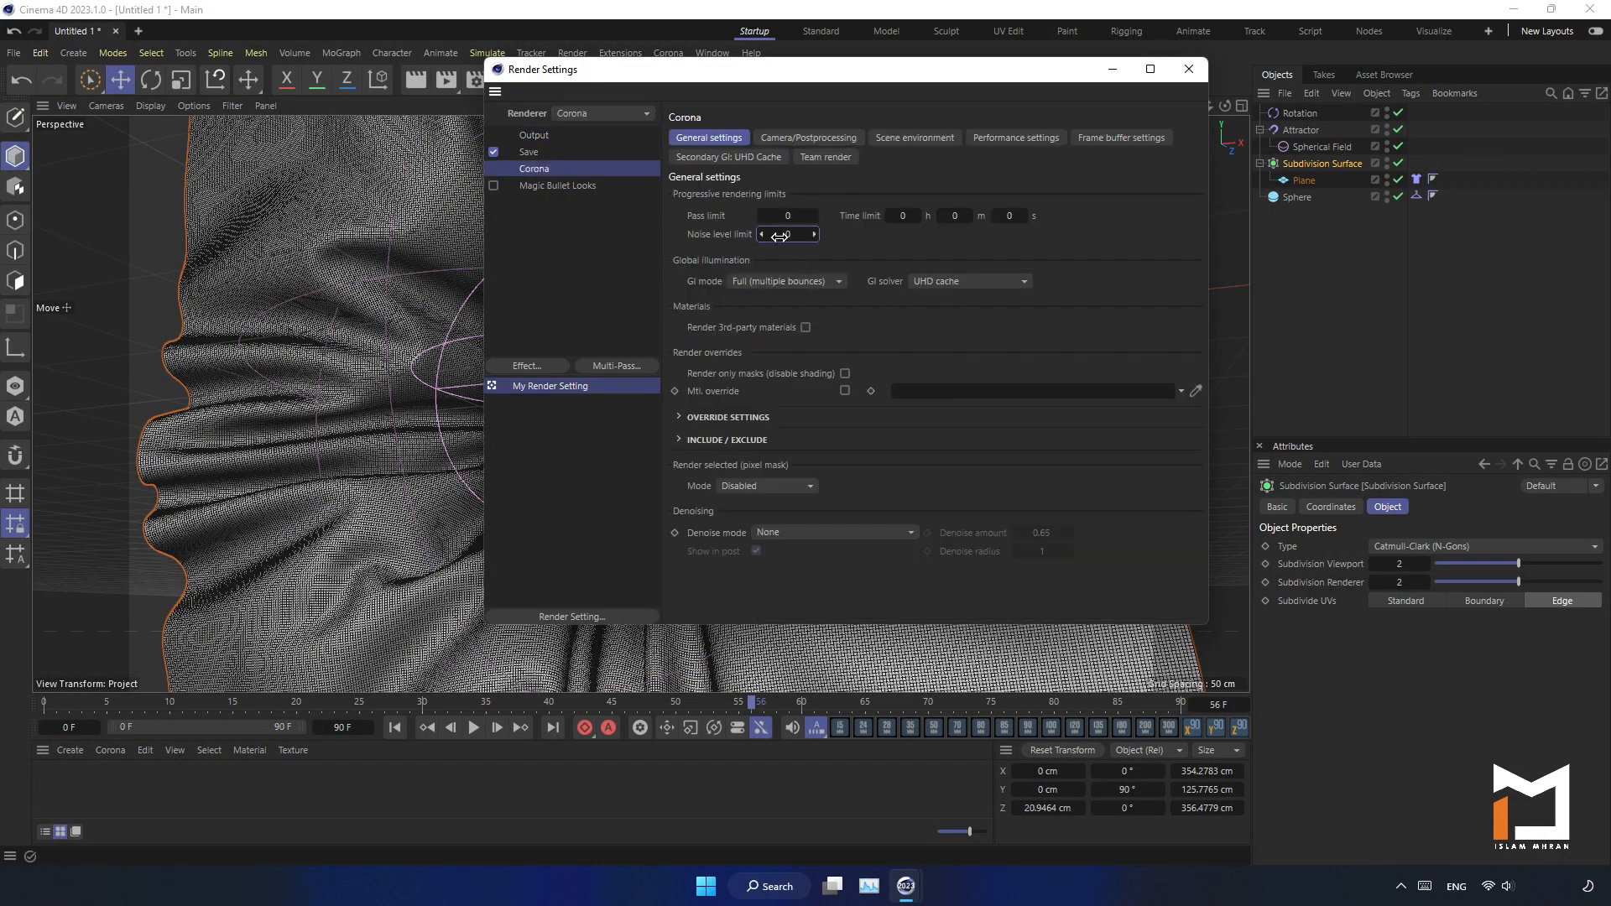
Step: Set Corona's noise level limit to 2 and the denoise mode to Corona high quality
type("2")
key("Return")
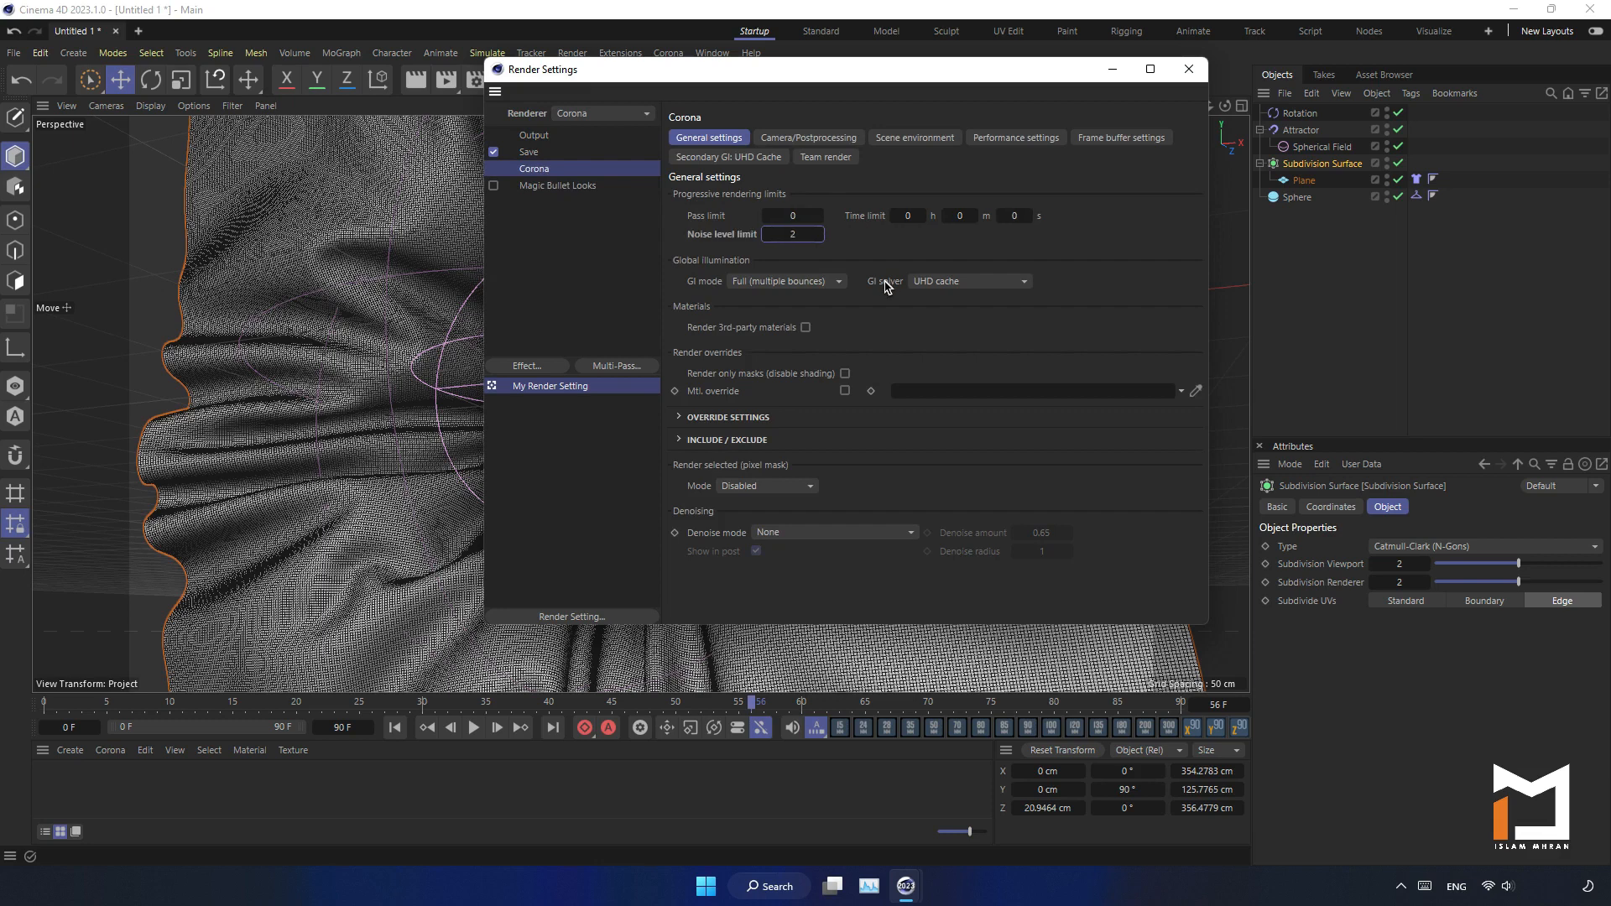
left_click(911, 532)
left_click(850, 626)
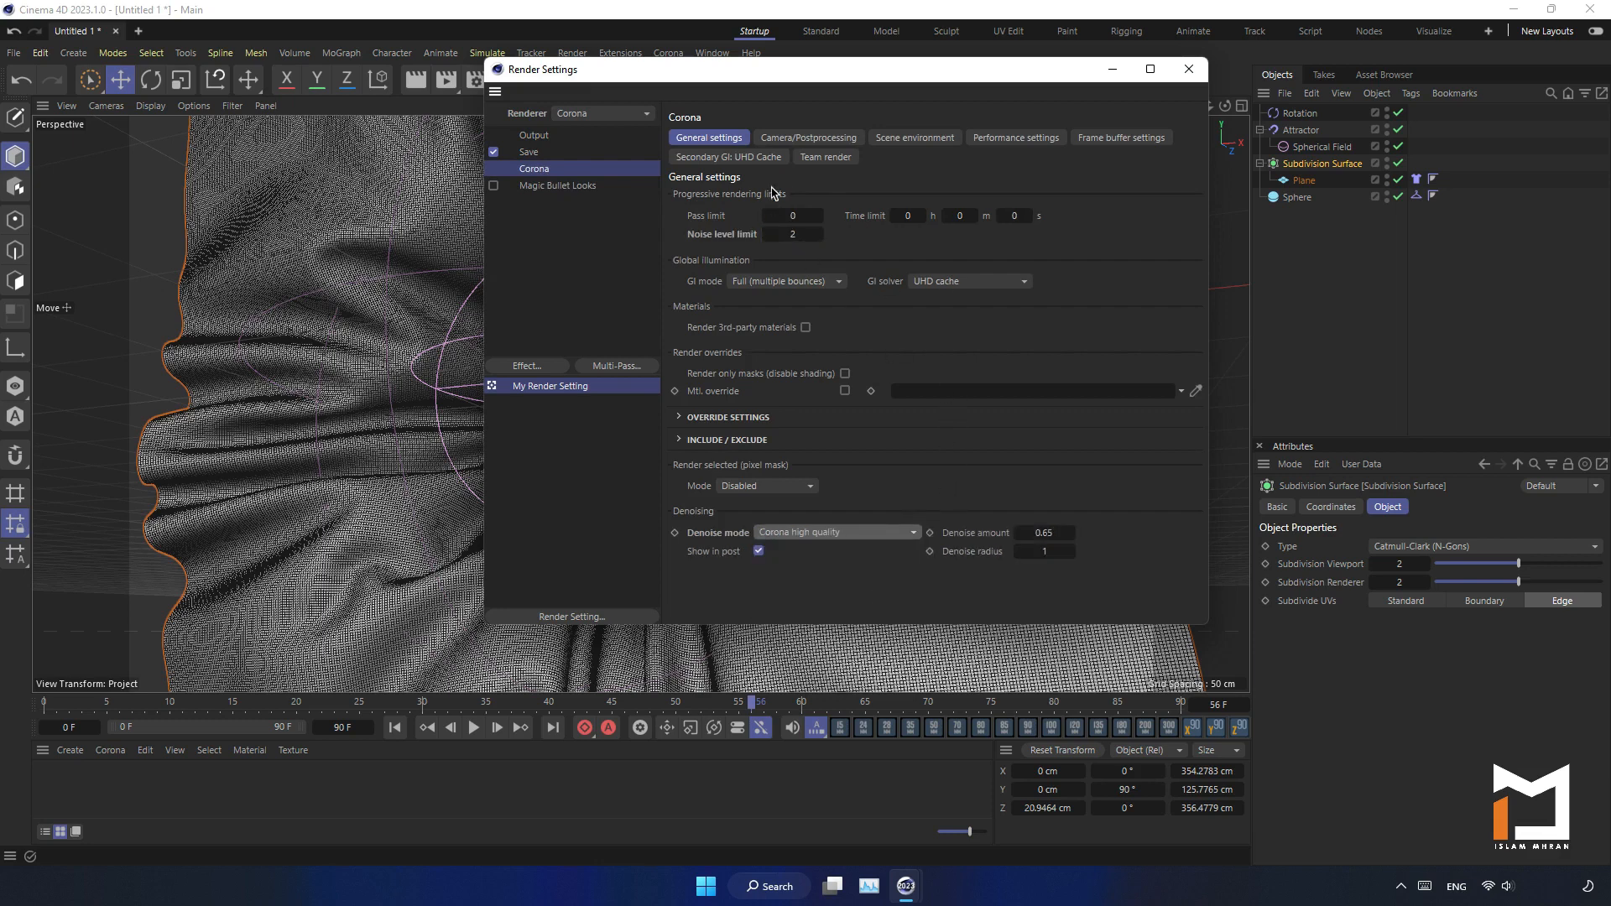
Step: Set Corona's frame buffer image filter type to Tent and return to the general settings
left_click(1099, 138)
left_click(777, 283)
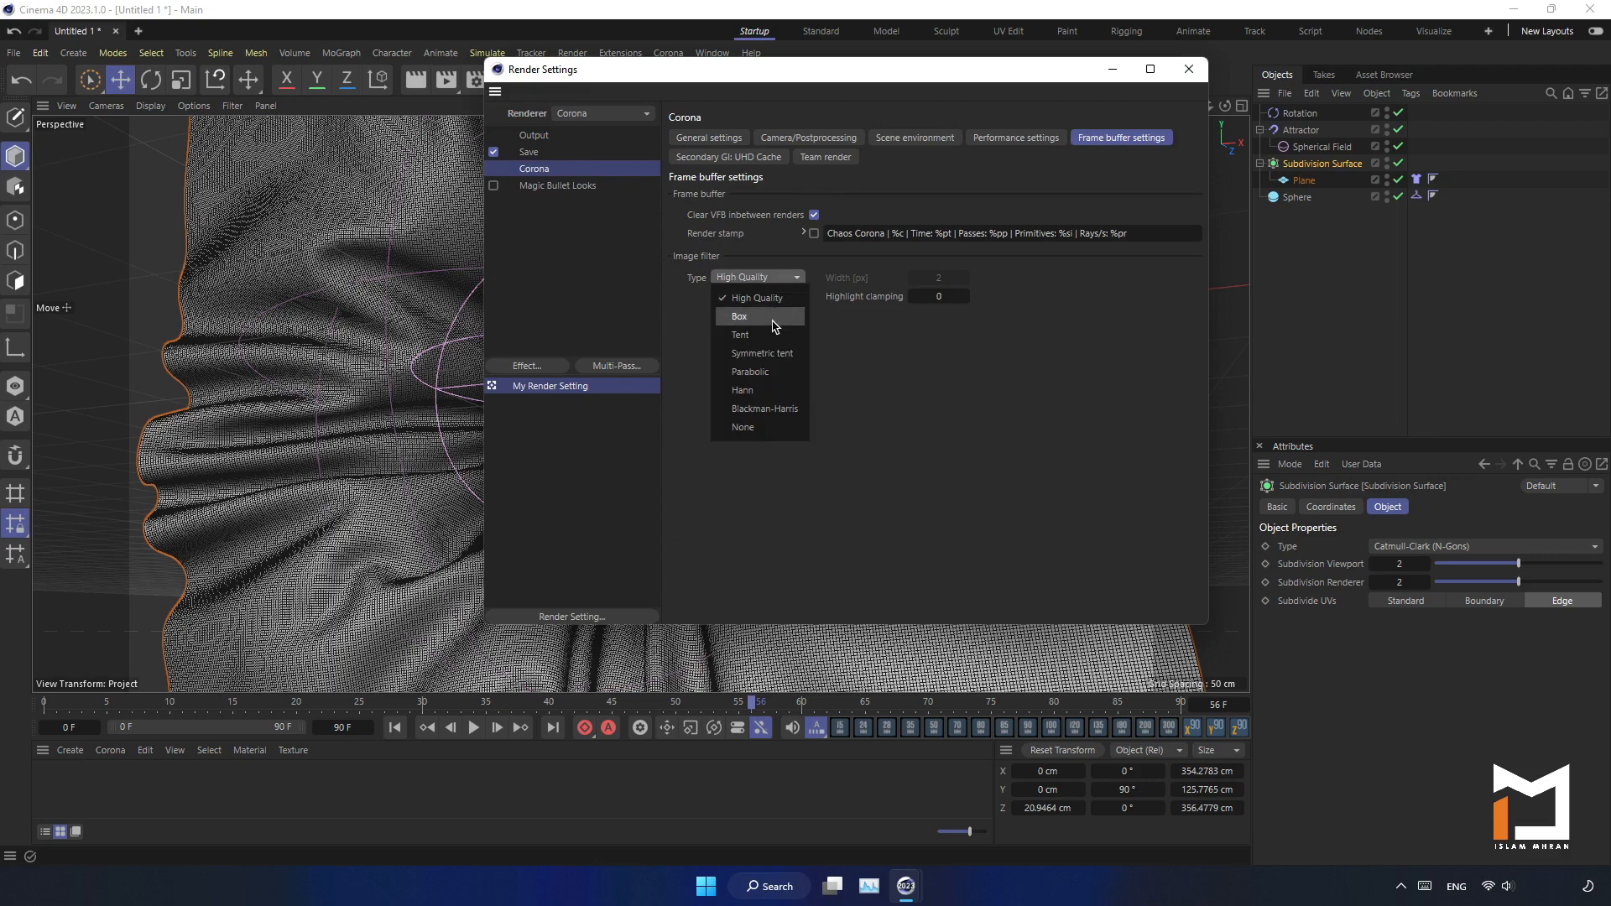
left_click(759, 332)
left_click(808, 138)
left_click(710, 137)
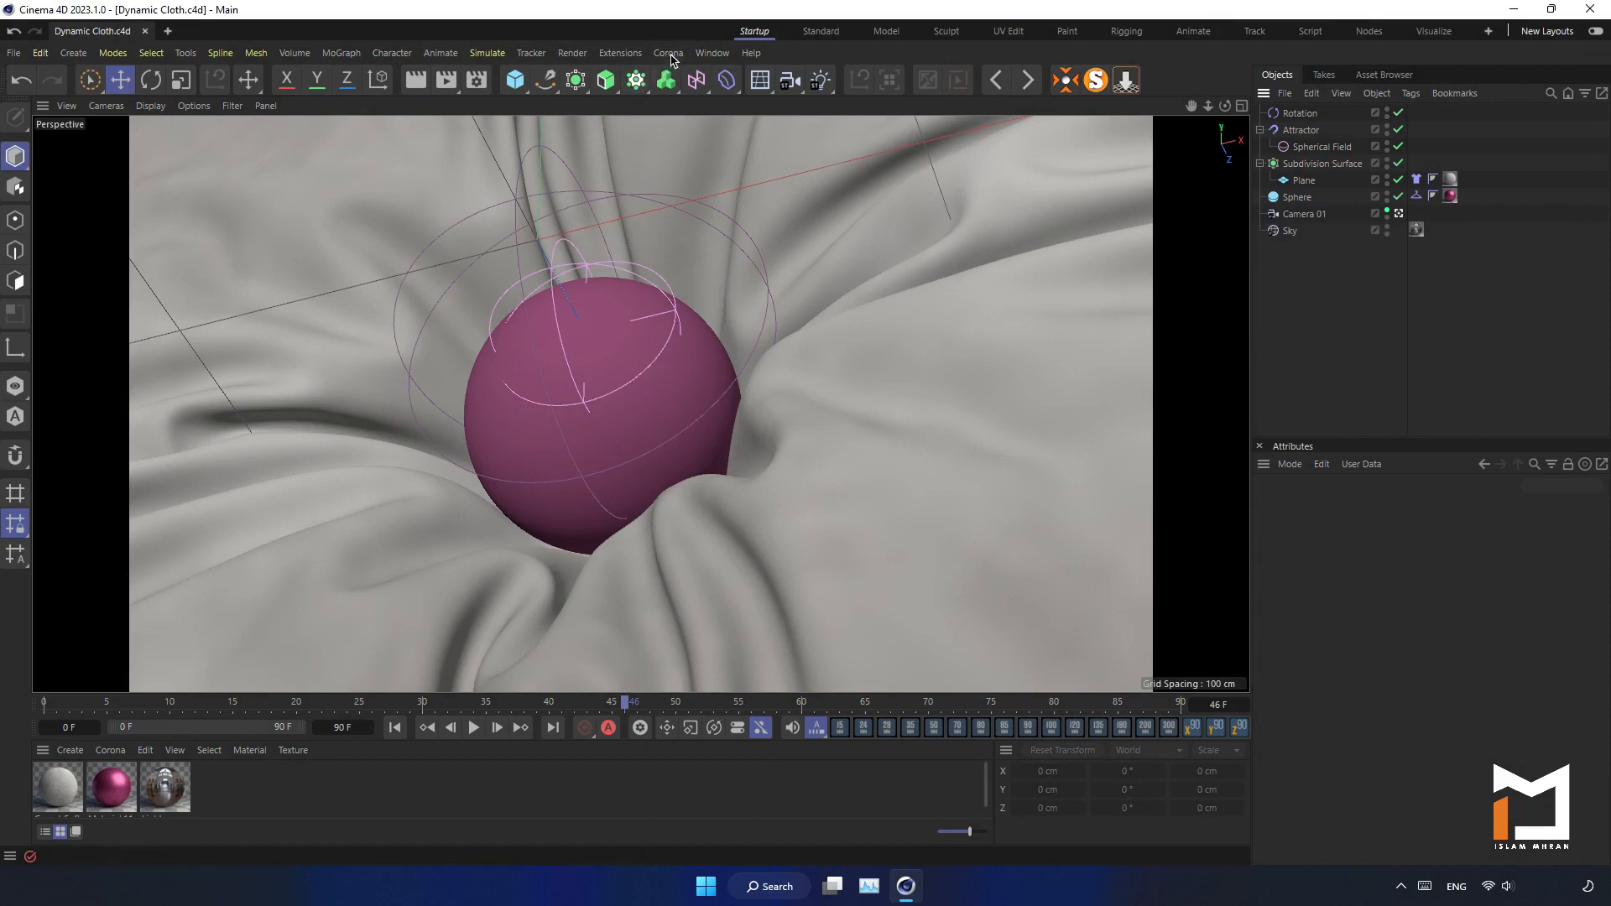
Step: Render the Dynamic Cloth.c4d scene in the Corona frame buffer and stop the render after 14 passes
left_click(668, 53)
left_click(704, 299)
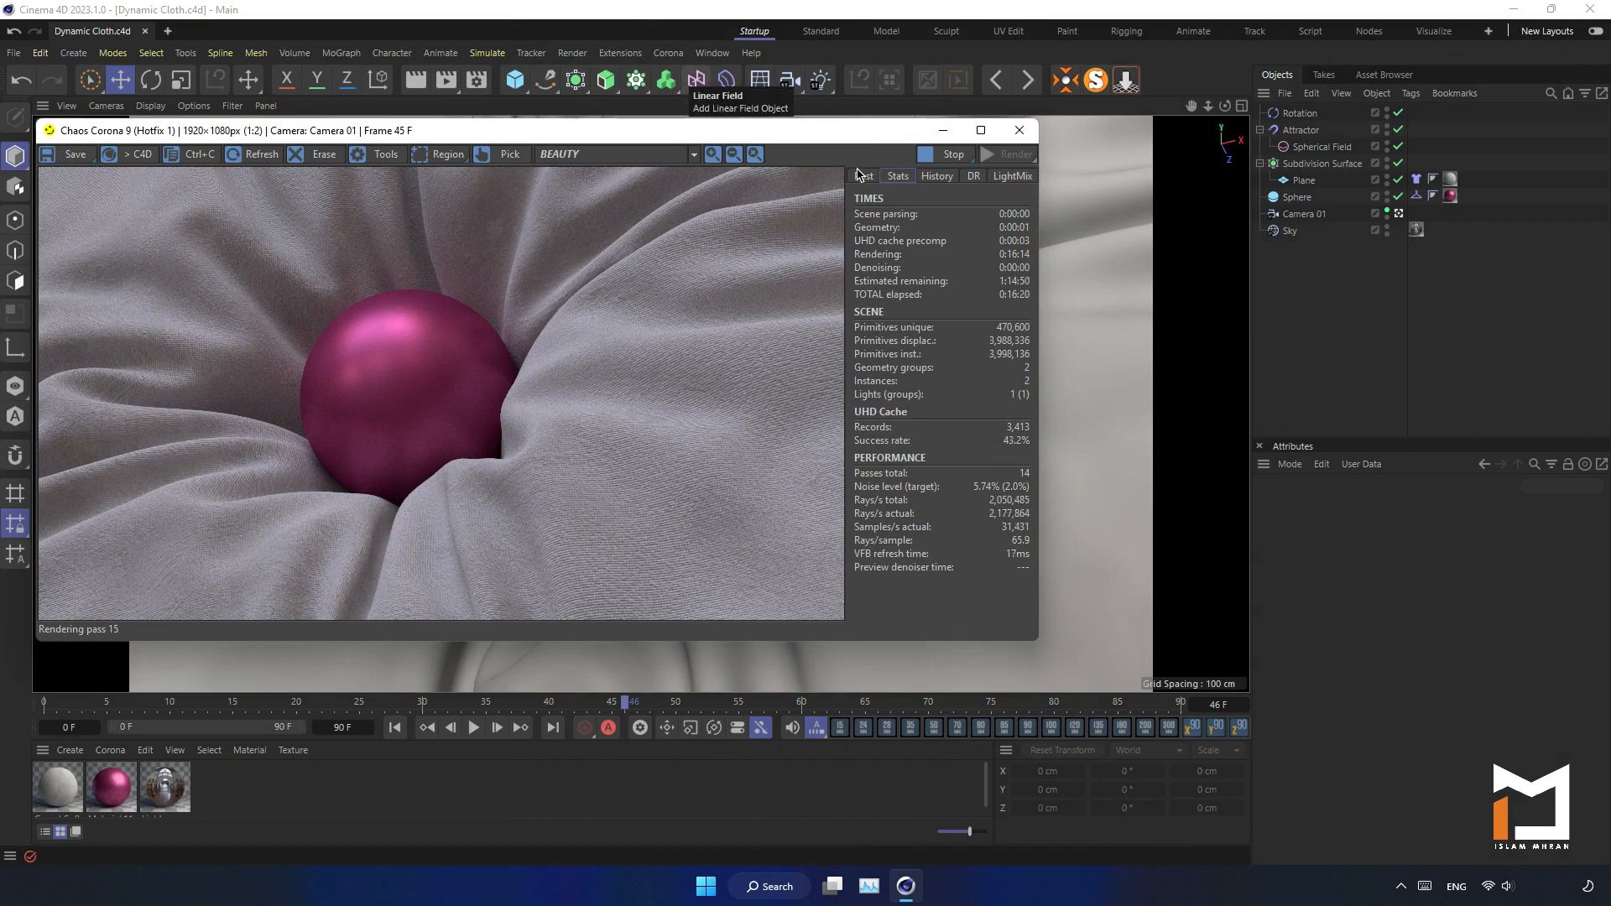
left_click(953, 158)
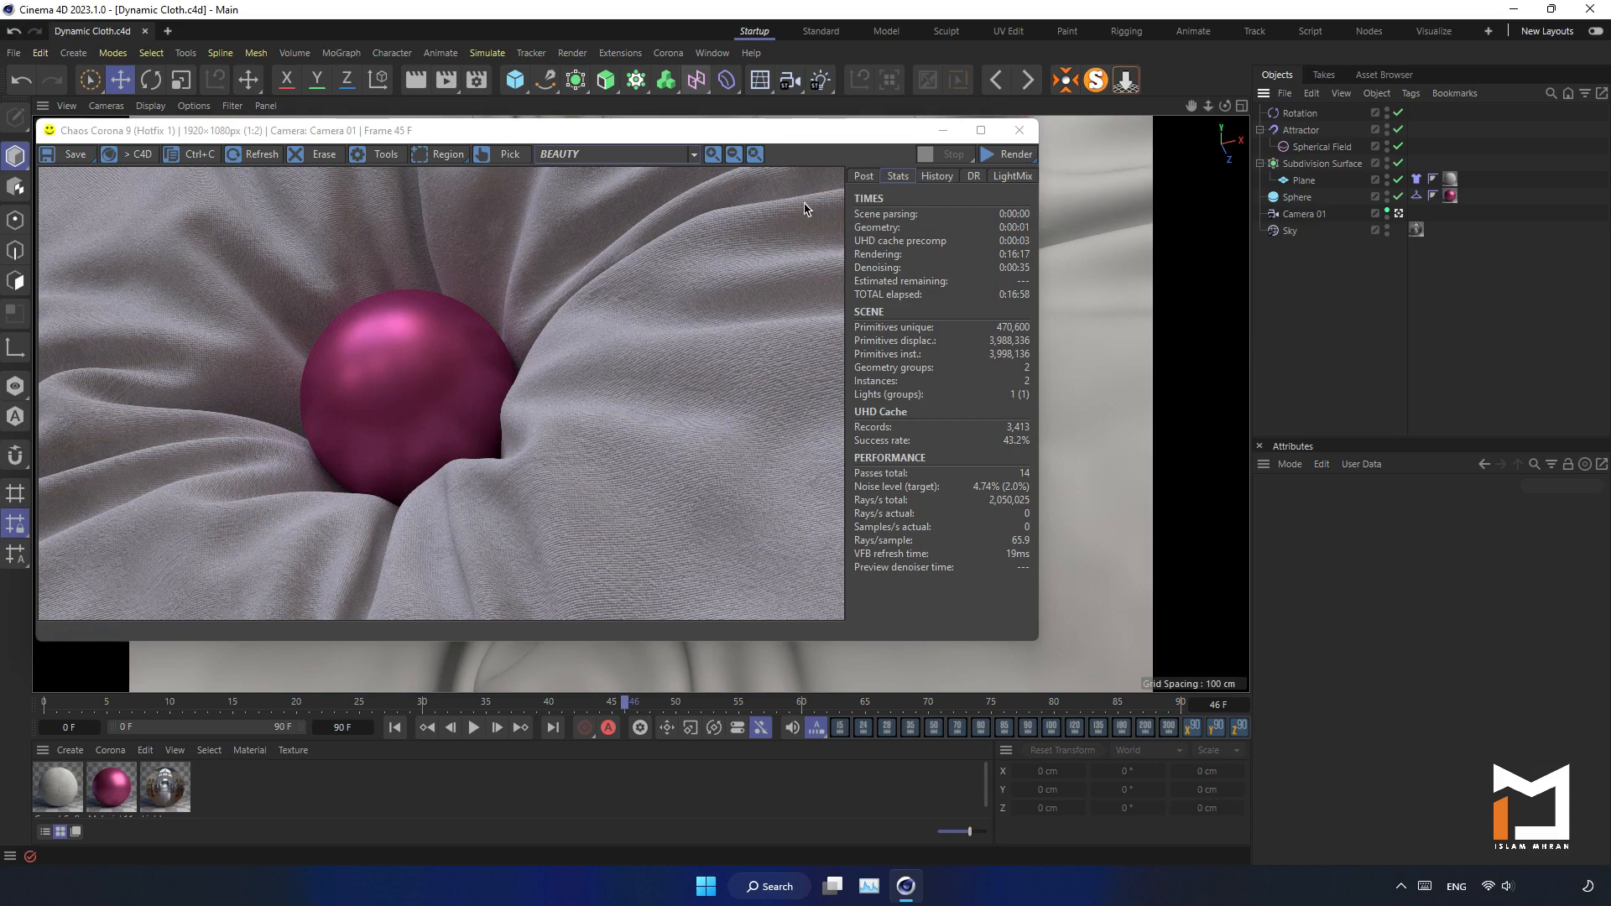
Step: Enable Bloom and Glare on the rendered image with its size set to 2
left_click(866, 177)
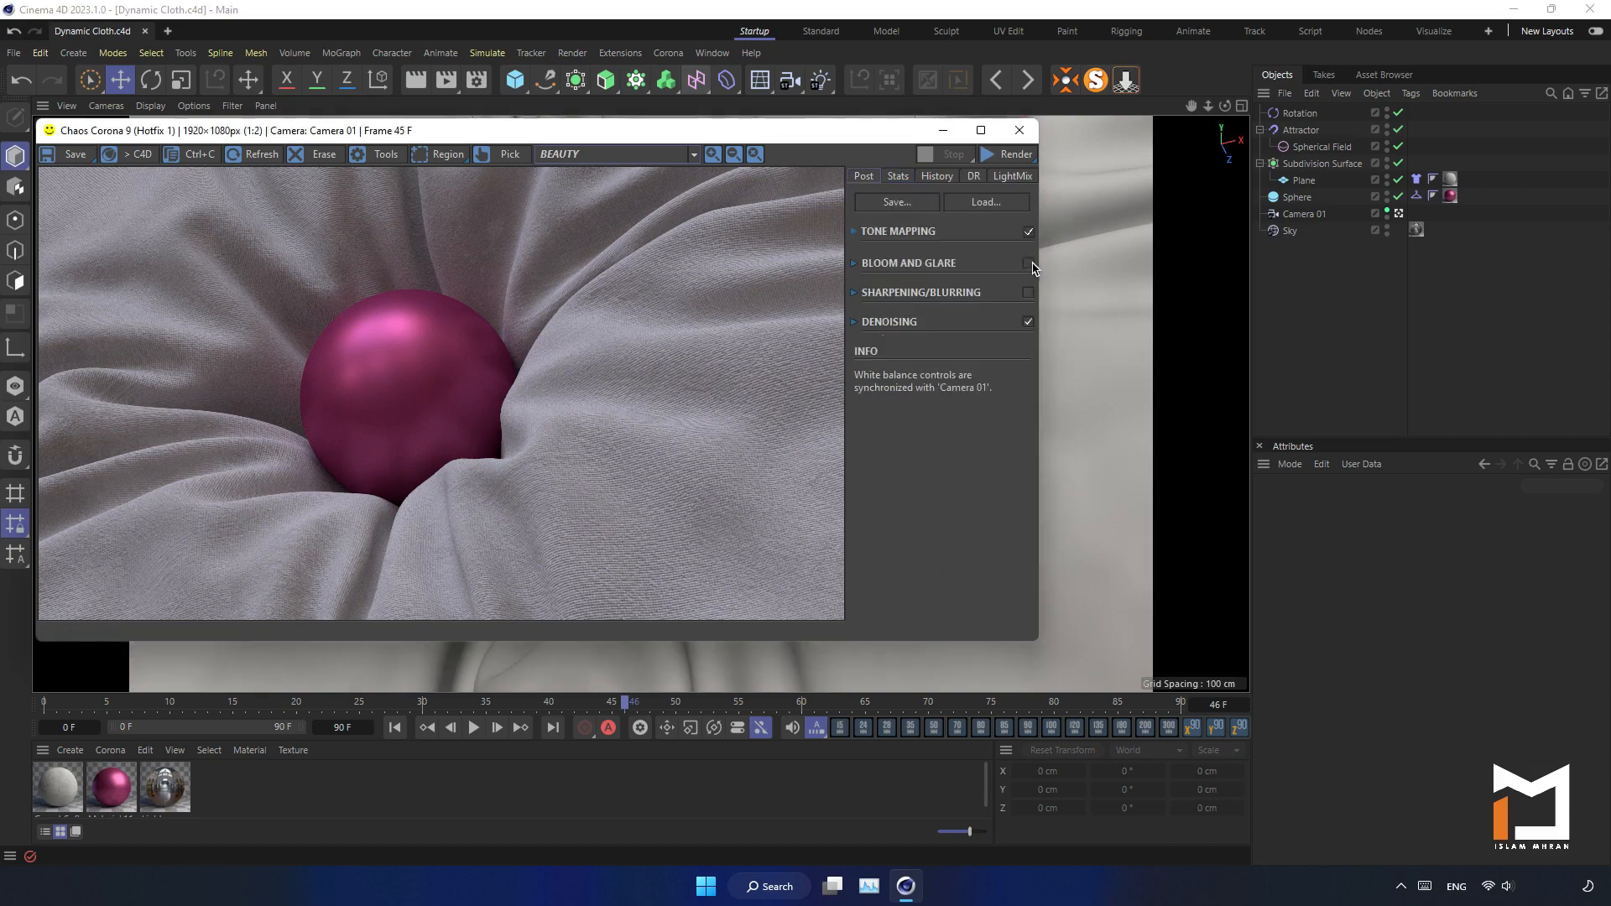
left_click(857, 265)
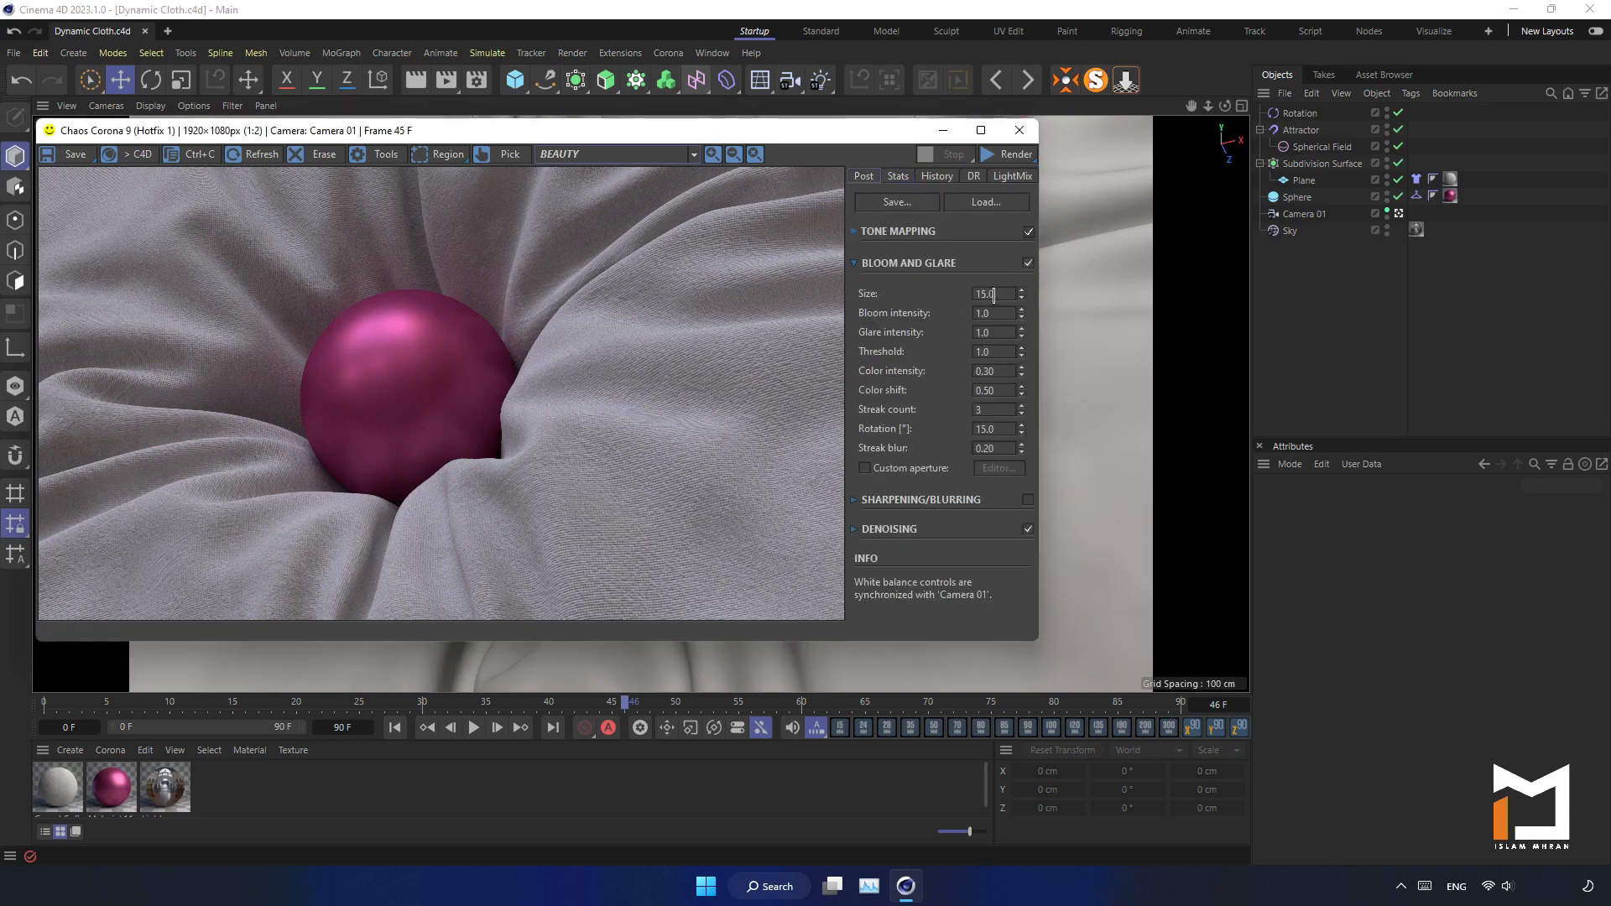
type("2")
key("Return")
left_click(856, 263)
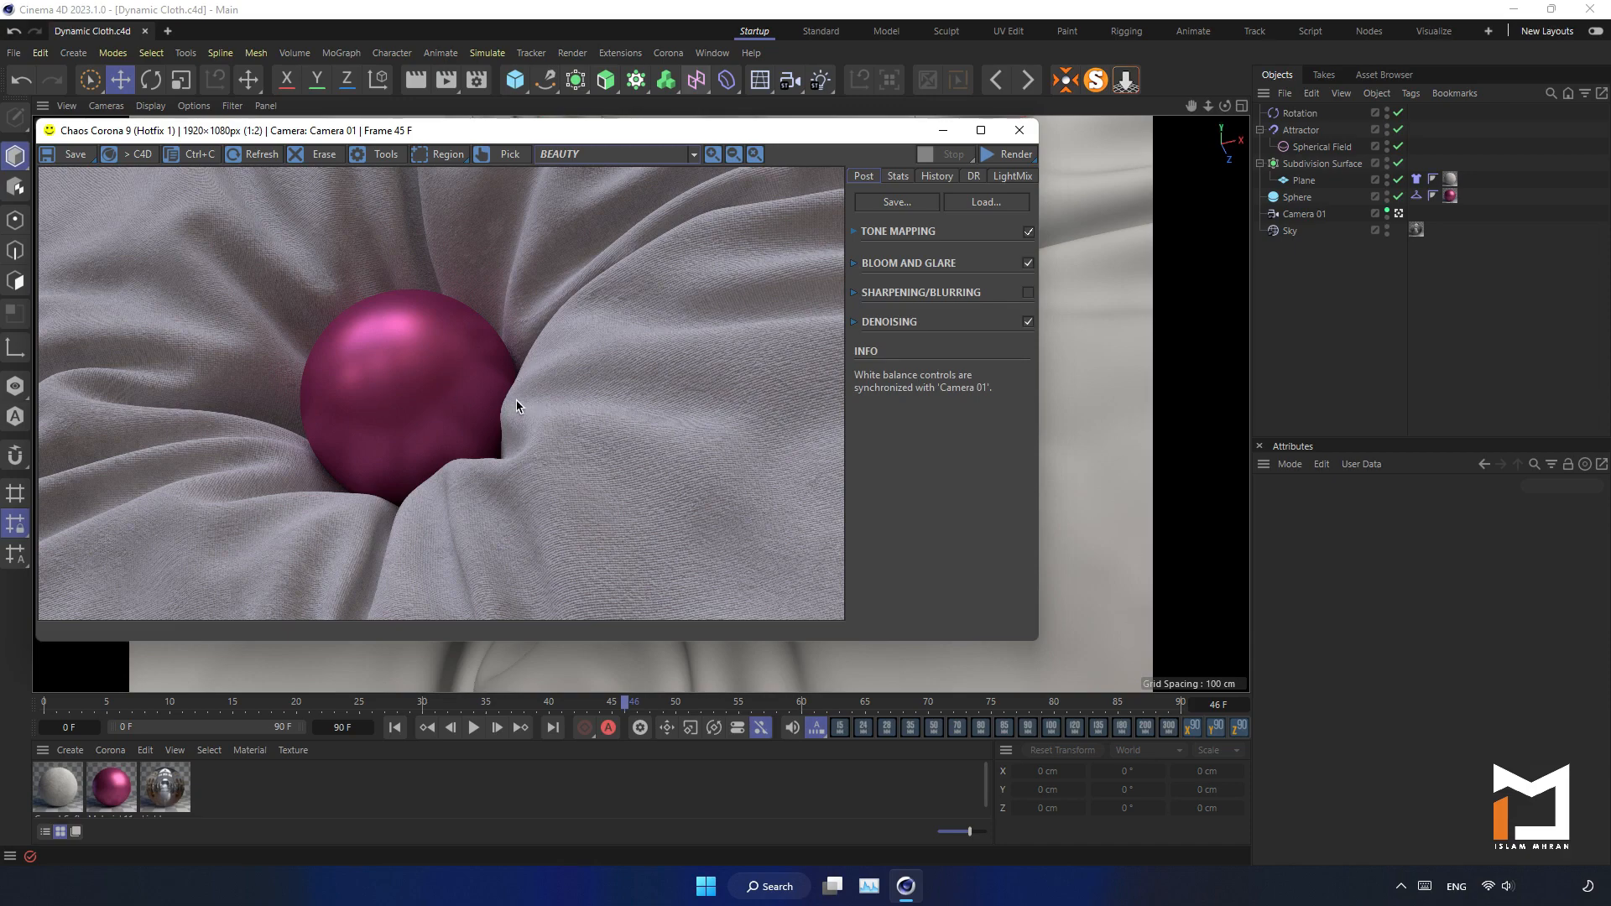
Step: Save the rendered image with Save All to the Desktop as 01 in JPEG format at 100% quality
left_click(74, 153)
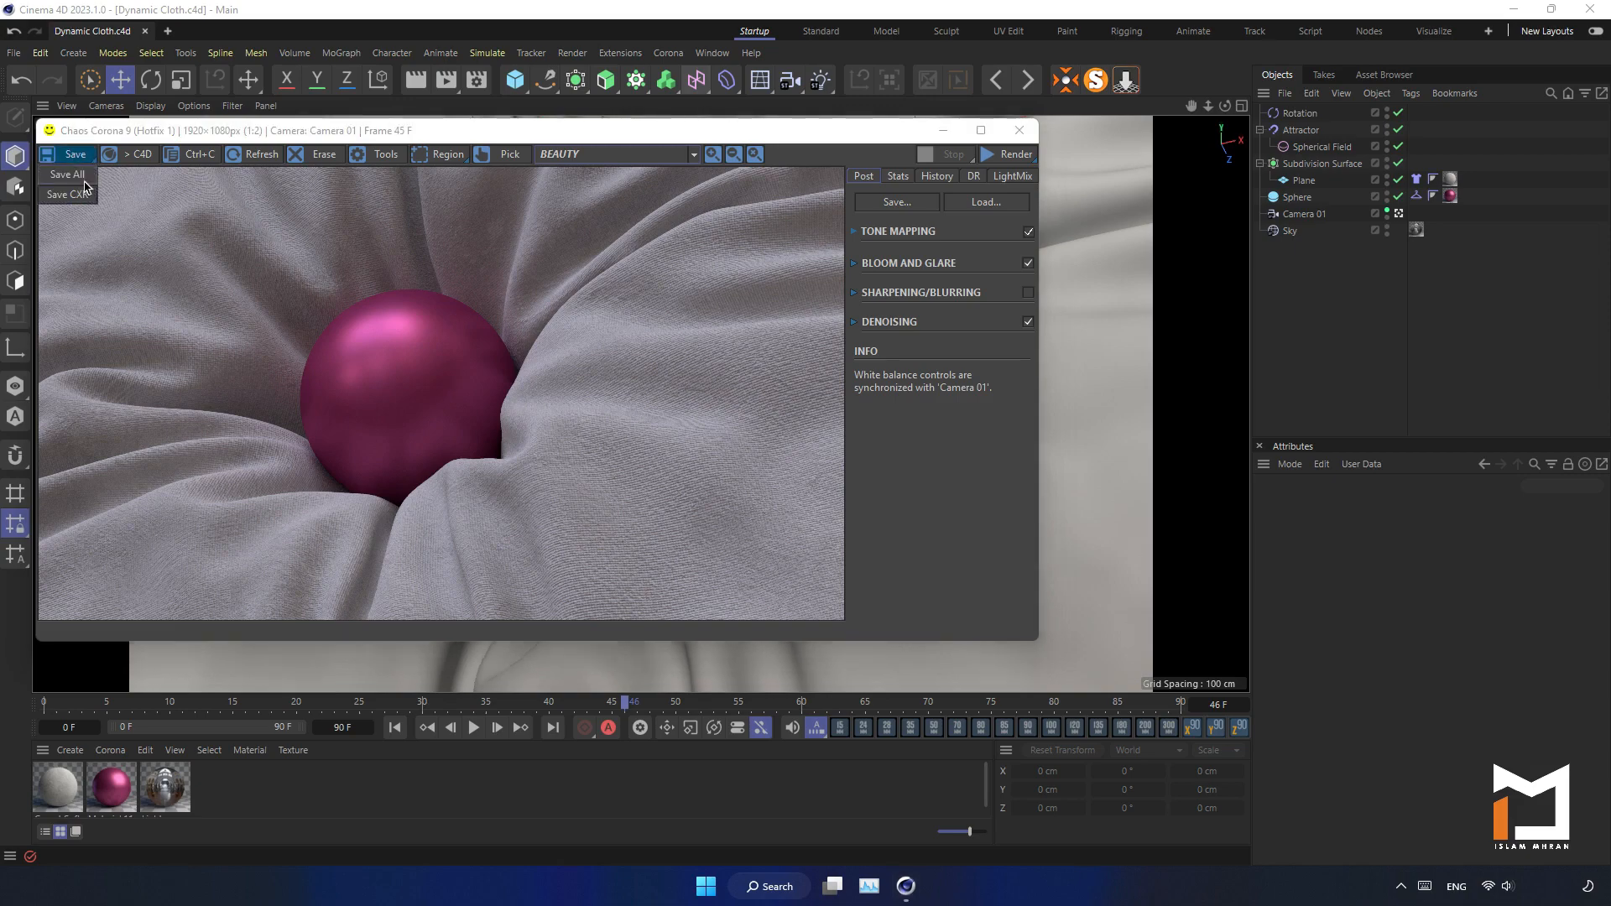
left_click(82, 175)
left_click(302, 723)
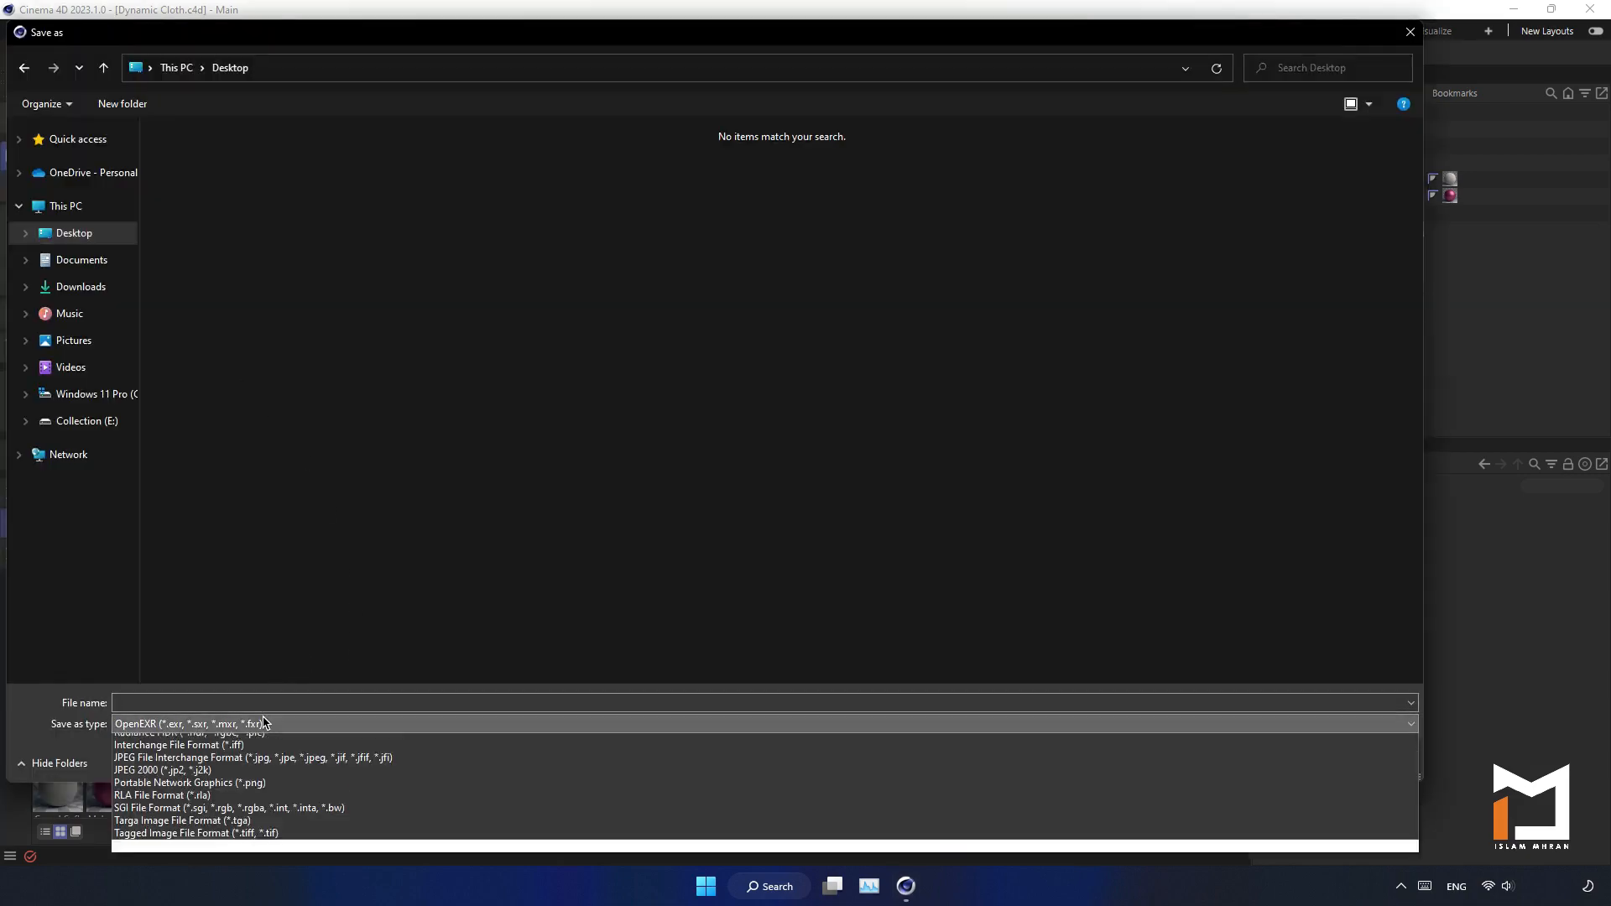
left_click(304, 791)
left_click(280, 704)
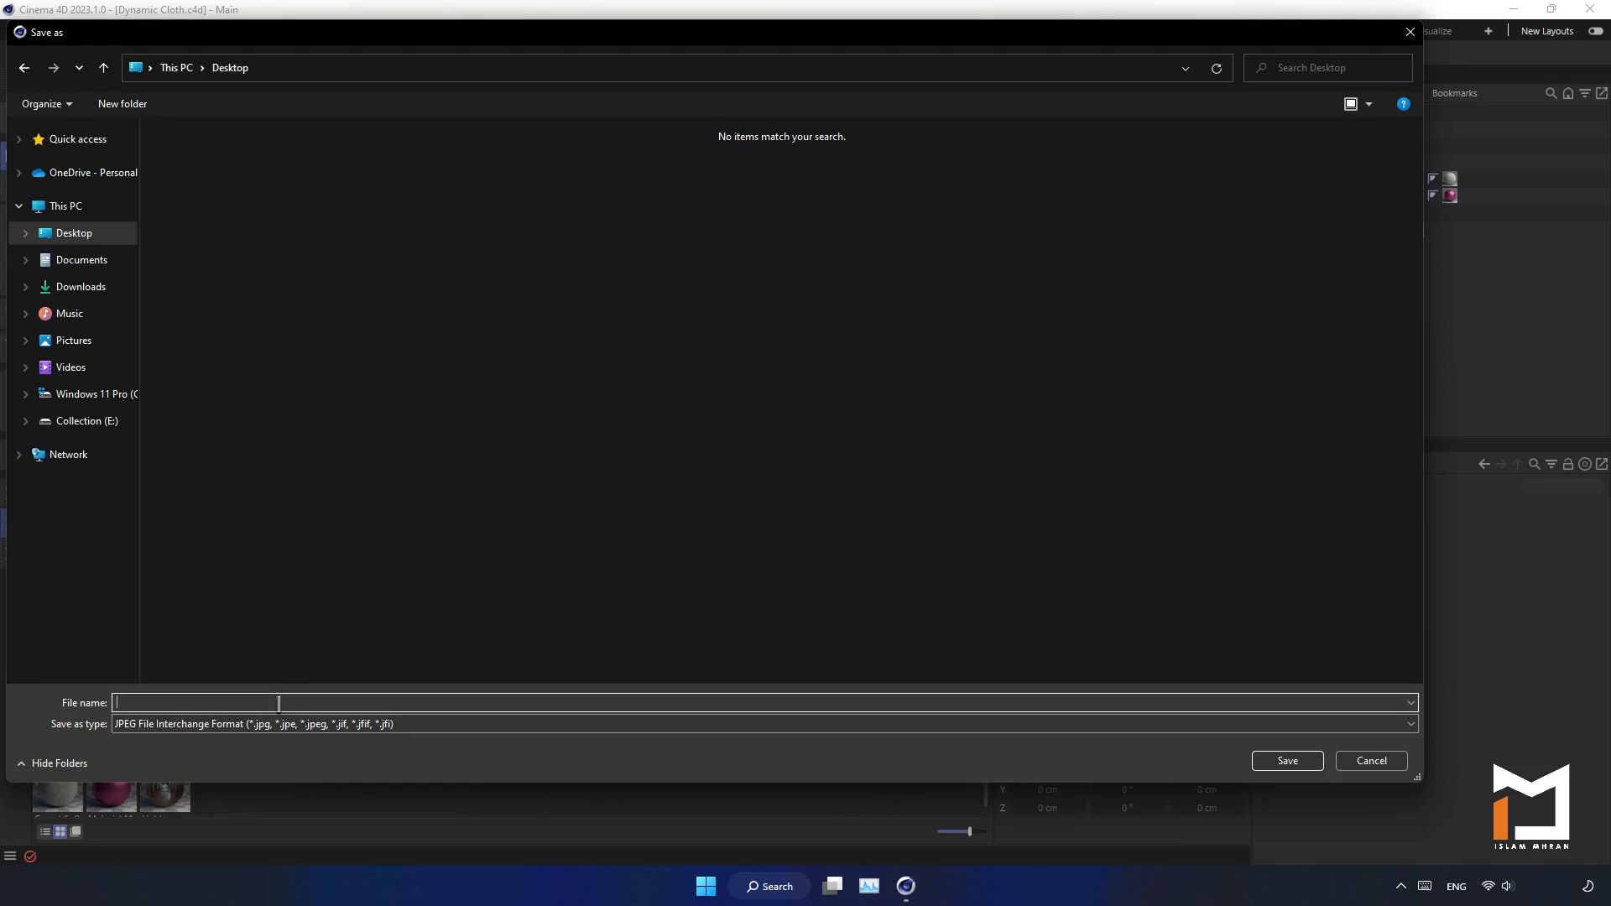
type("01")
key("Return")
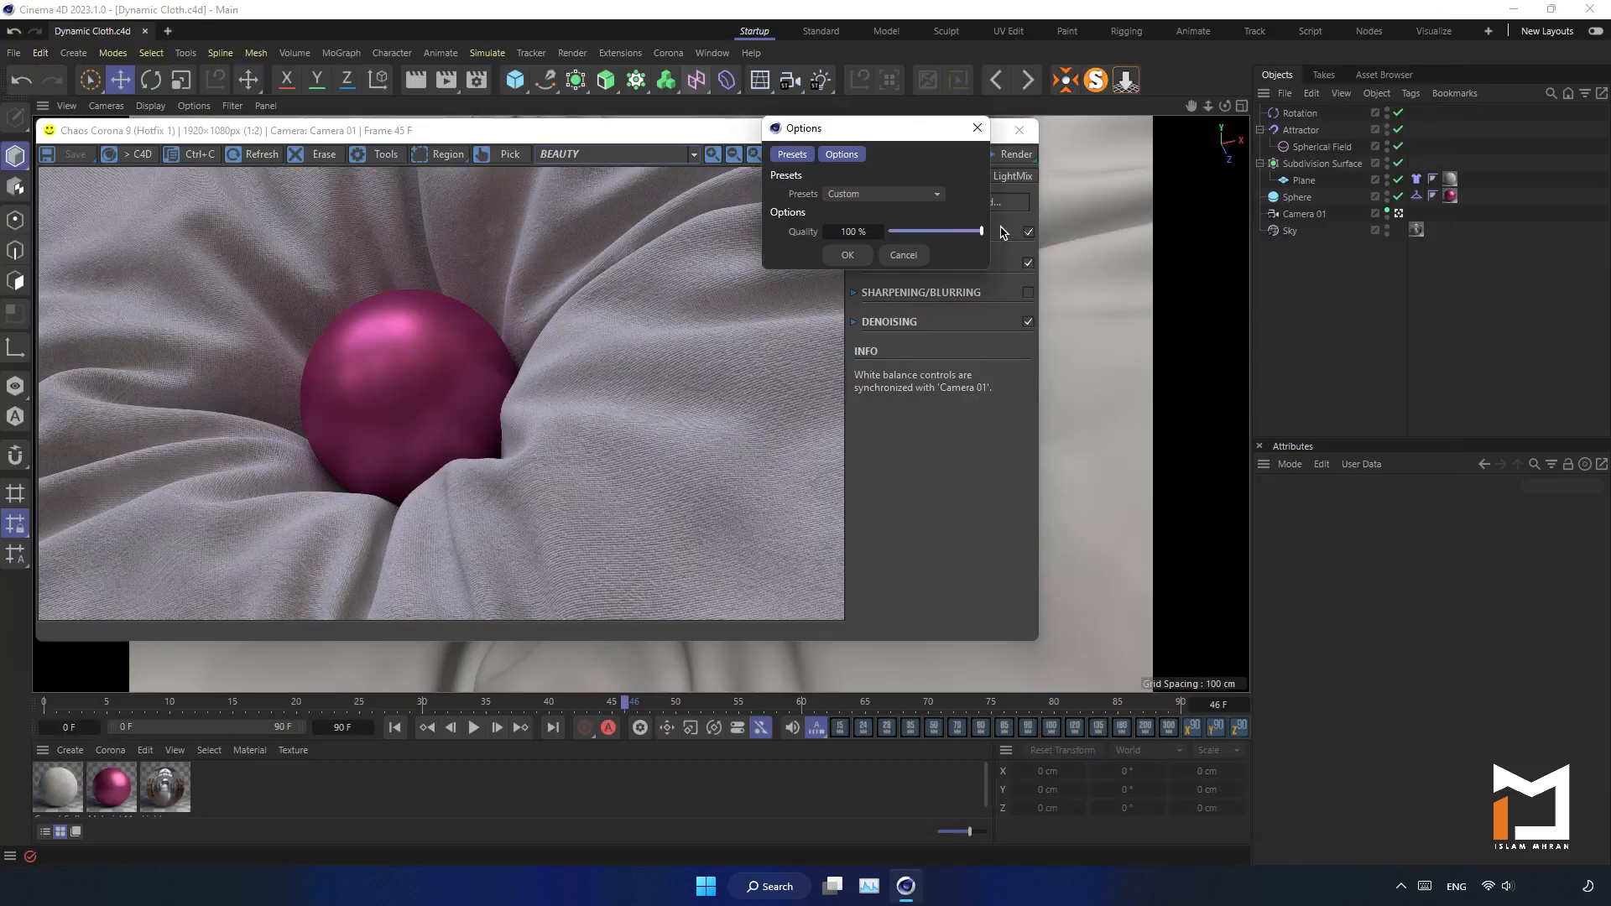
left_click(849, 256)
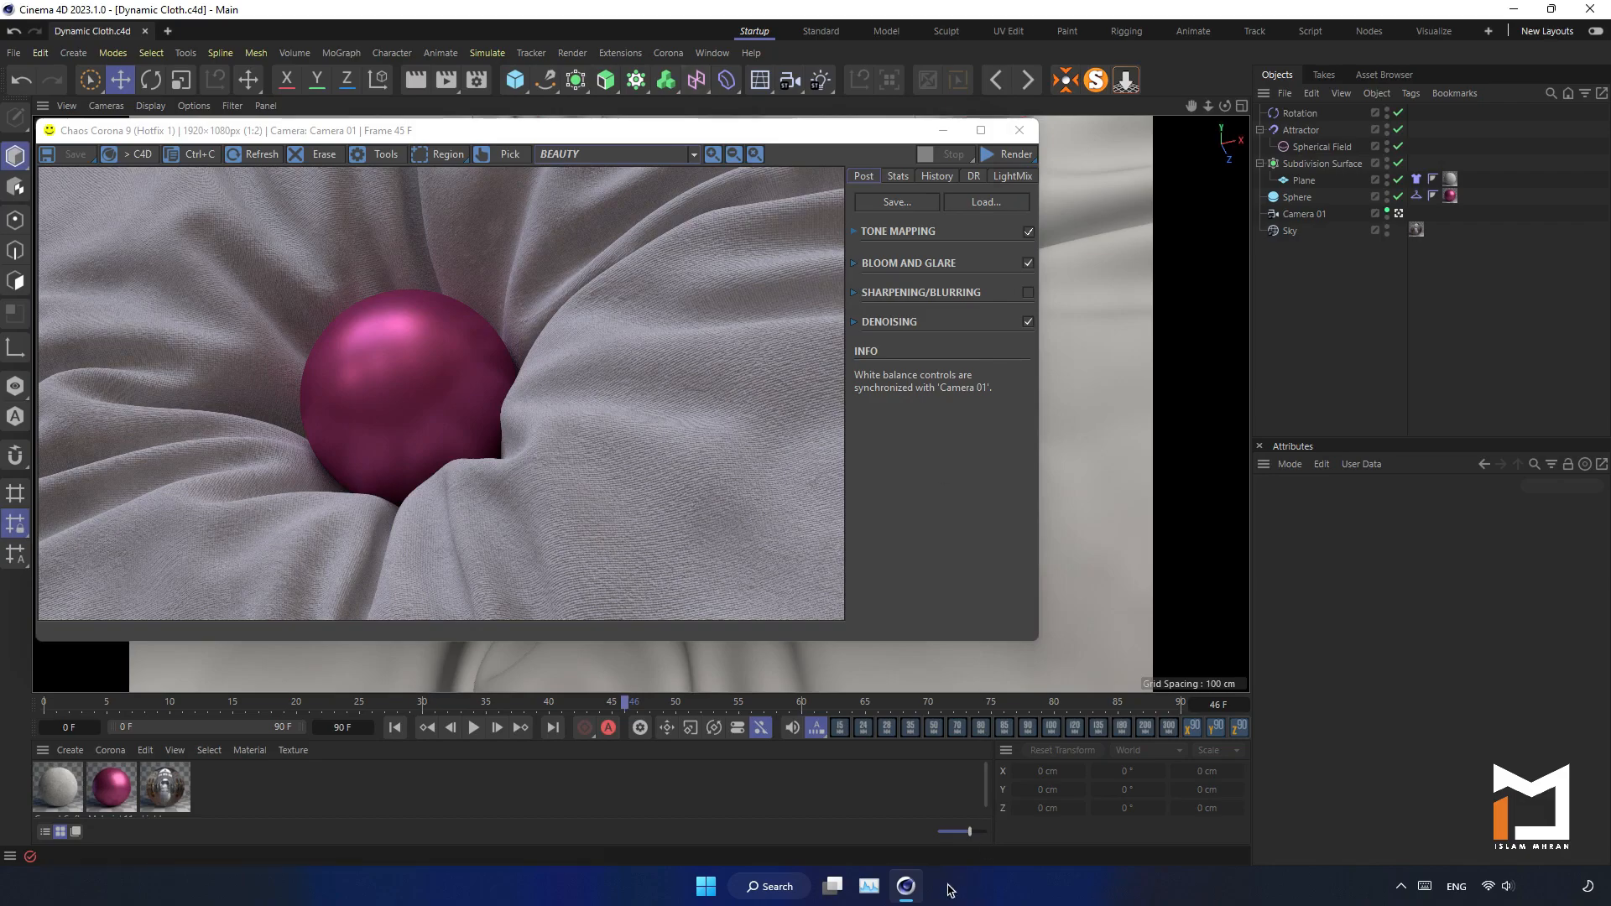
Step: Switch to the Windows desktop and open the saved render 01.jpg in the image viewer
left_click(906, 885)
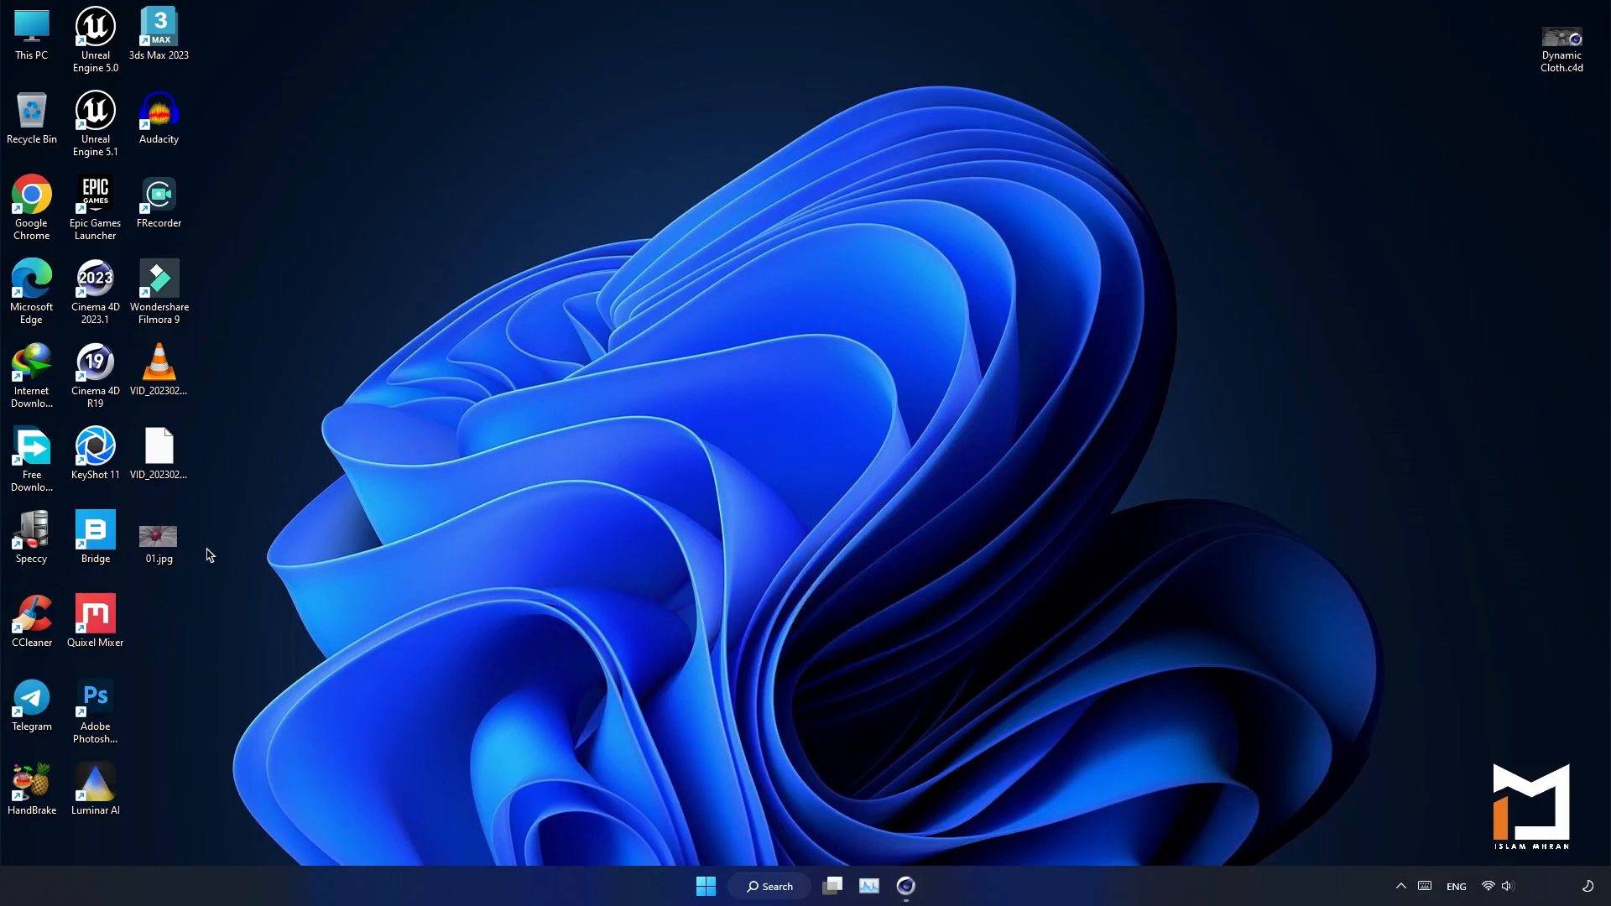
double_click(159, 537)
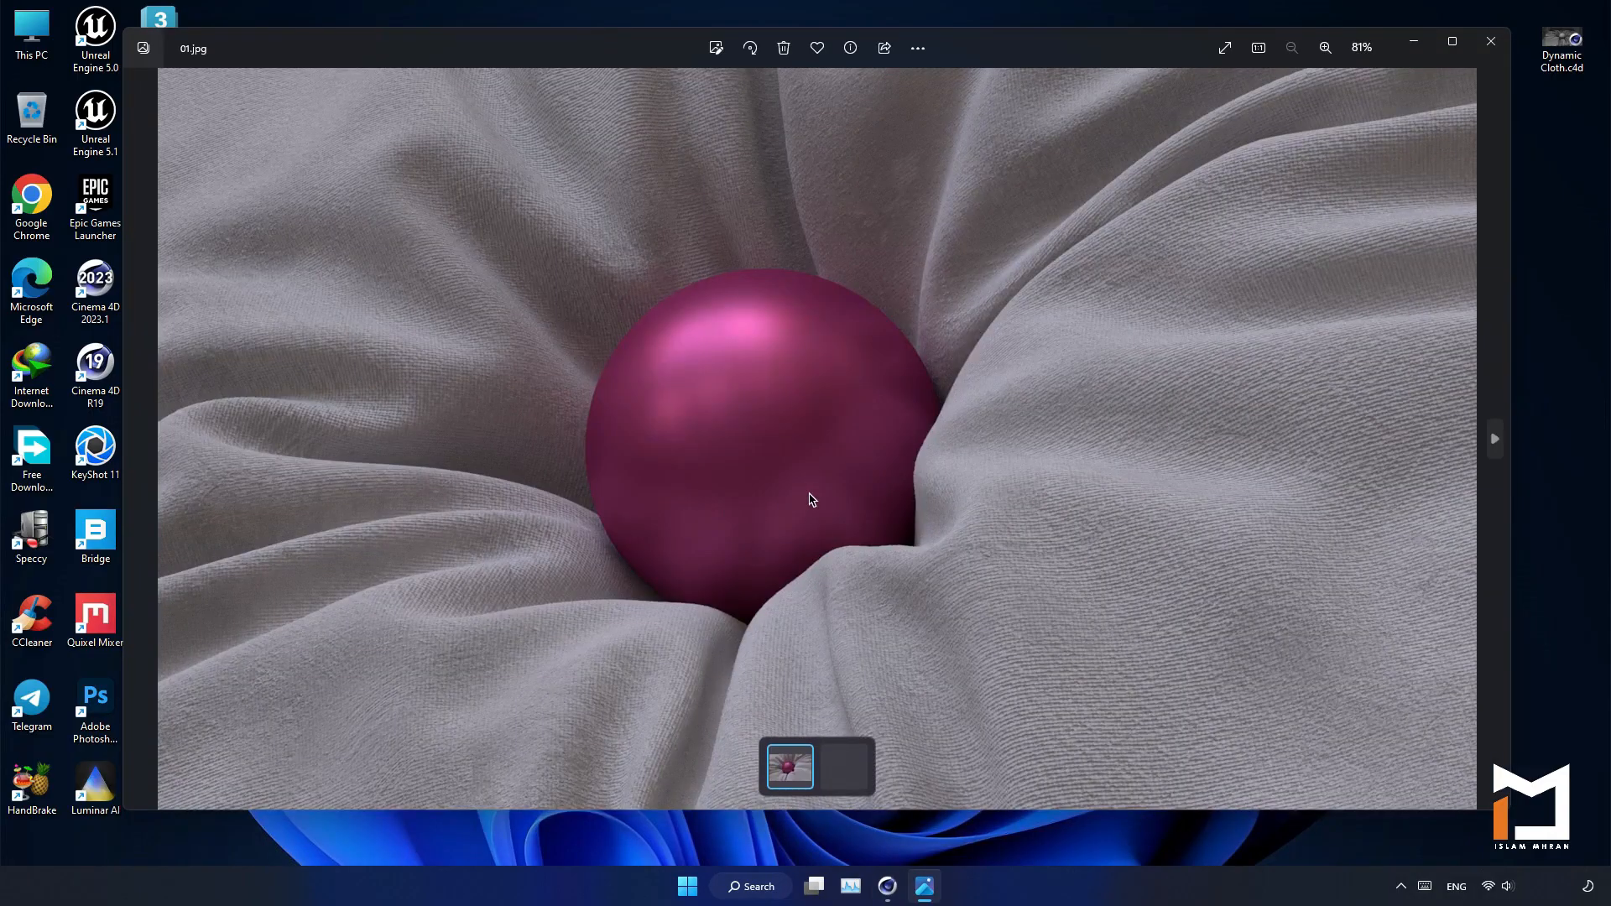